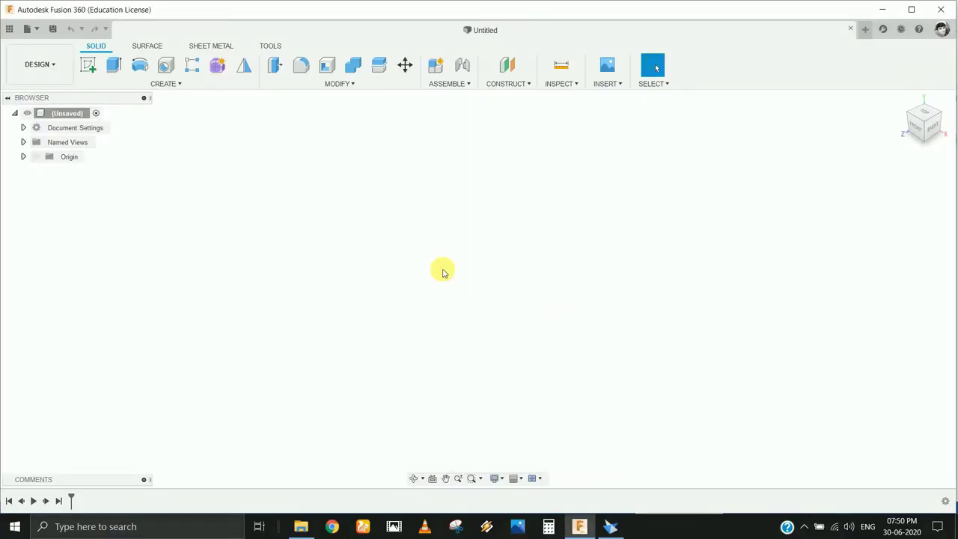
Step: Start a new sketch on the XY front plane of the empty design
left_click(87, 65)
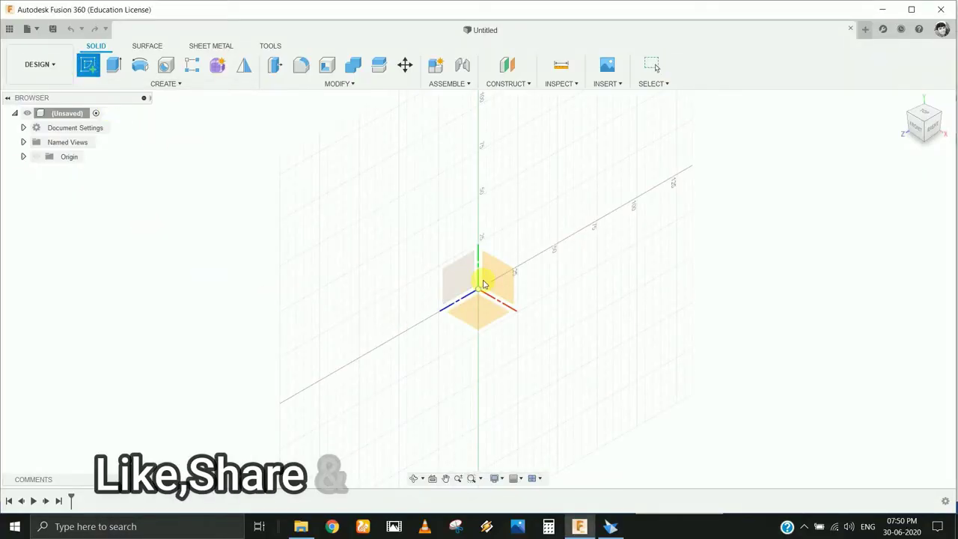
left_click(494, 277)
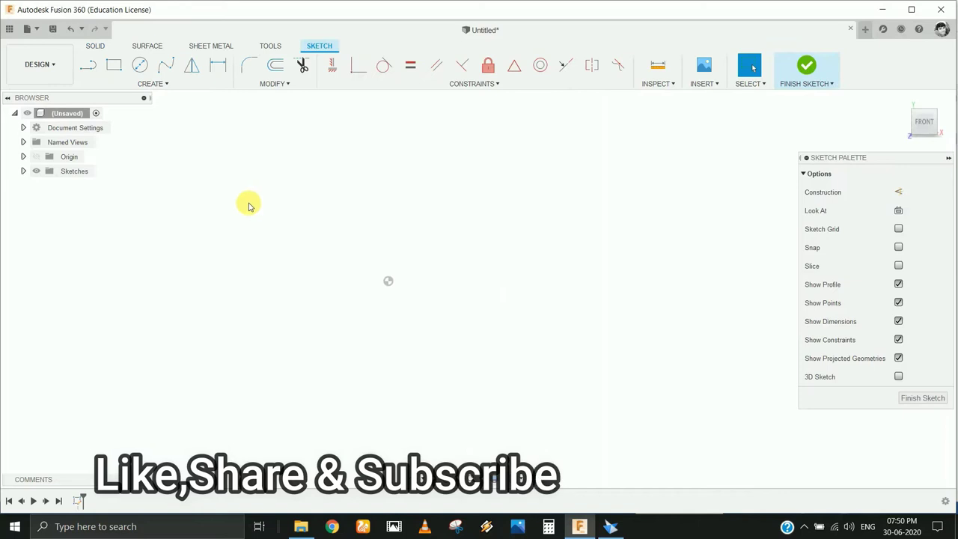
Step: Draw a vertical line below the origin and align its top endpoint vertically with the origin
left_click(87, 65)
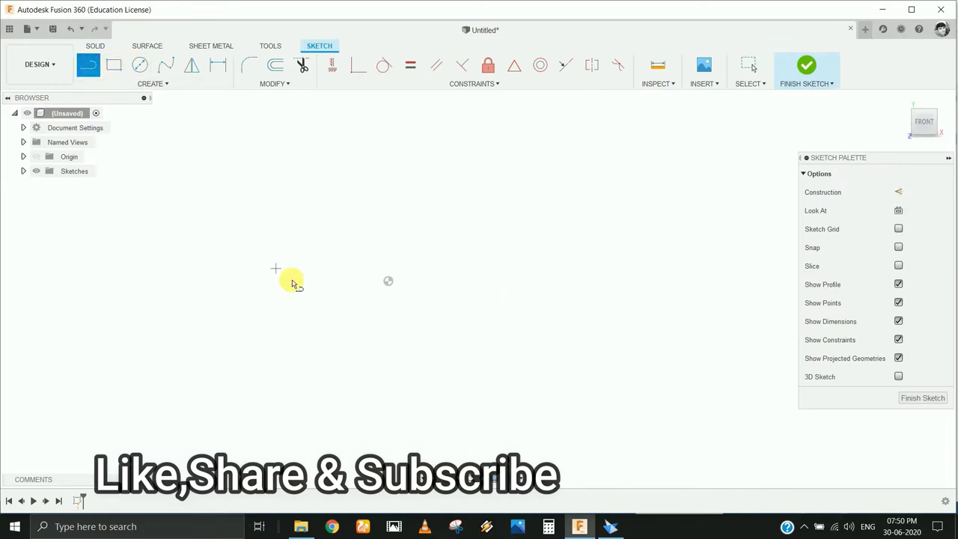
left_click(393, 309)
left_click(392, 404)
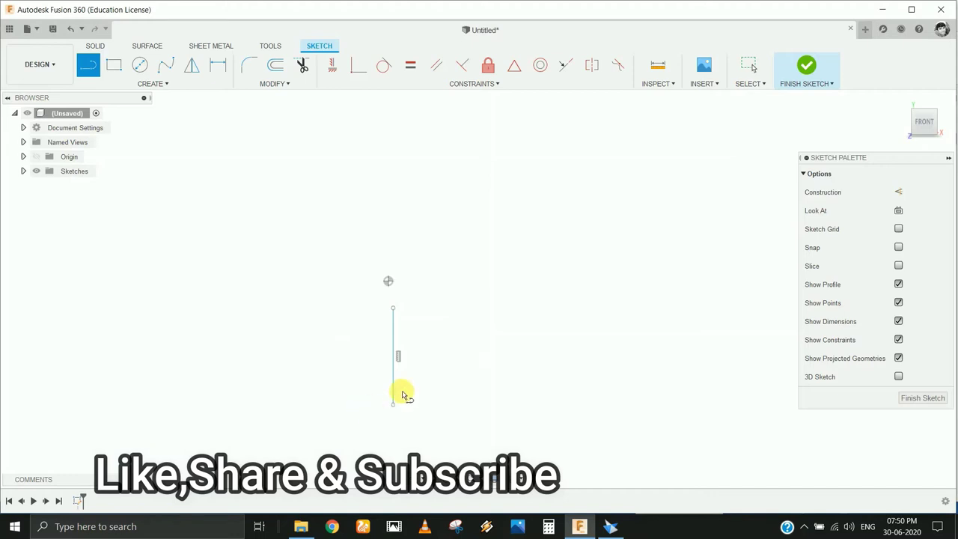
left_click(330, 65)
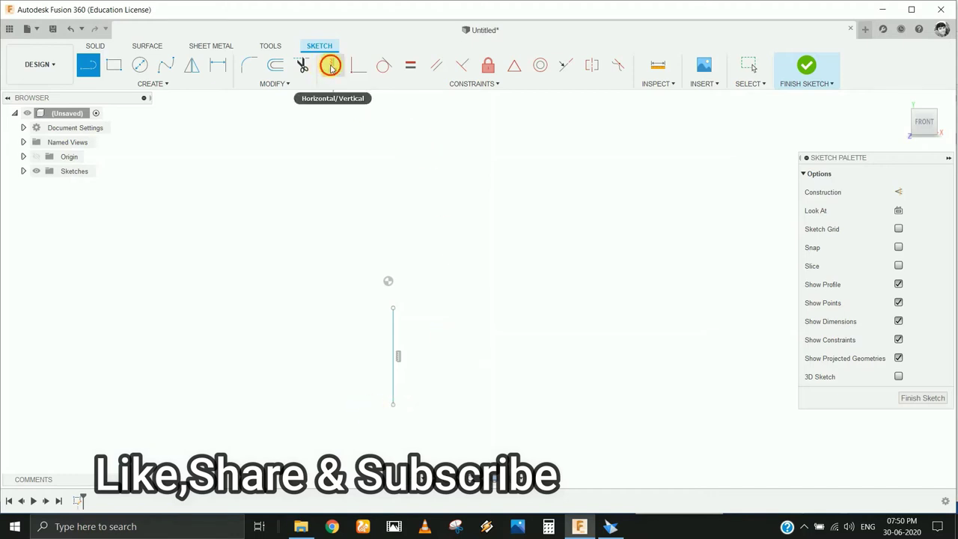
left_click(393, 307)
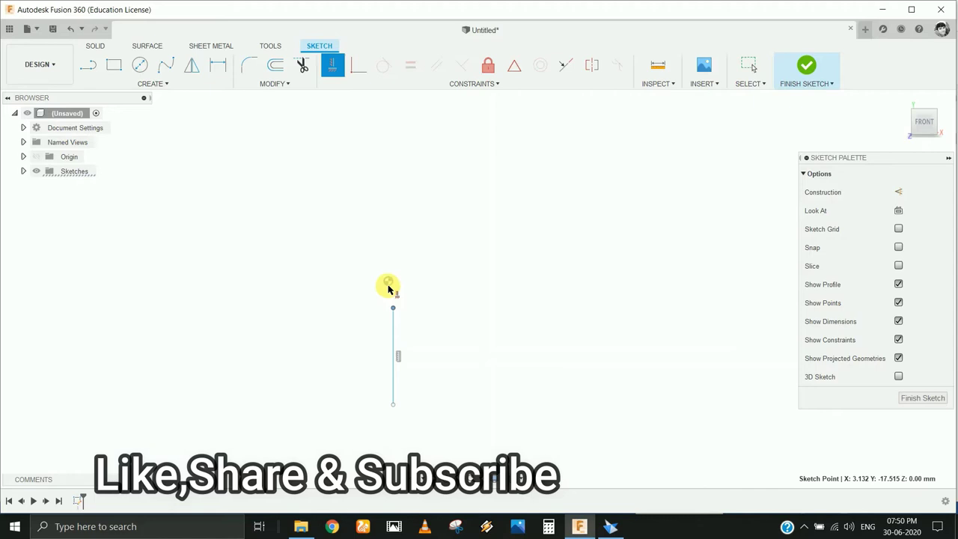
left_click(388, 284)
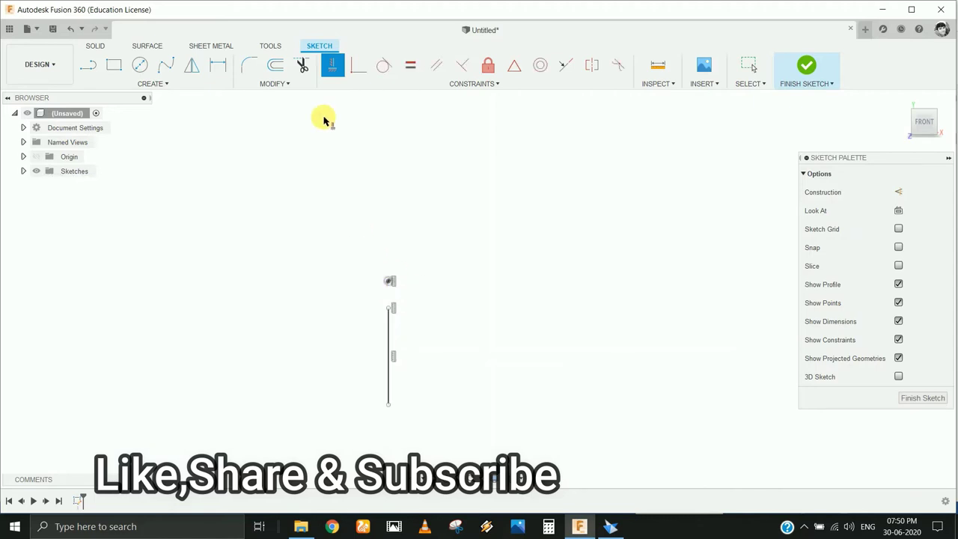
Step: Dimension the line to 45 mm long and its top 14 mm below the origin
left_click(217, 66)
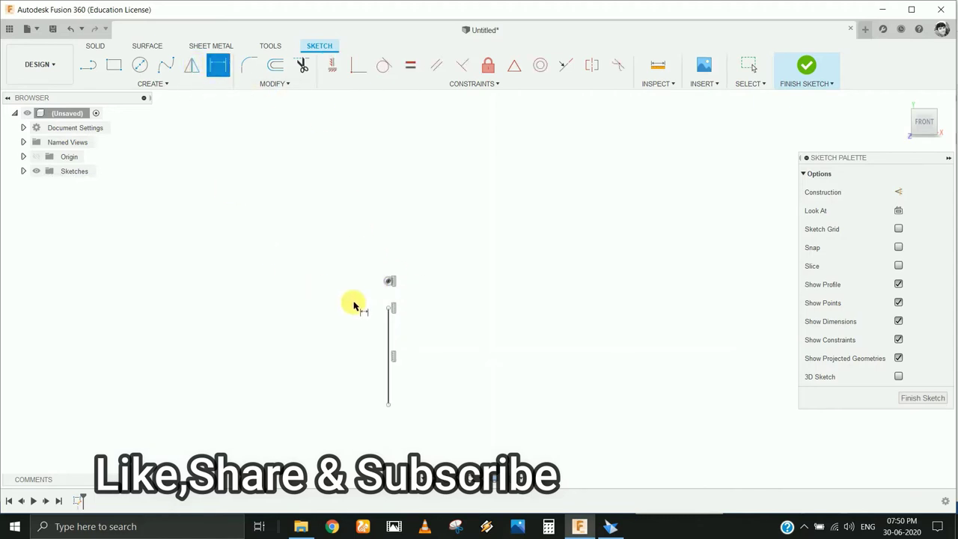
left_click(389, 320)
left_click(365, 326)
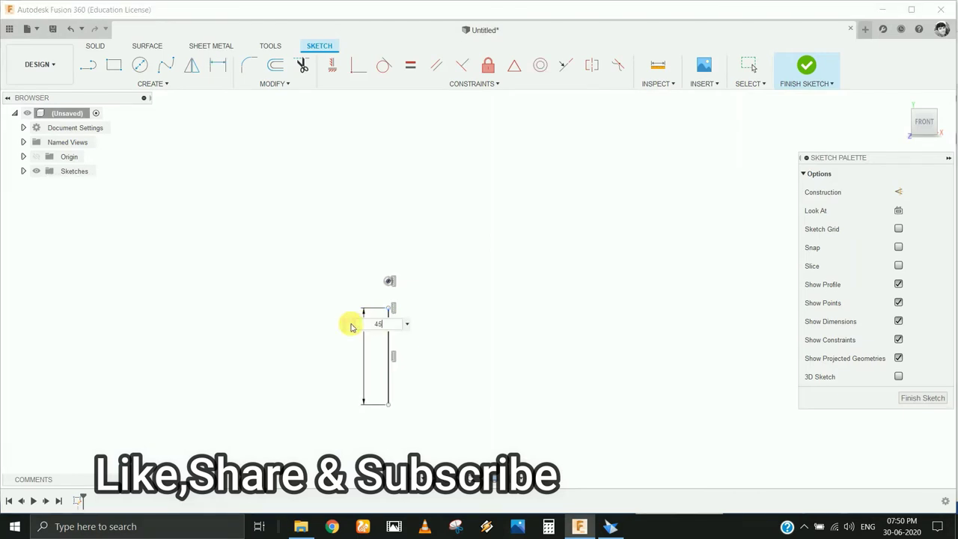
key("Return")
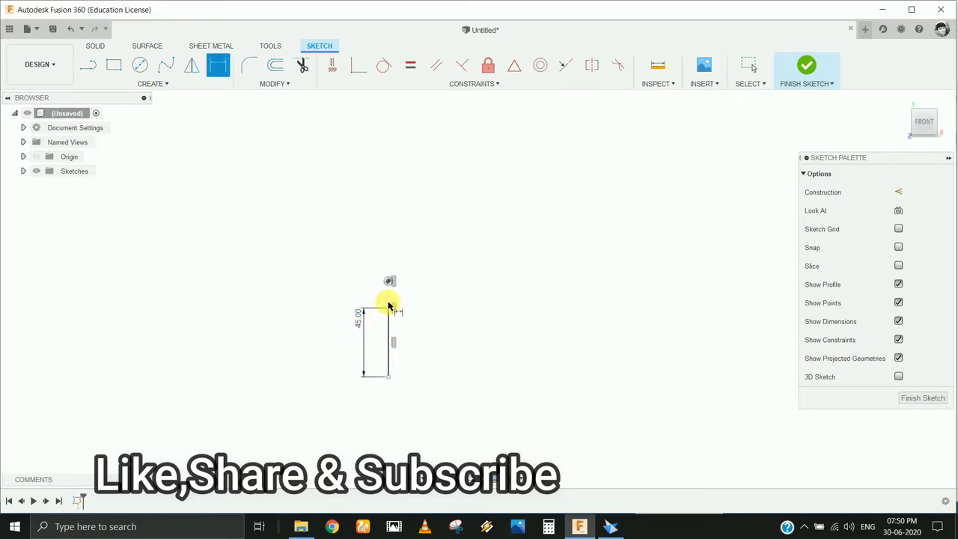
left_click(388, 309)
left_click(389, 282)
left_click(363, 291)
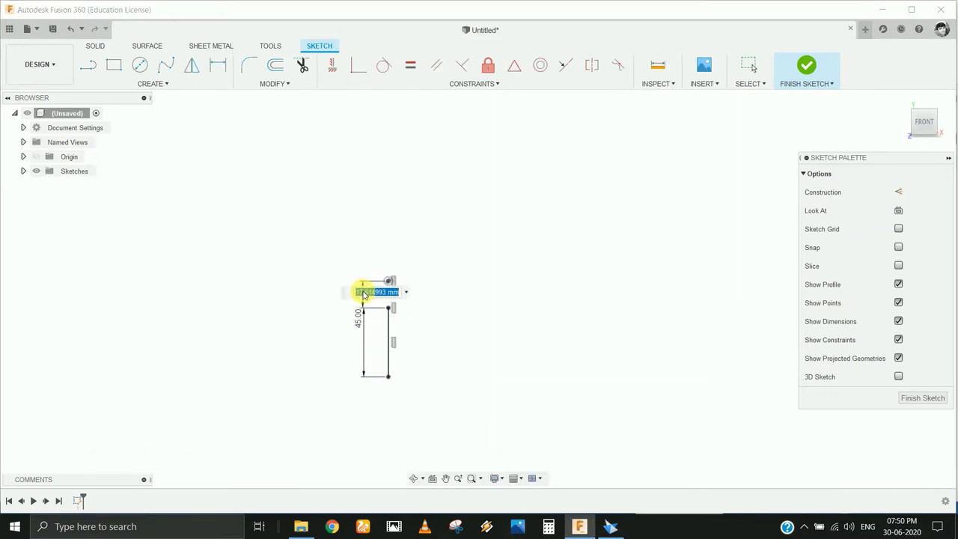
type("14")
key("Return")
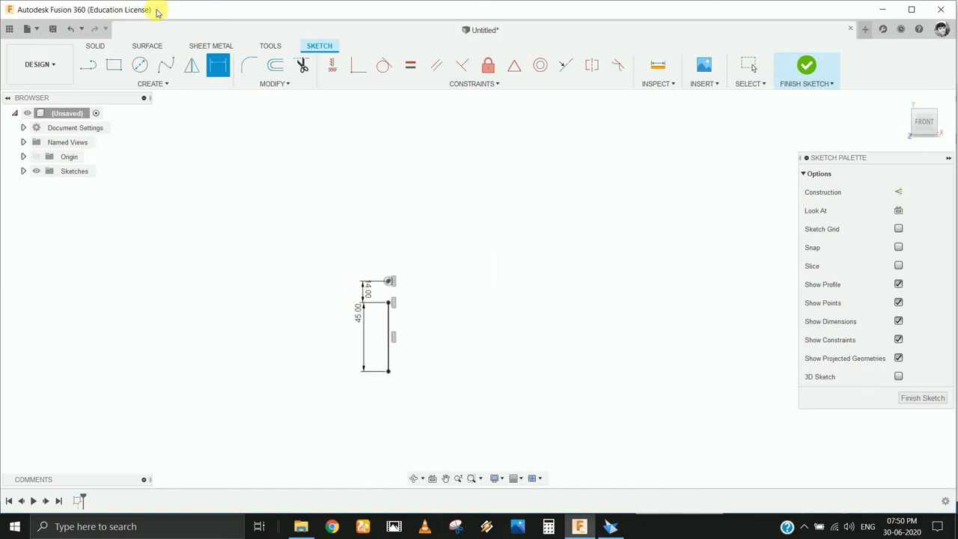
Step: Draw a horizontal line from the vertical line's top and a short drop, dimensioned to 32.50 mm (65/2)
left_click(88, 66)
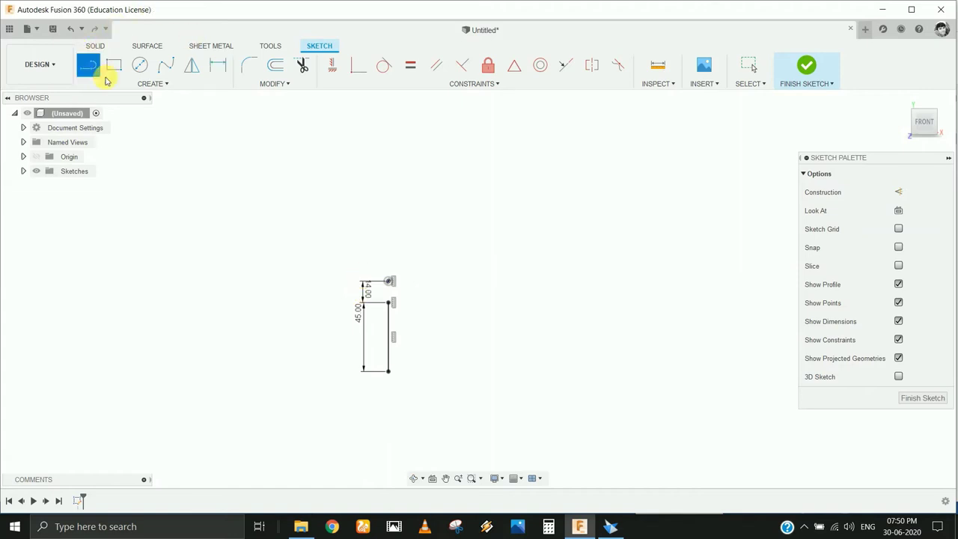
left_click(389, 303)
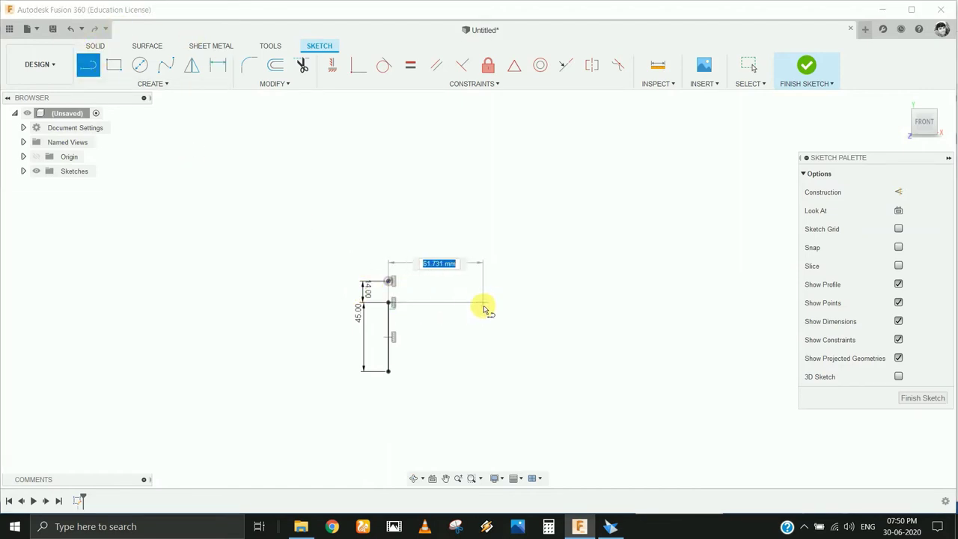
left_click(483, 305)
left_click(484, 346)
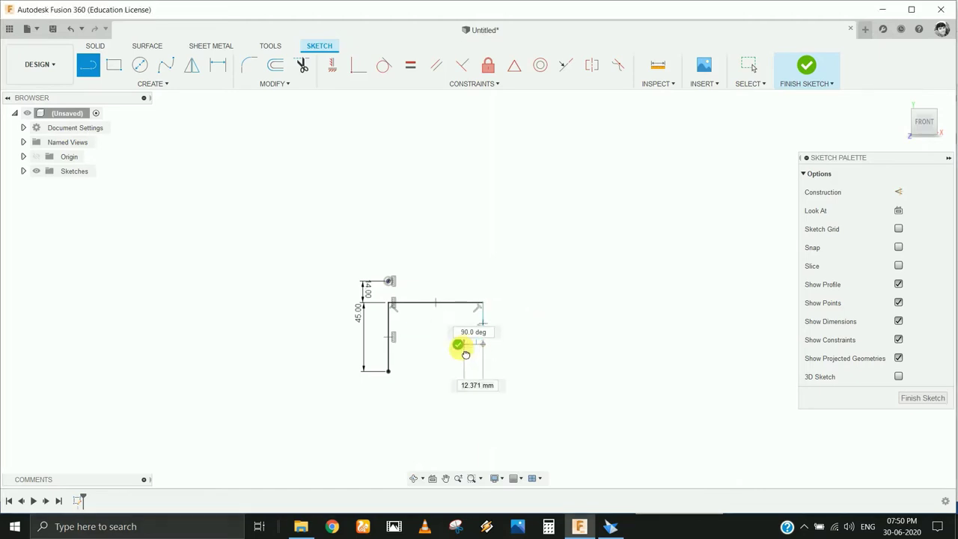
left_click(218, 64)
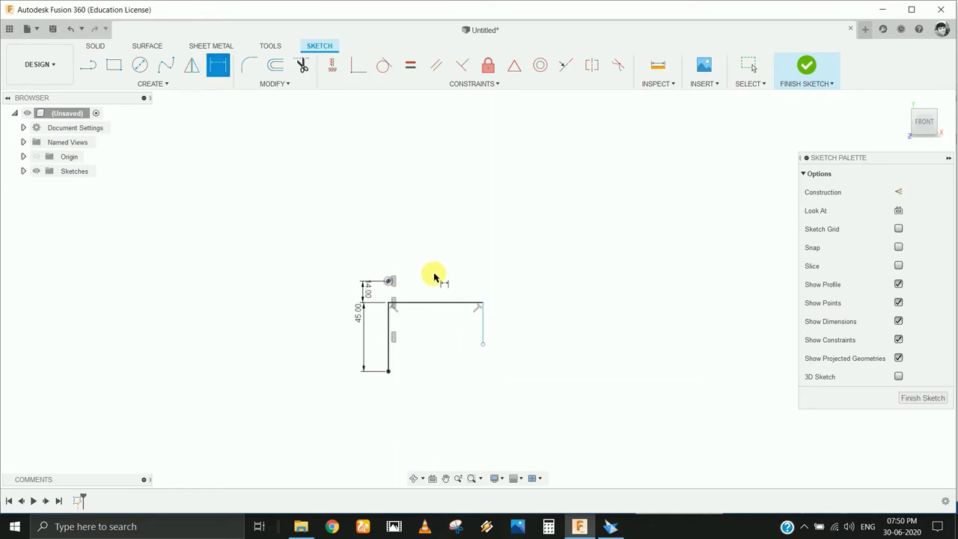
left_click(438, 304)
left_click(434, 255)
type("65/2")
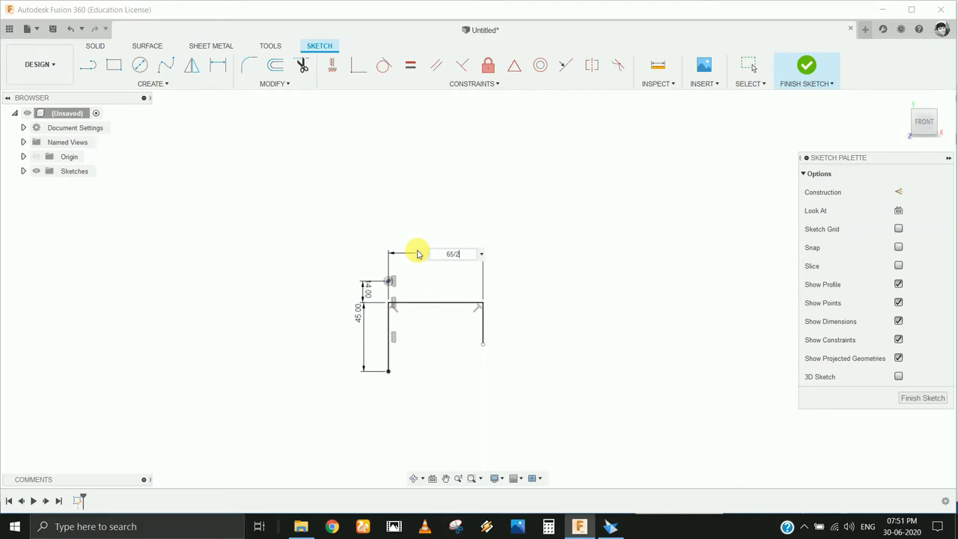
key("Return")
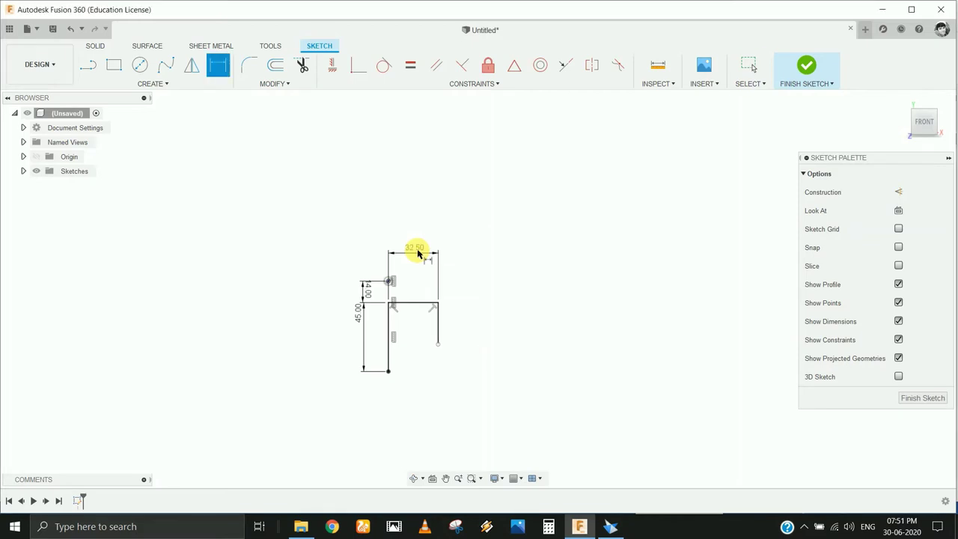
Step: Draw a line chain from the bottom endpoint: a short horizontal base, then slanted segments rising right
left_click(87, 65)
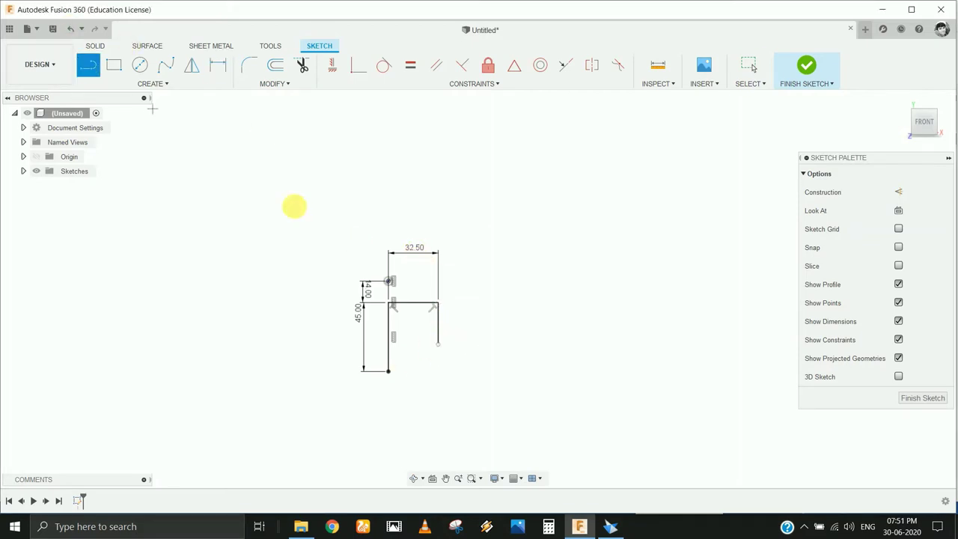
scroll(402, 345, "up", 2)
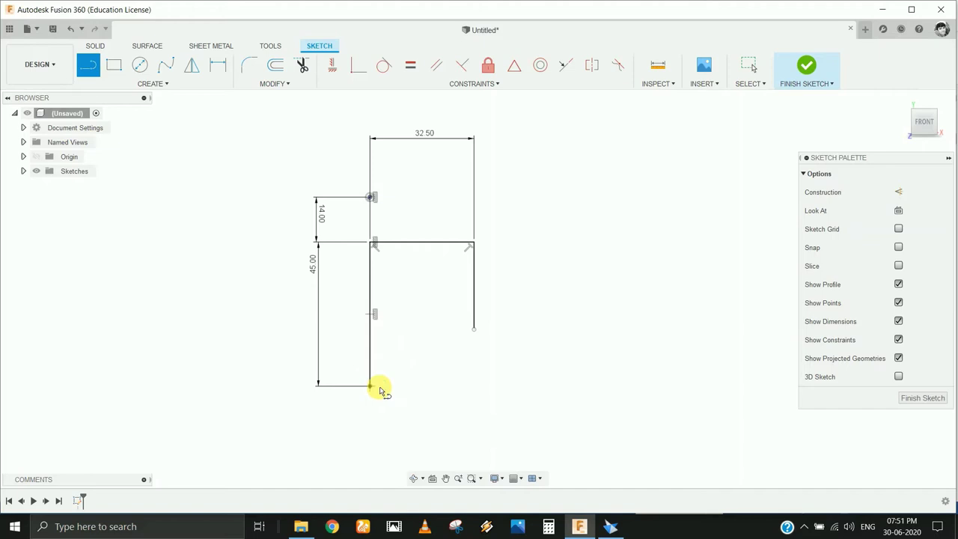
left_click(379, 389)
left_click(409, 388)
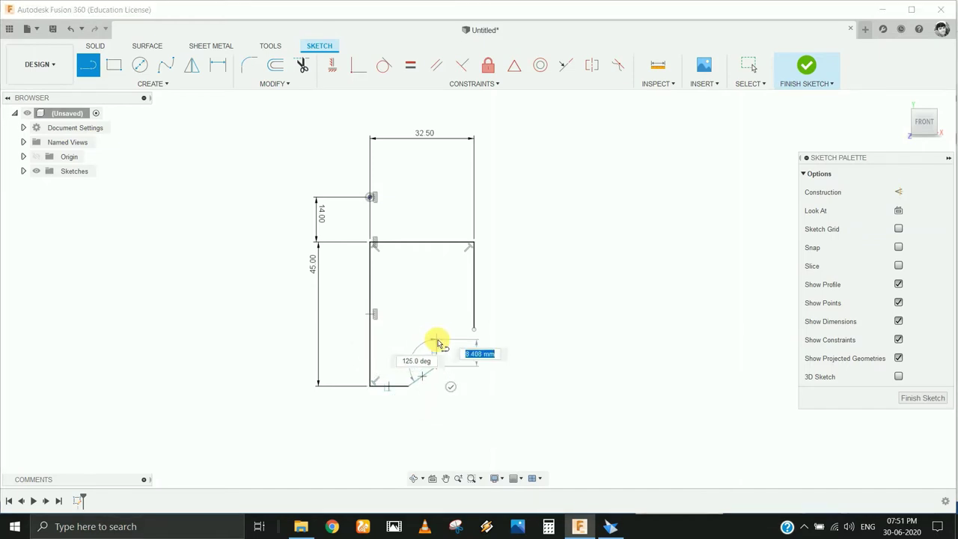
left_click(436, 339)
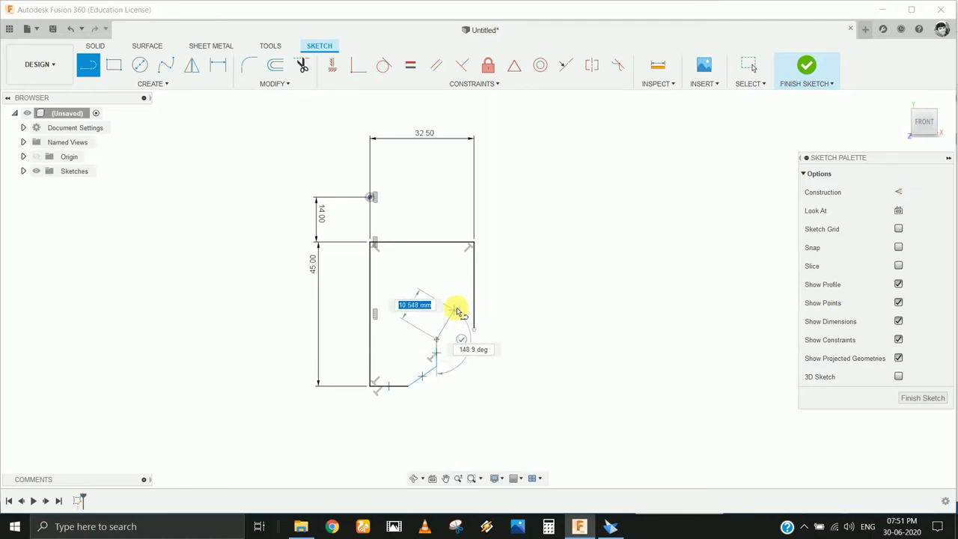
left_click(448, 320)
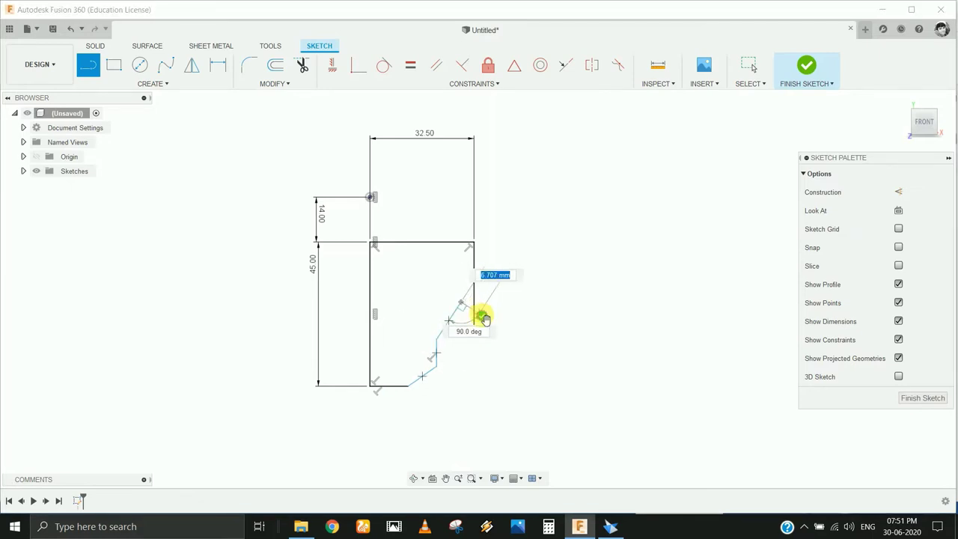
left_click(484, 319)
Step: Dimension the bottom segment to 6.50 mm and the slanted edge to 13.00 wide by 9.00 high
left_click(217, 75)
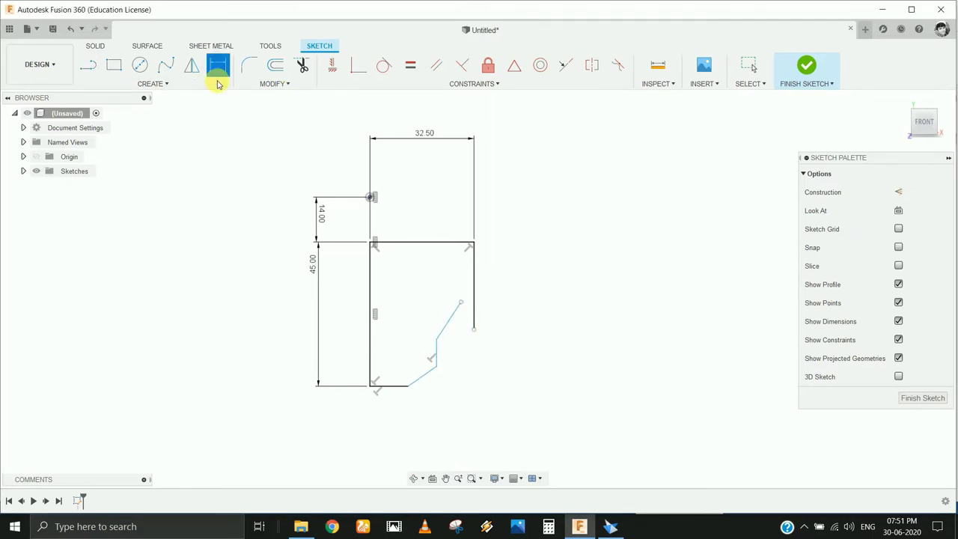
left_click(385, 389)
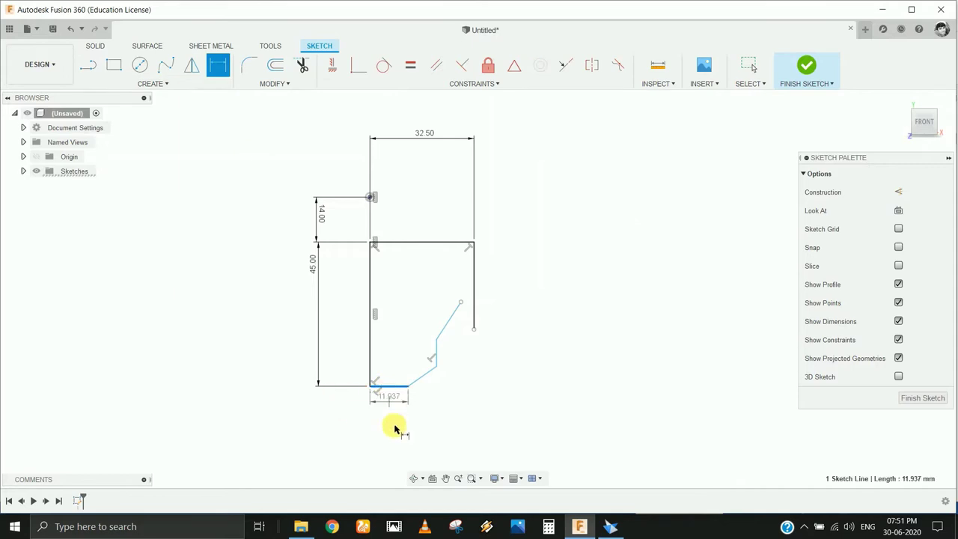
left_click(396, 434)
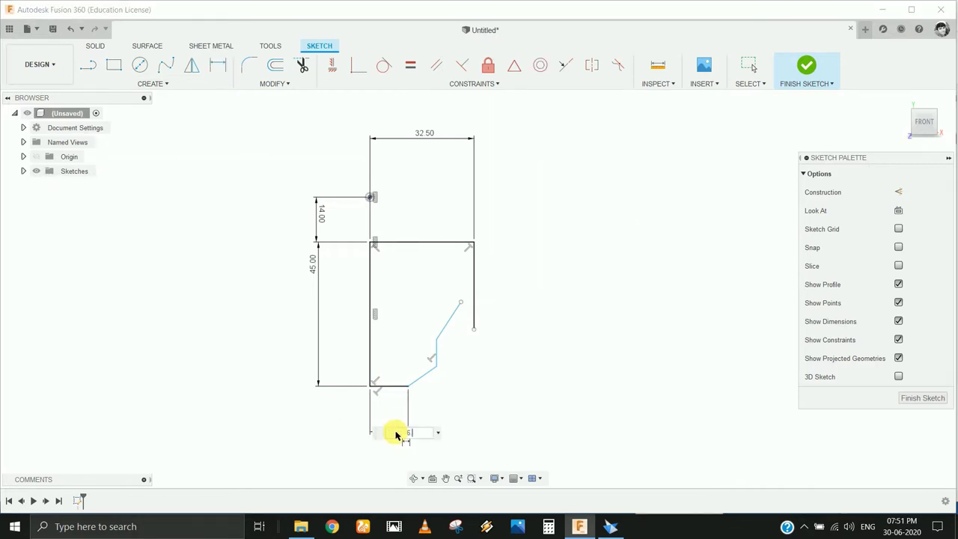
key("Return")
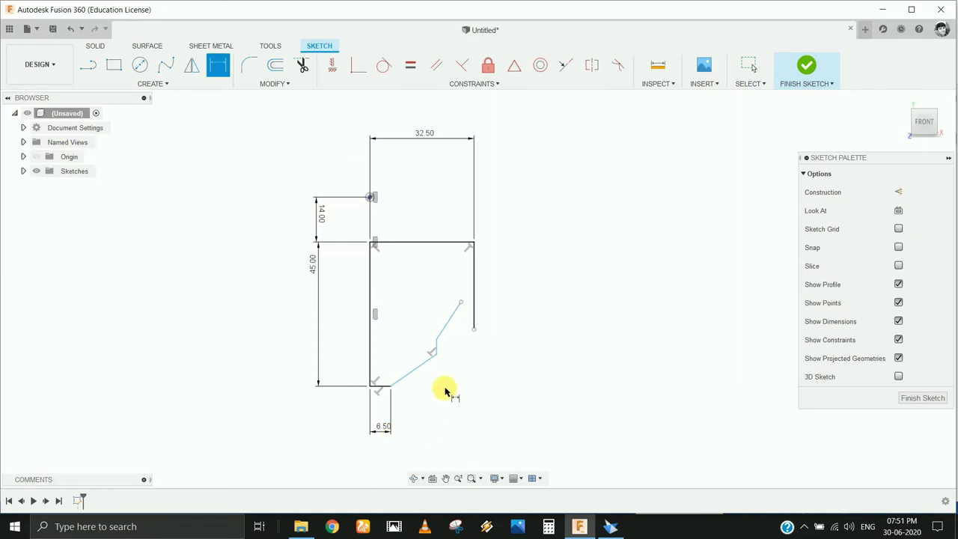
left_click(417, 370)
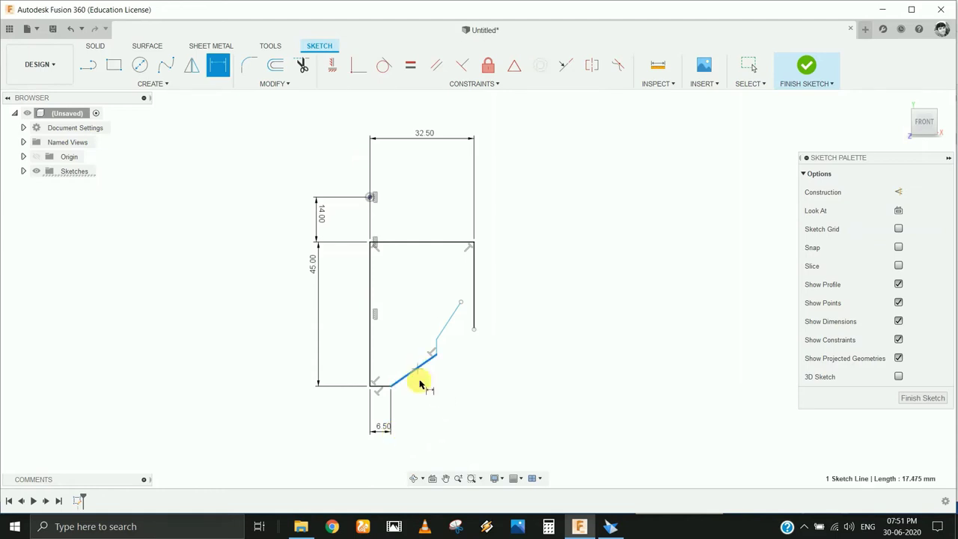
left_click(420, 434)
type("13")
key("Return")
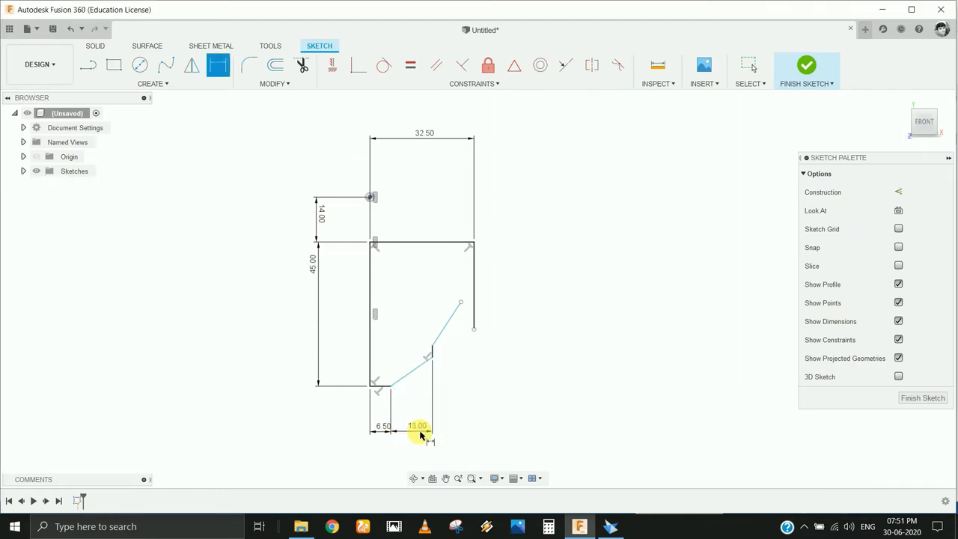
left_click(419, 371)
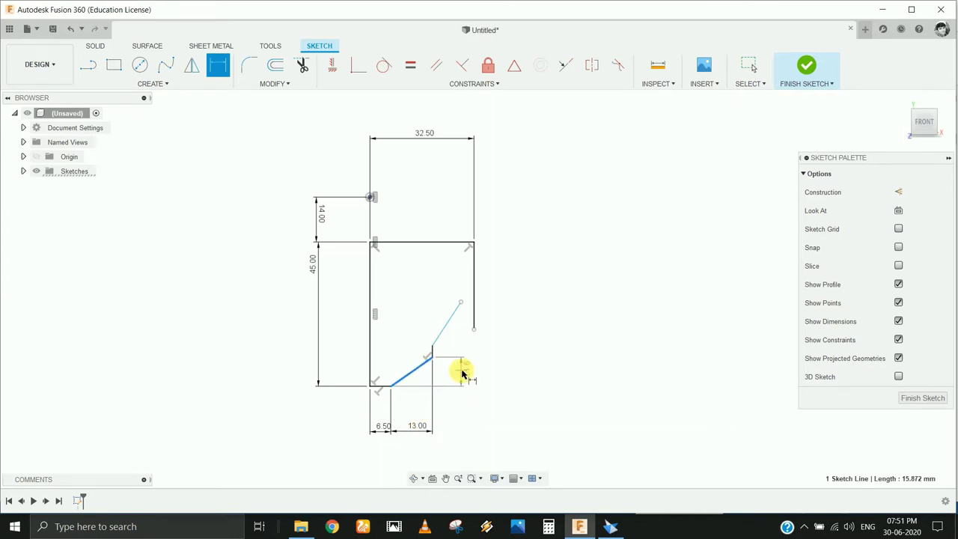
left_click(461, 371)
key("Return")
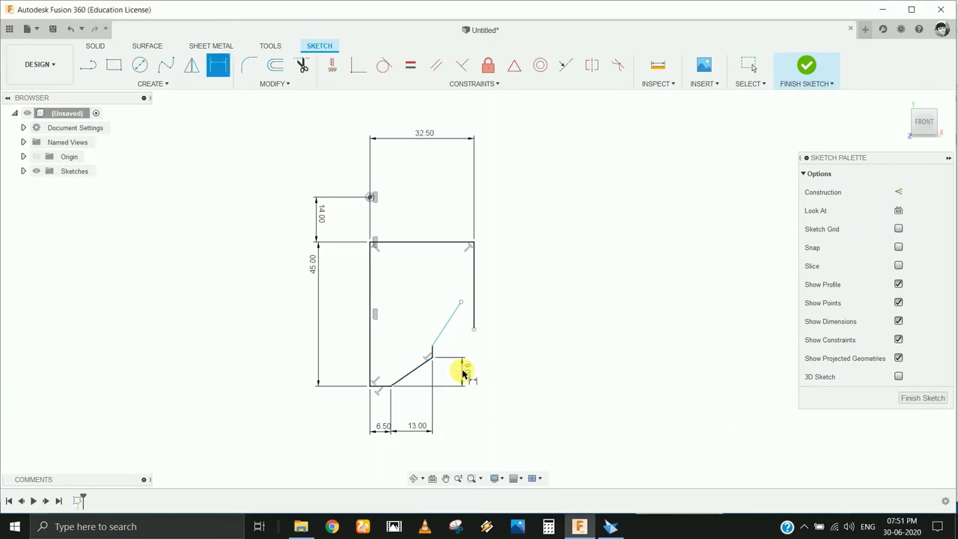
Step: Set the vertical edge to 15.00 mm and select the bottom and angled lines for an angle
scroll(462, 366, "up", 3)
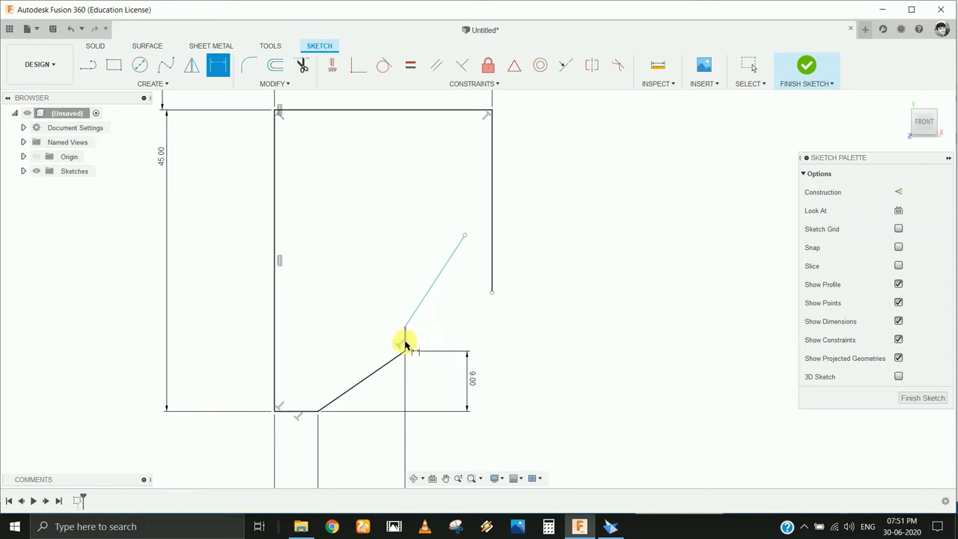
left_click(404, 343)
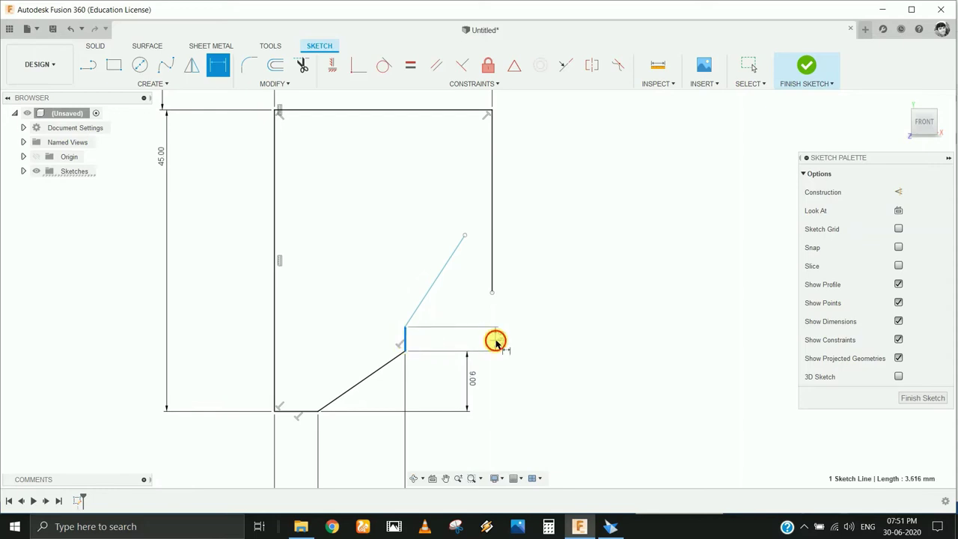
left_click(496, 341)
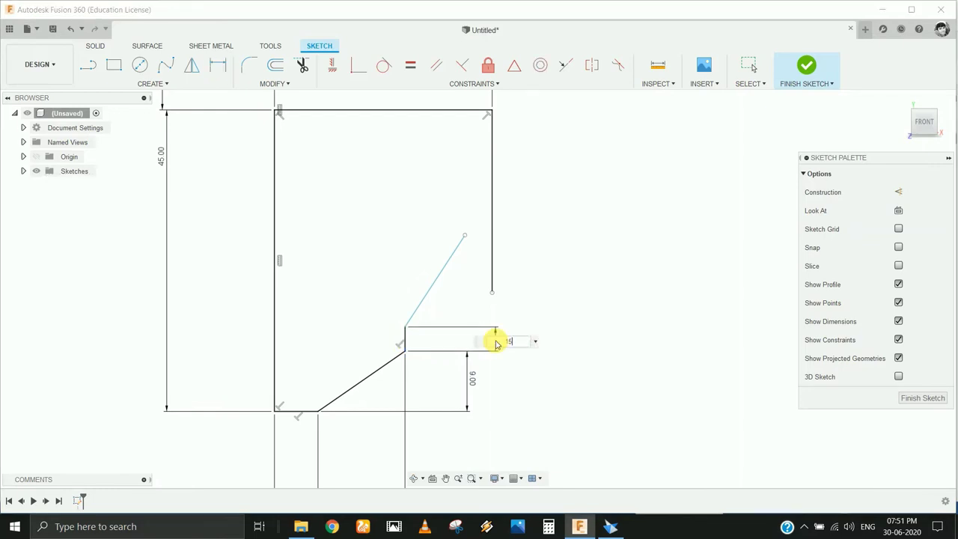
key("Return")
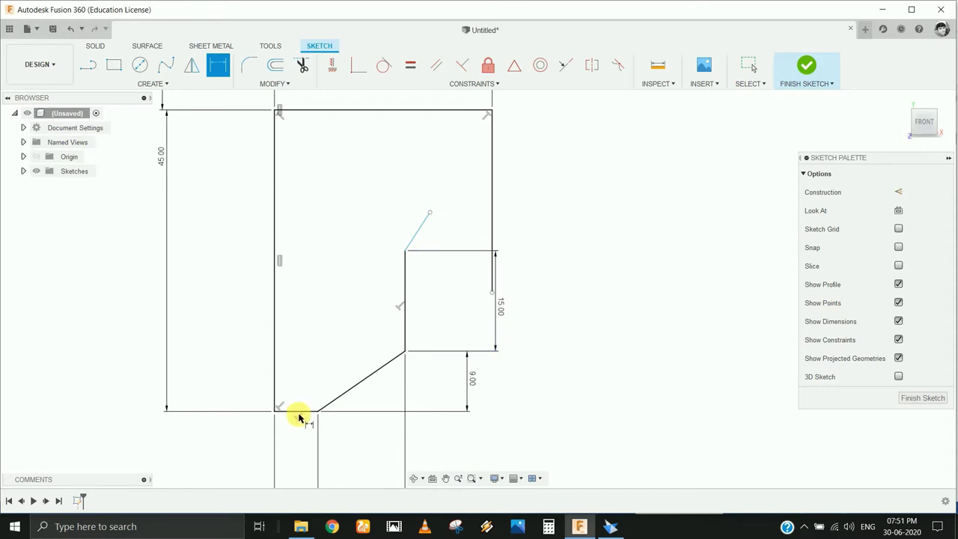
left_click(298, 411)
left_click(419, 227)
Step: Fix the upper angled line at 135° to the bottom line and place its vertical rise dimension
left_click(357, 221)
type("135")
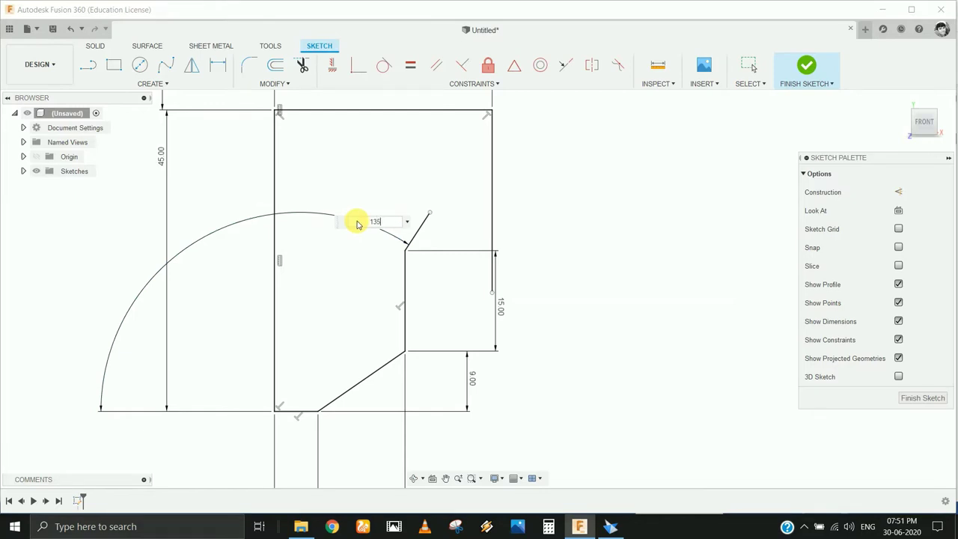
key("Return")
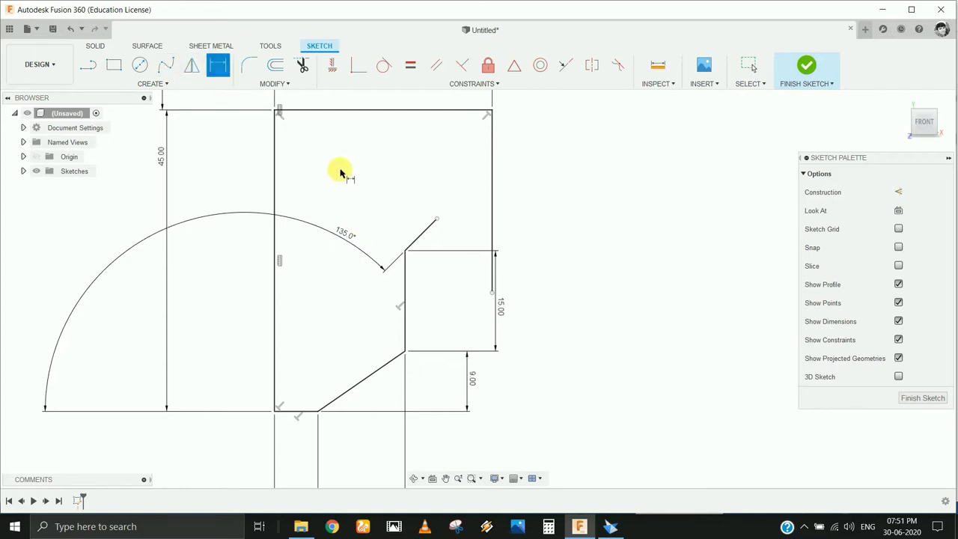
left_click(426, 228)
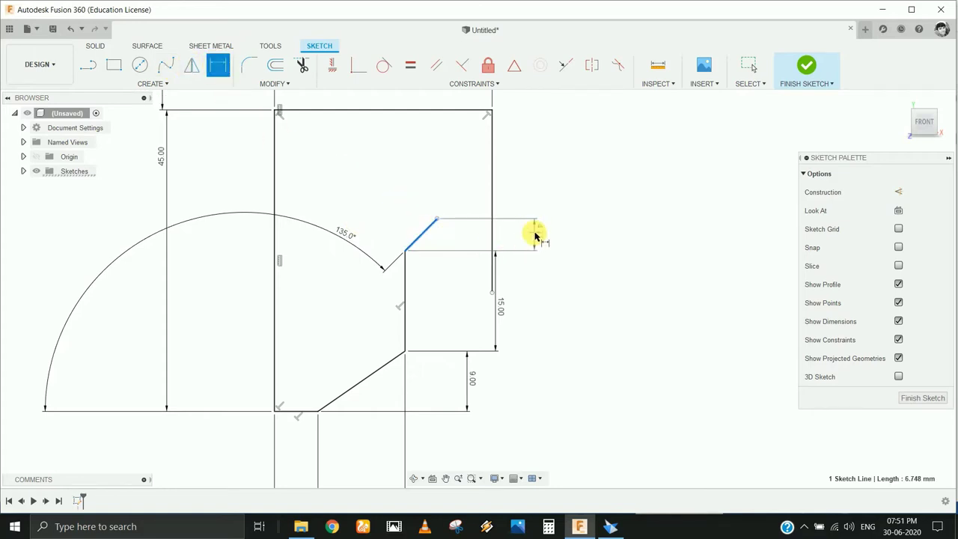
left_click(533, 232)
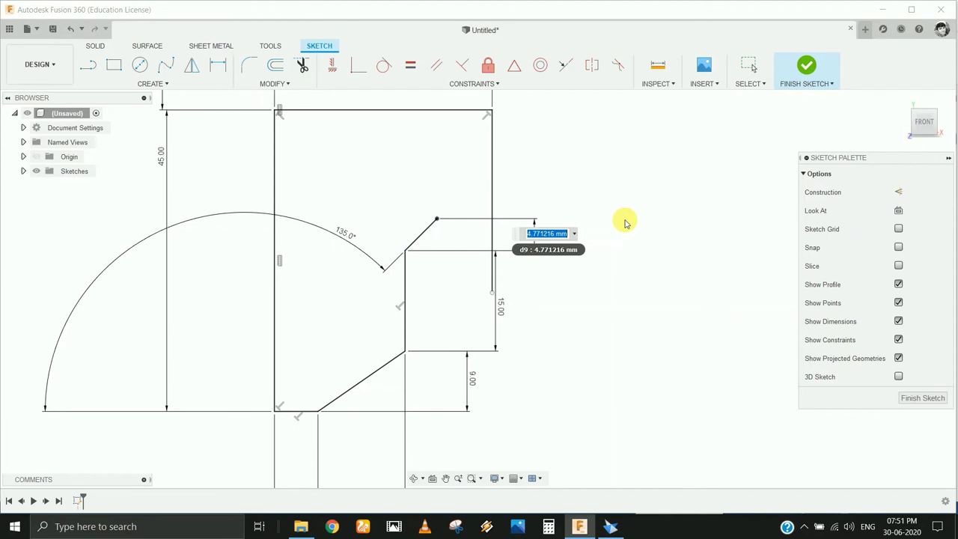
type("6.5")
Step: Make the upper angled line rise 6.50 mm
key("Return")
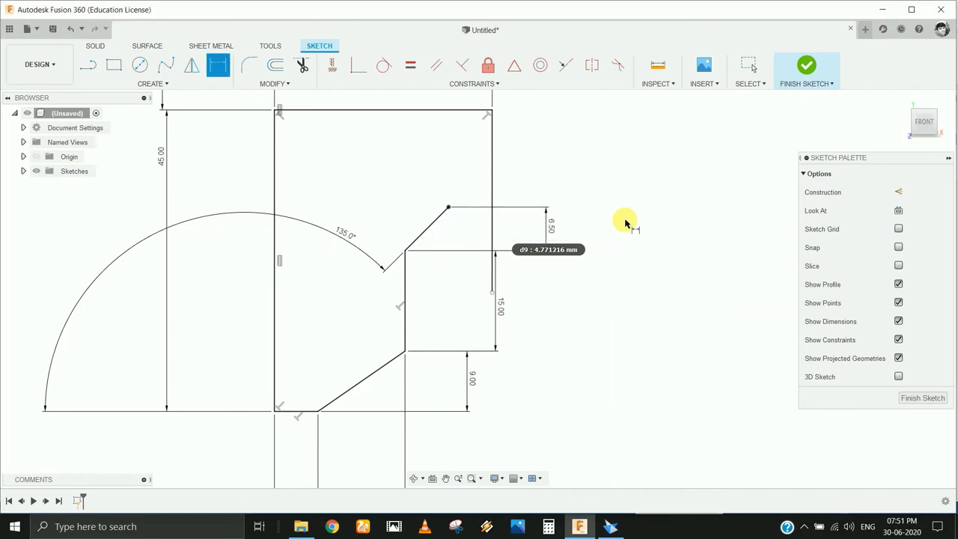
scroll(427, 300, "down", 2)
scroll(539, 188, "up", 1)
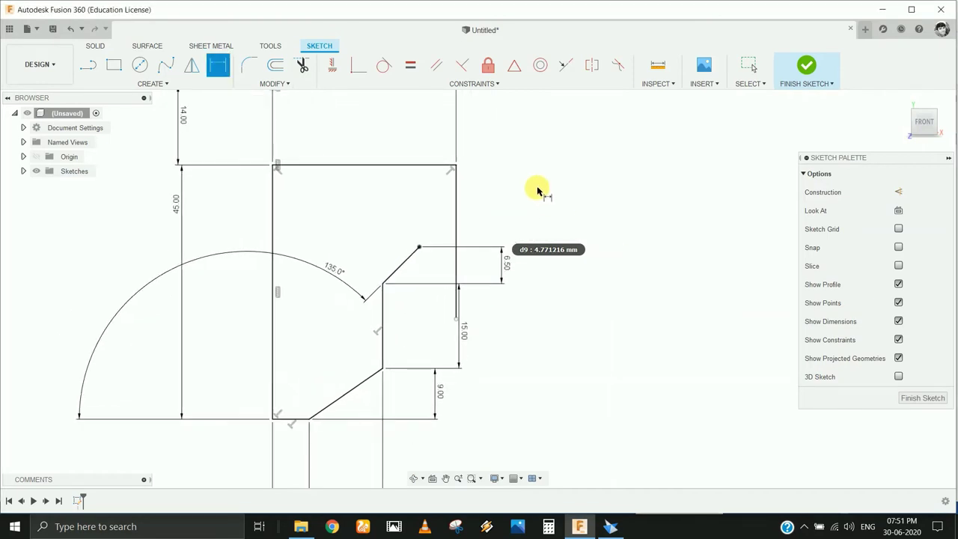
Step: Draw a circle near the profile's upper right and dimension its diameter to 26 mm
left_click(140, 66)
left_click(396, 206)
left_click(357, 197)
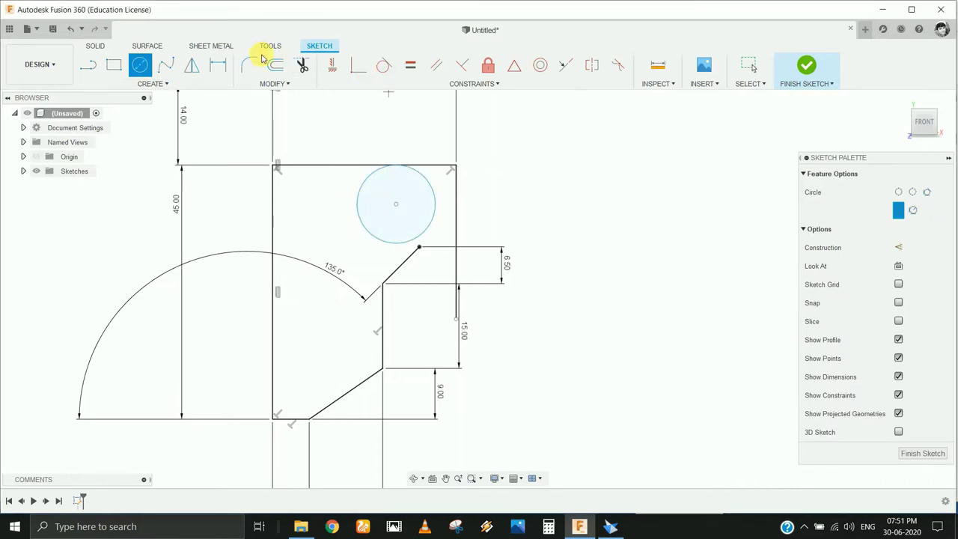
left_click(218, 65)
left_click(419, 178)
left_click(525, 187)
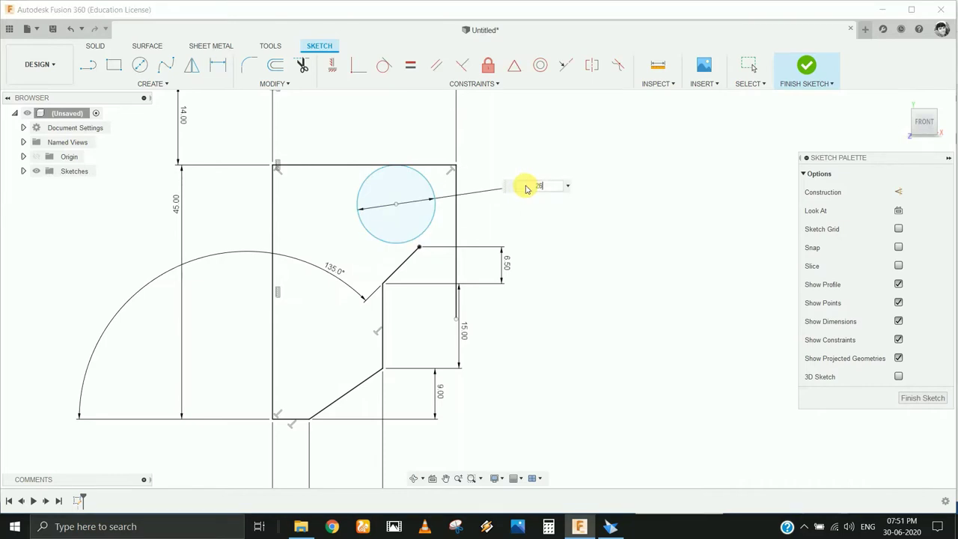
key("Return")
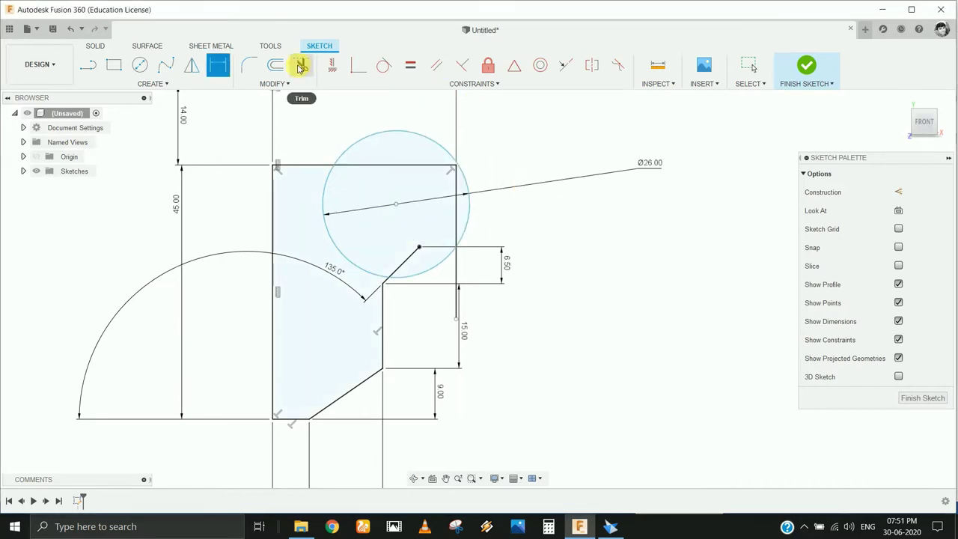
Step: Make the Ø26 circle tangent to the angled line and the right vertical line
left_click(382, 67)
left_click(431, 266)
left_click(402, 259)
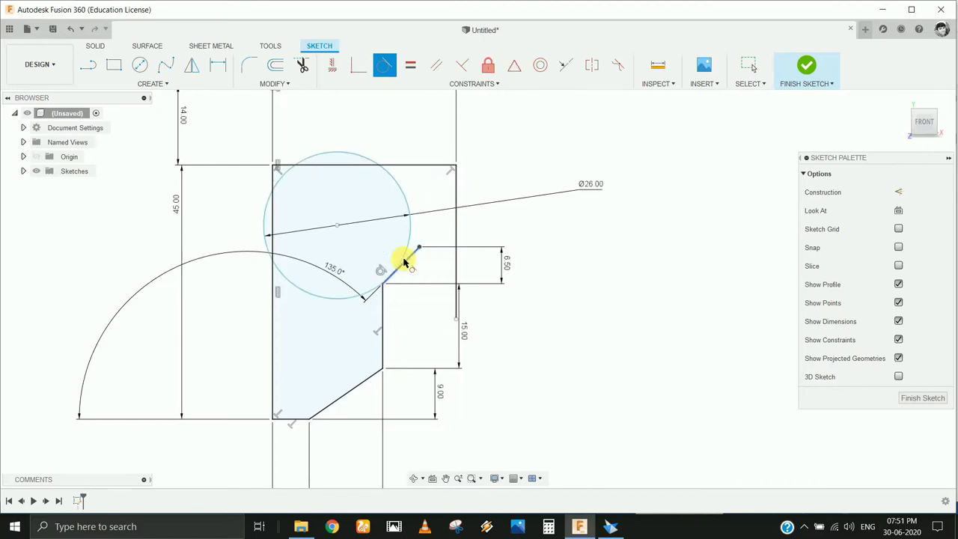
left_click(409, 202)
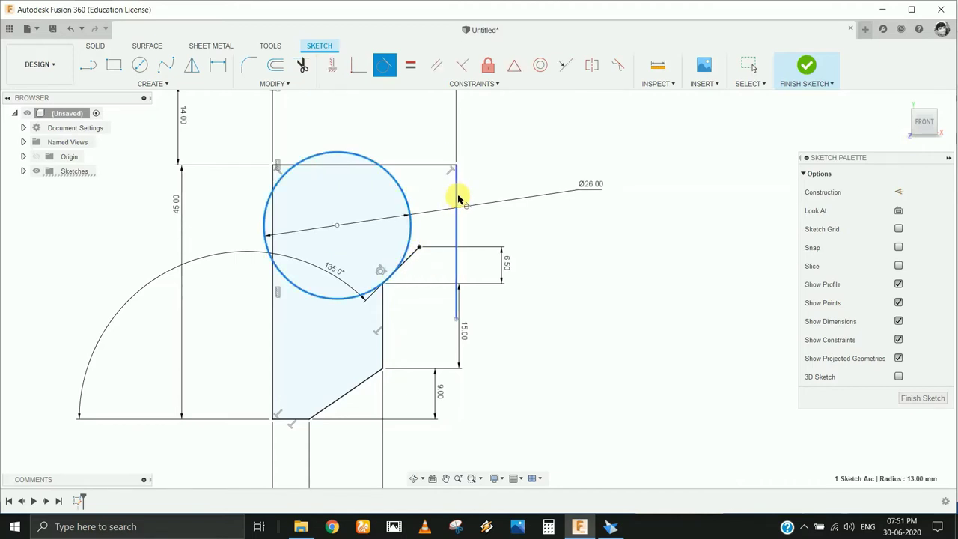
left_click(457, 196)
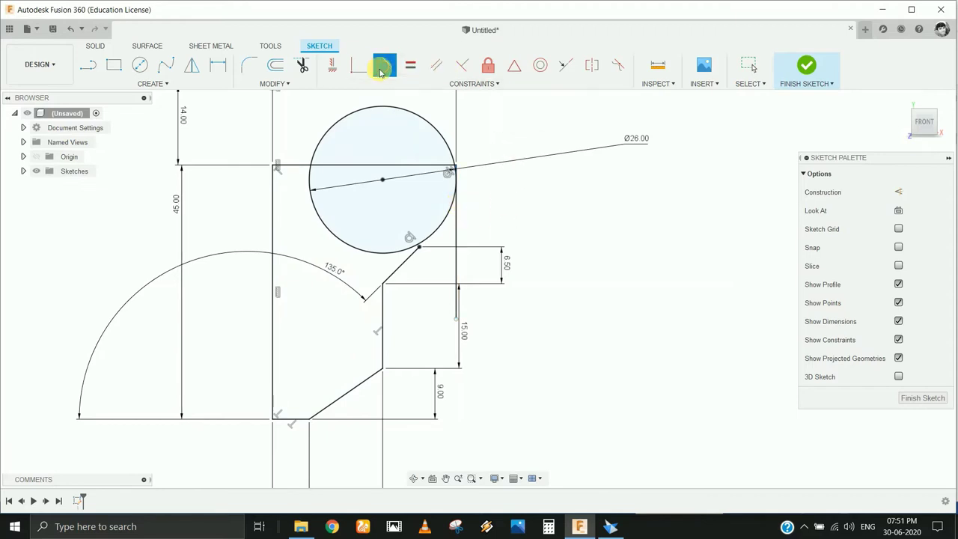
scroll(468, 163, "up", 1)
scroll(466, 162, "up", 1)
scroll(482, 204, "up", 1)
scroll(482, 206, "up", 1)
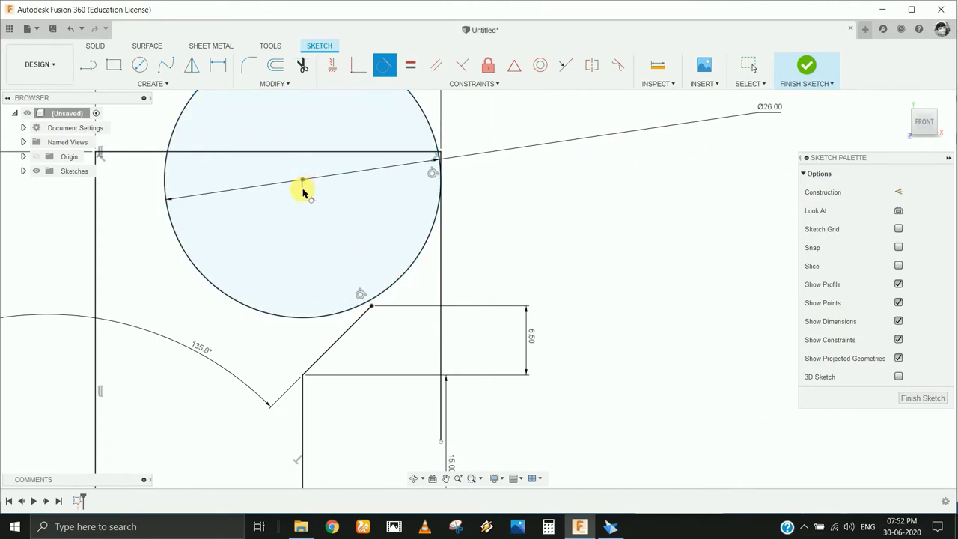
left_click(277, 312)
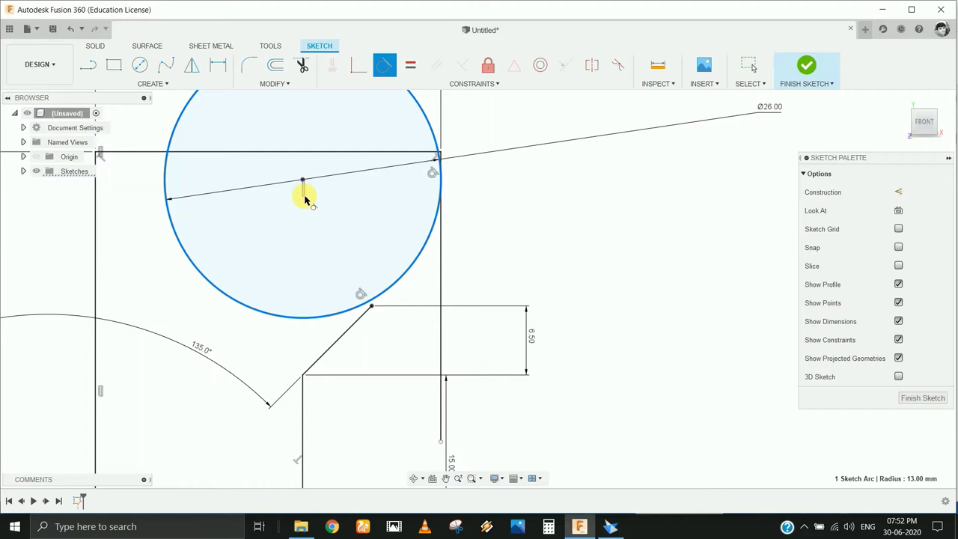
Step: Delete the 6.50 mm rise dimension
key("Escape")
left_click(531, 339)
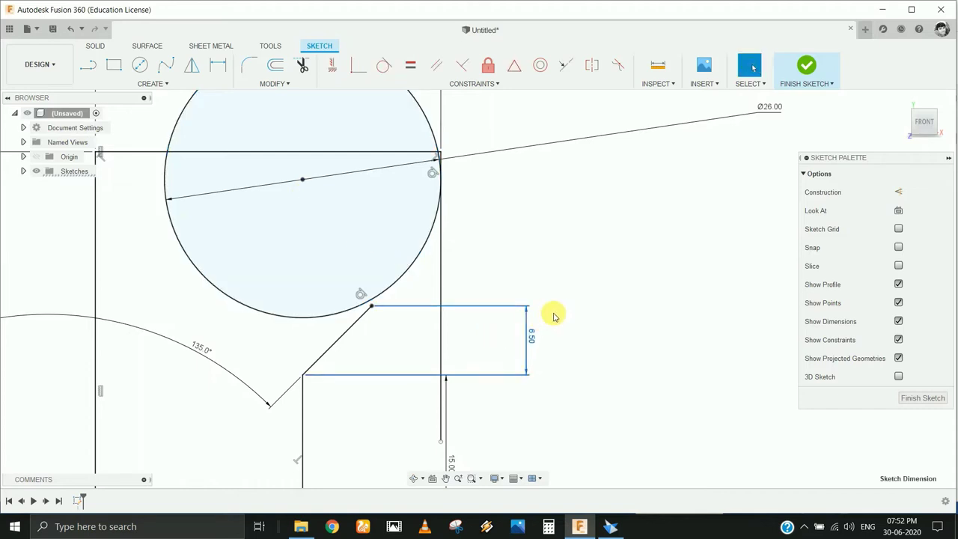
key("Delete")
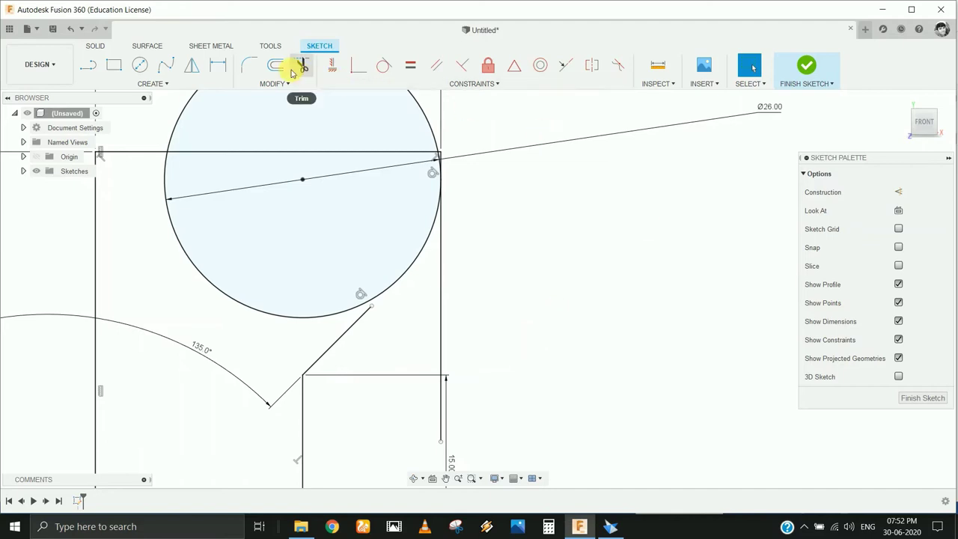
Step: Trim the vertical line below the circle and make the angled line tangent to the circle
left_click(301, 66)
left_click(442, 285)
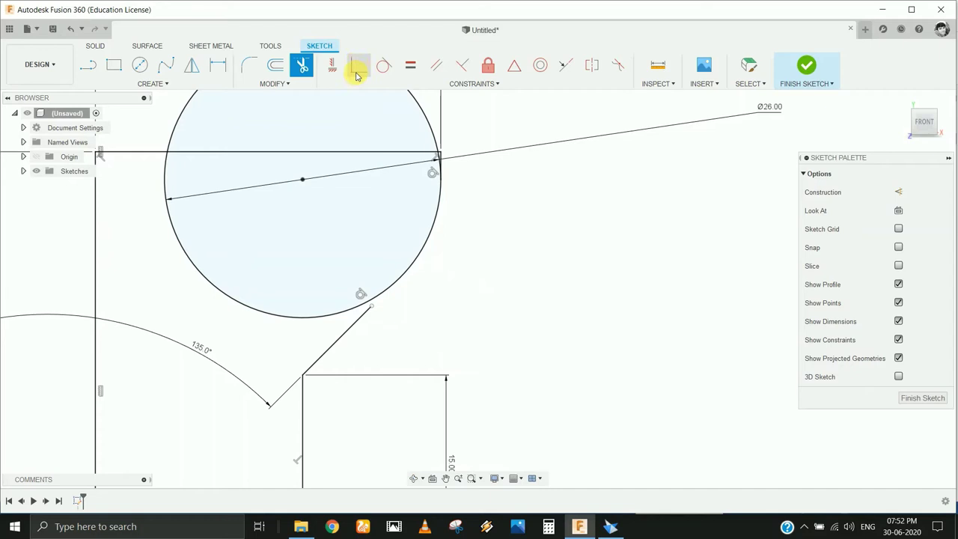
left_click(358, 65)
left_click(378, 299)
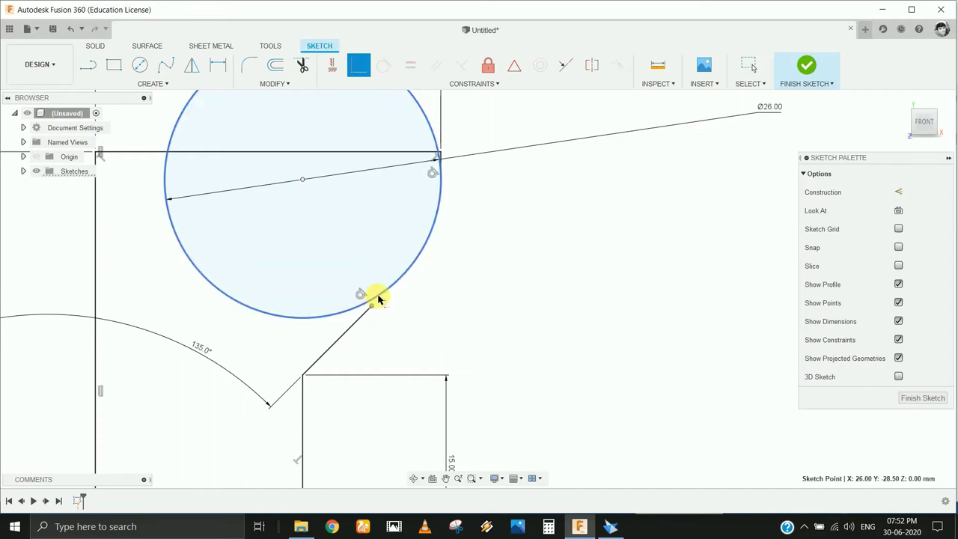
left_click(379, 301)
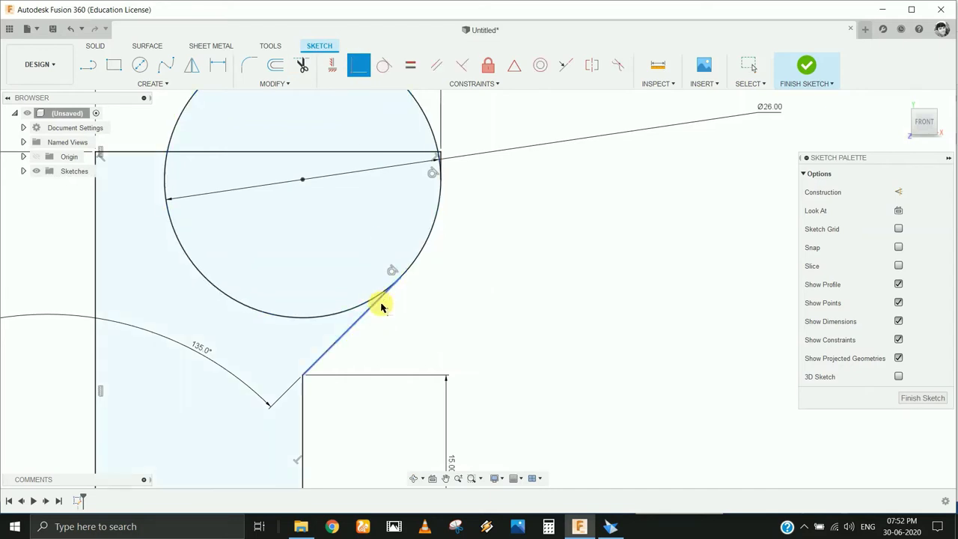
Step: Trim away the circle's lower-left and upper arcs, leaving the rounding arc
left_click(300, 66)
left_click(163, 168)
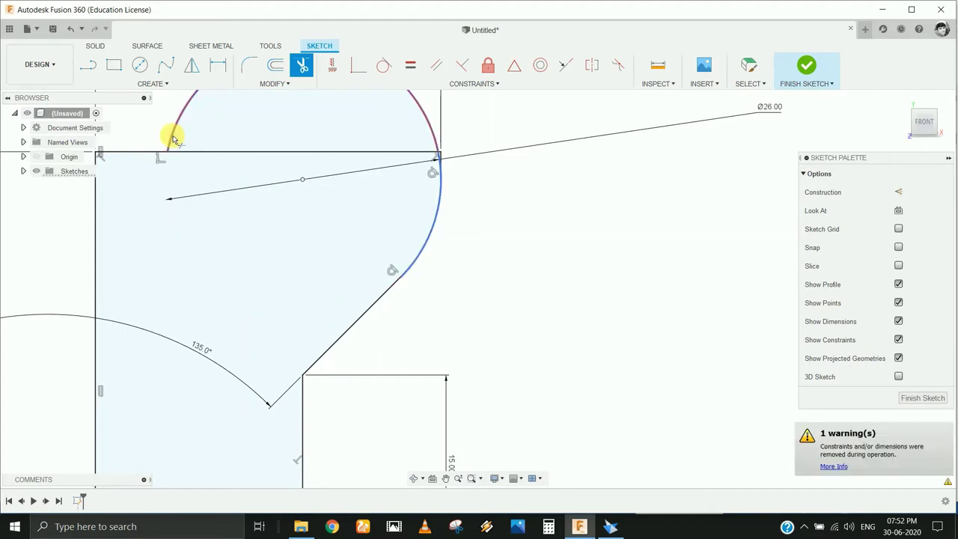
left_click(172, 135)
scroll(449, 155, "up", 3)
scroll(419, 163, "up", 3)
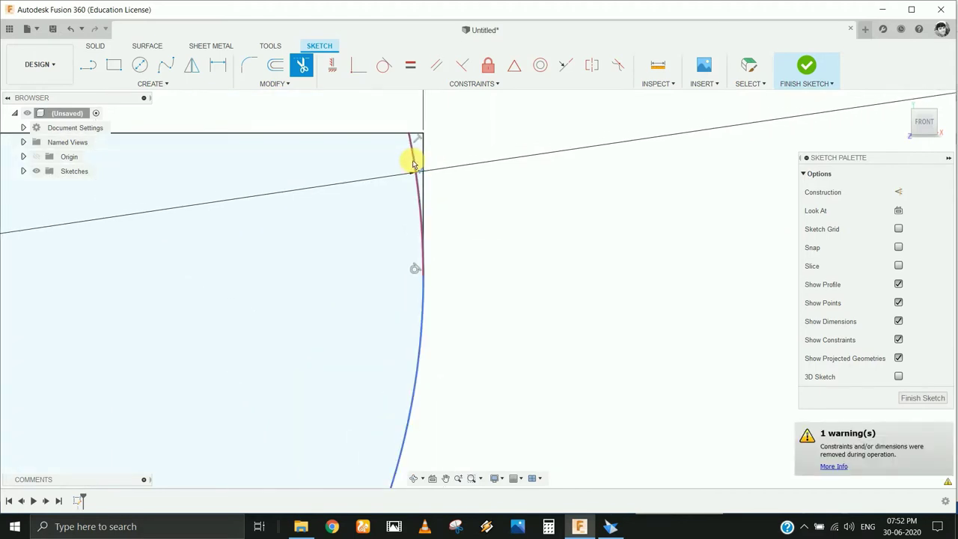
scroll(466, 261, "down", 2)
scroll(466, 254, "down", 1)
scroll(468, 240, "down", 1)
scroll(470, 241, "down", 1)
scroll(472, 247, "down", 1)
scroll(477, 288, "down", 1)
scroll(478, 297, "down", 1)
scroll(478, 303, "down", 1)
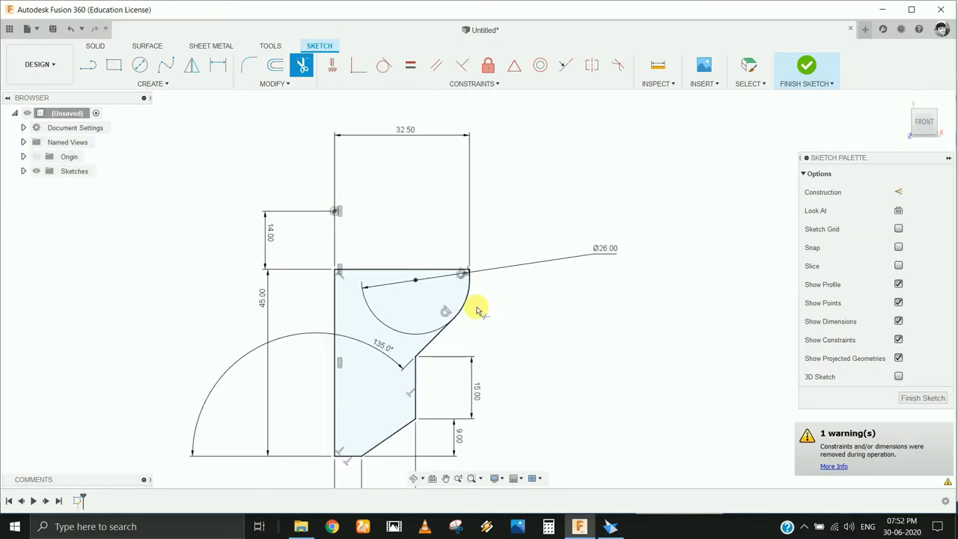
Step: Finish the sketch and revolve the profile 360° about the vertical line as a new component
left_click(805, 66)
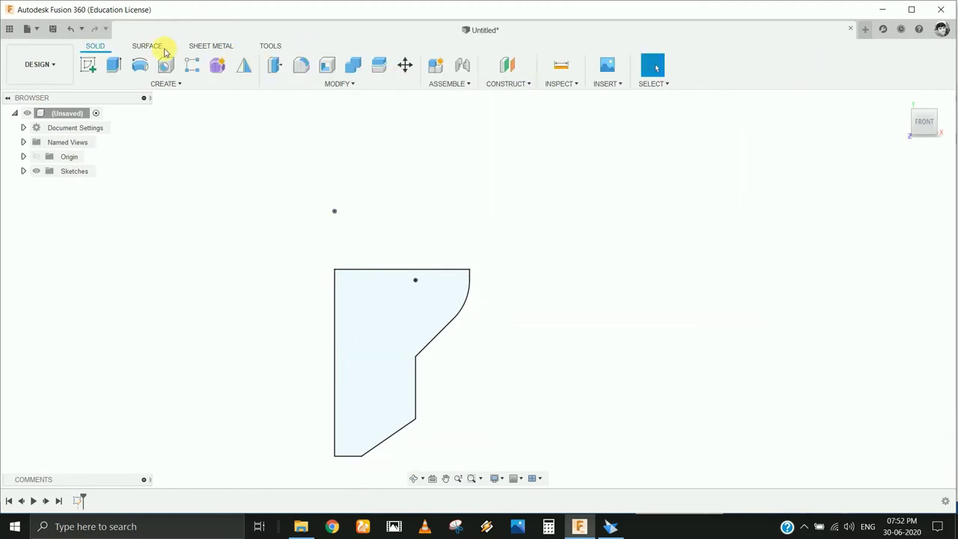
left_click(140, 64)
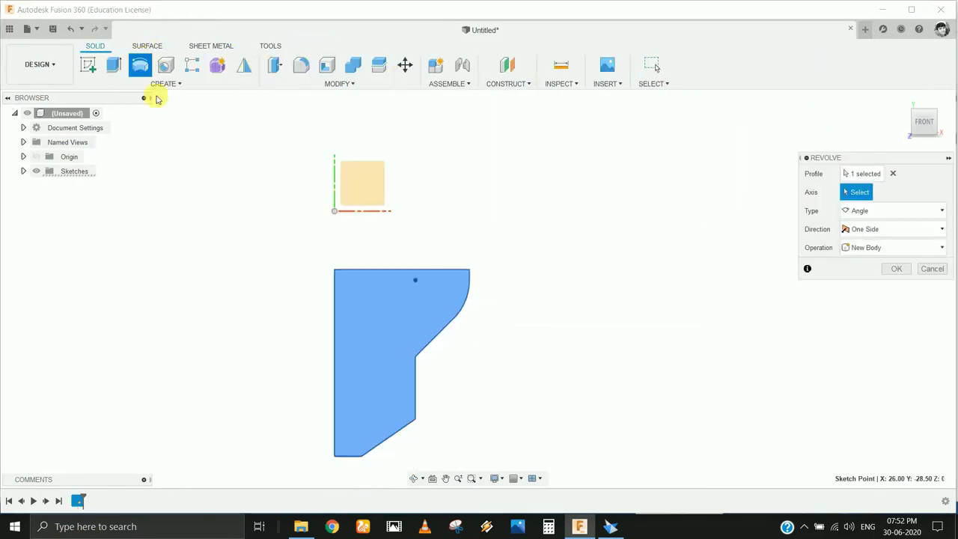
left_click(335, 294)
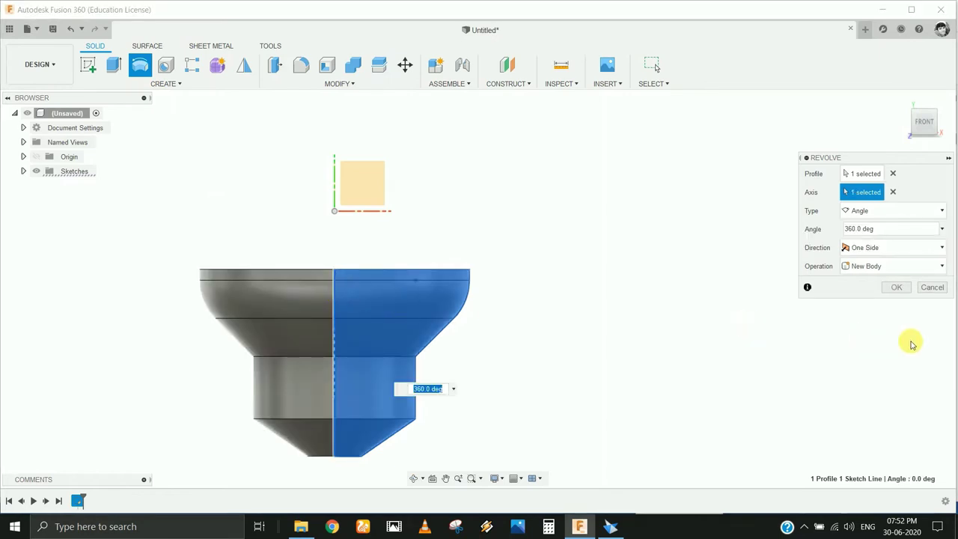
left_click(888, 272)
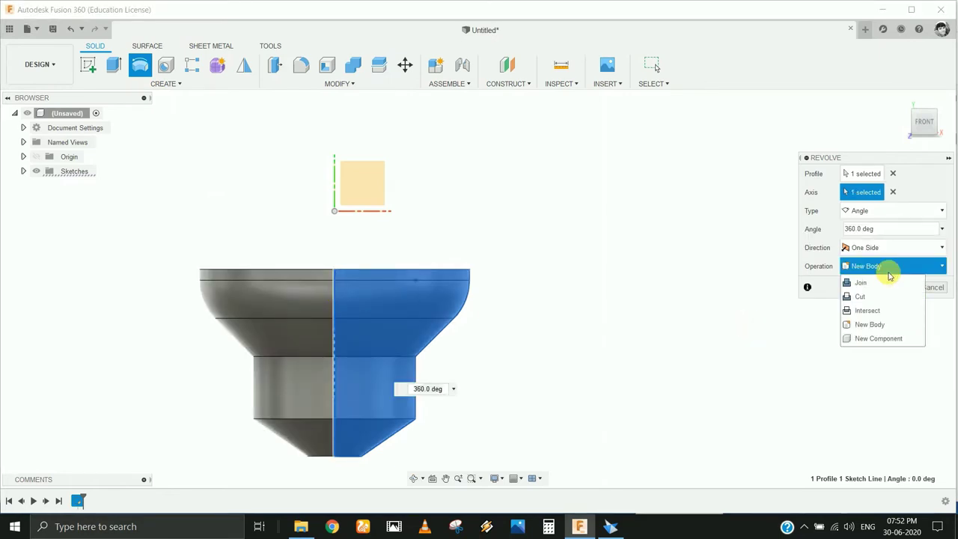
left_click(887, 341)
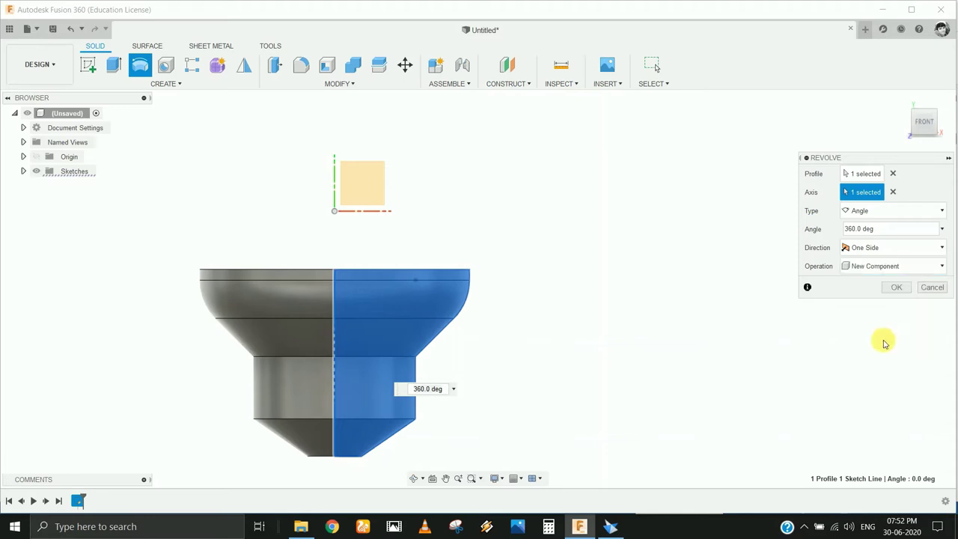
left_click(895, 288)
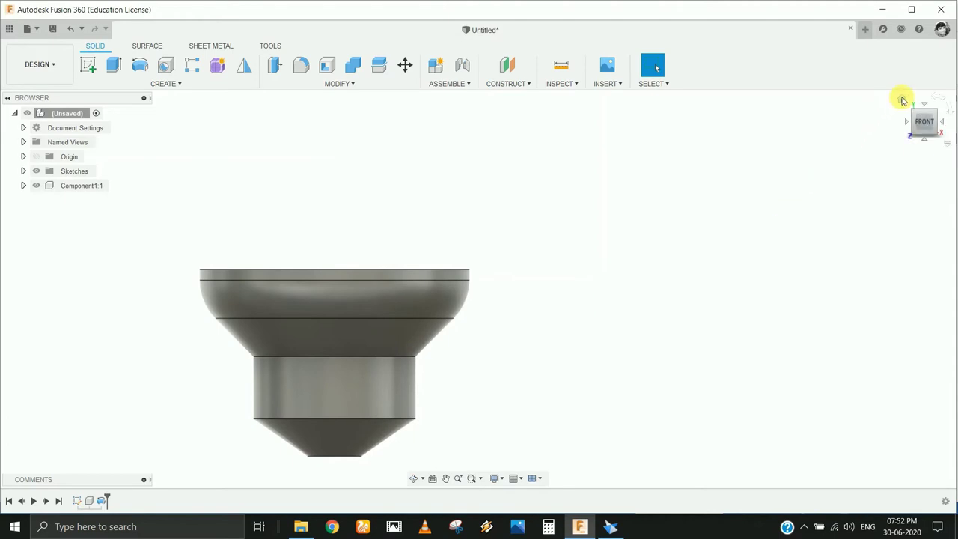
left_click(901, 99)
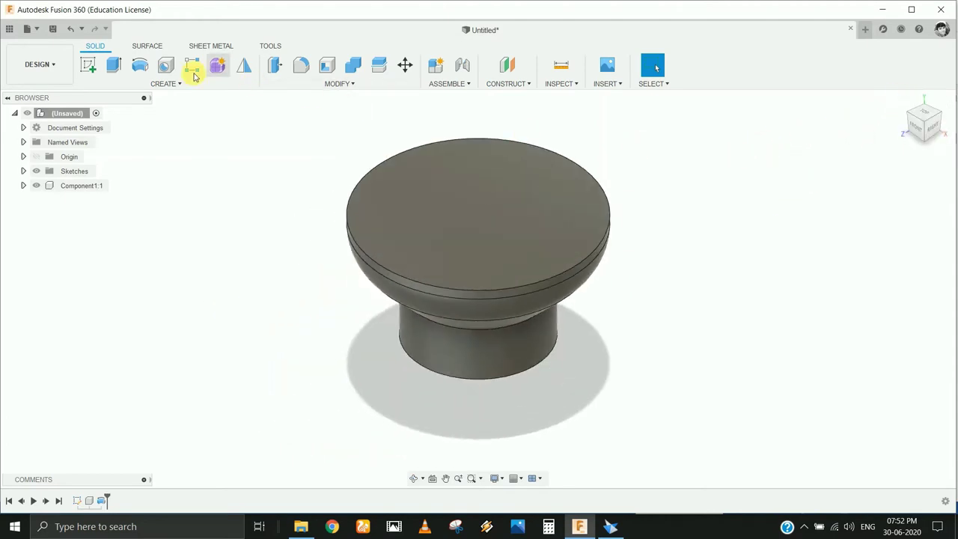
Step: Start a coil on the XZ plane centred at the origin with a 42 mm diameter
left_click(192, 85)
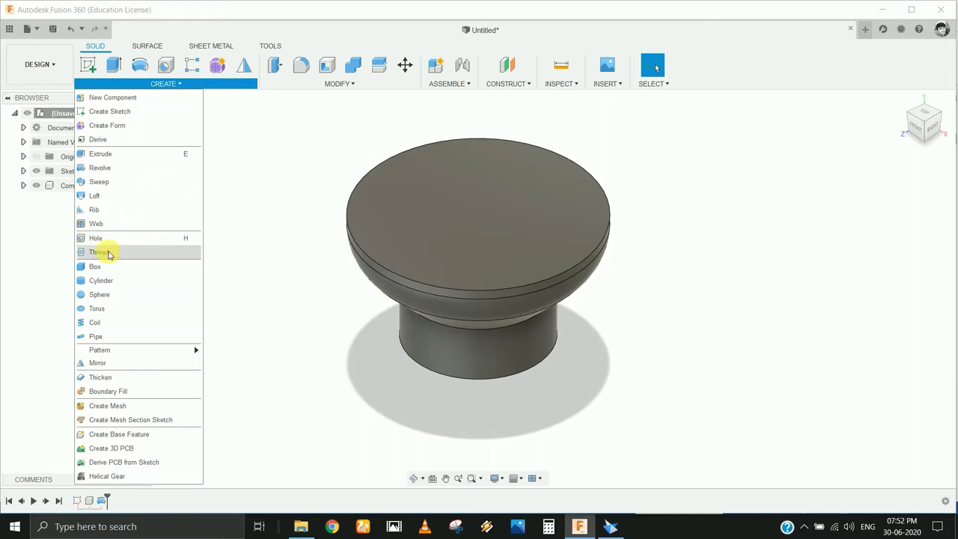
left_click(96, 321)
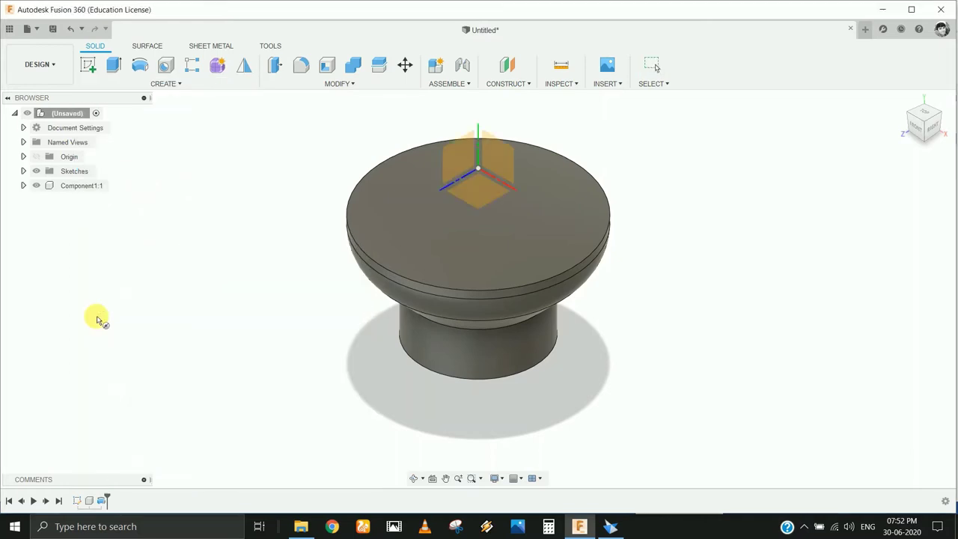
left_click(479, 184)
left_click(479, 169)
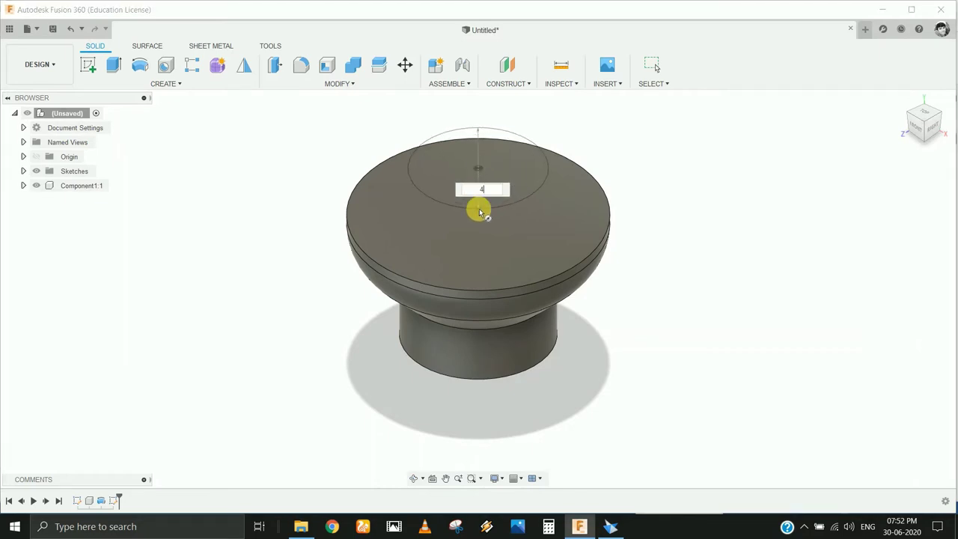
key("Tab")
key("Tab")
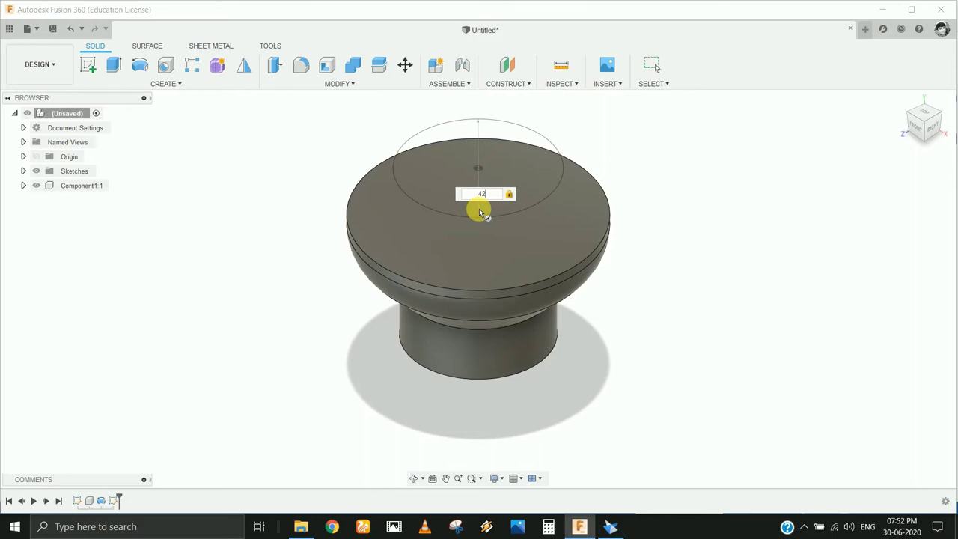
key("Return")
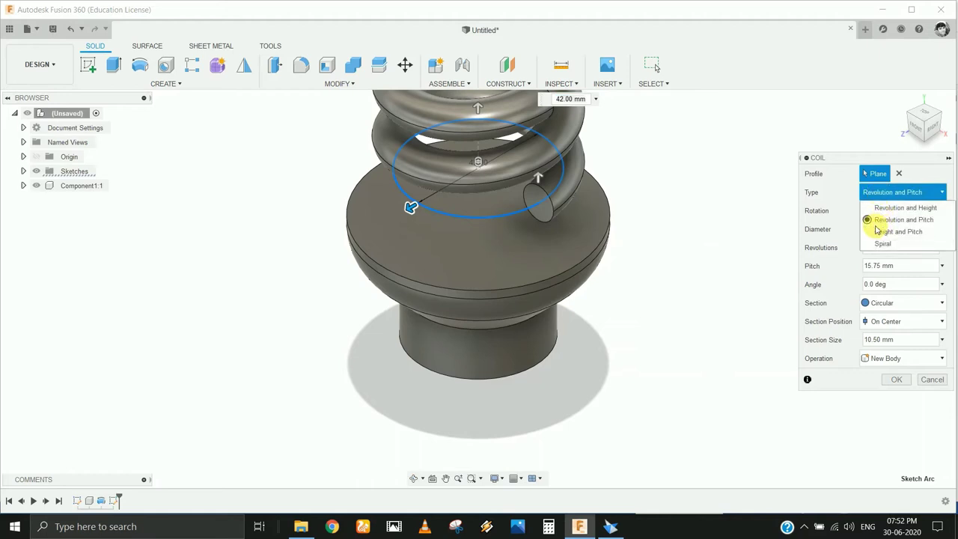
Step: Set the coil to 1.5 revolutions, 25.40 mm pitch and 12 mm section, as a New Component
left_click(888, 219)
type("1.5")
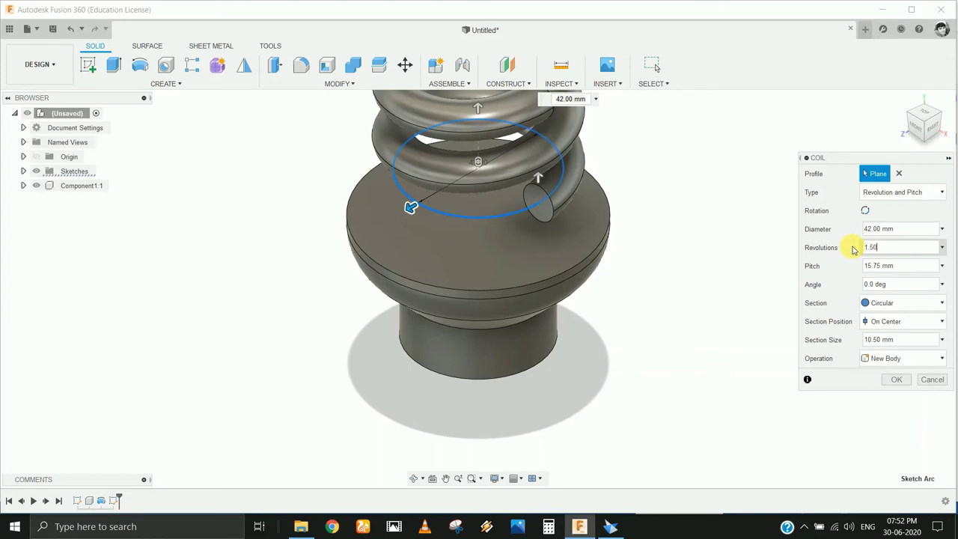
left_click_drag(905, 265, 850, 268)
type("25")
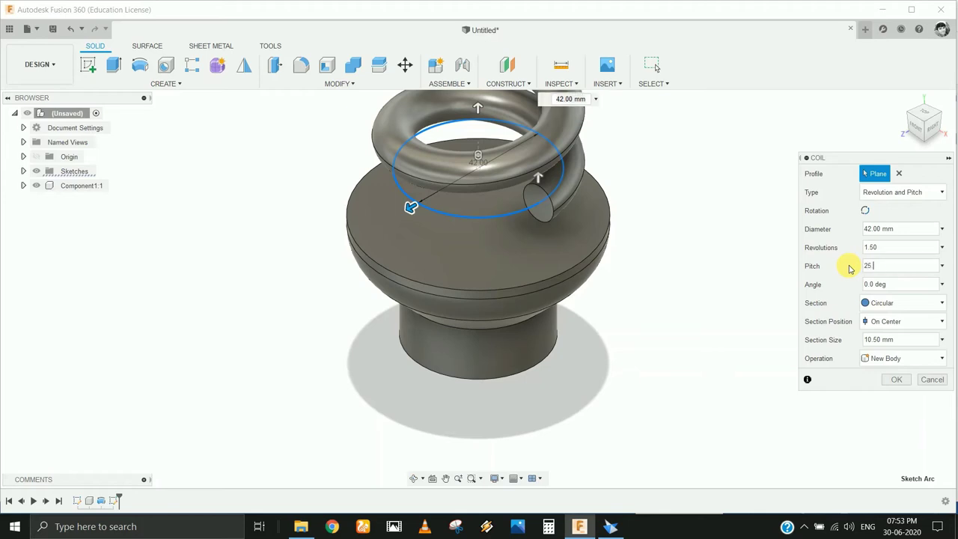
type(".40")
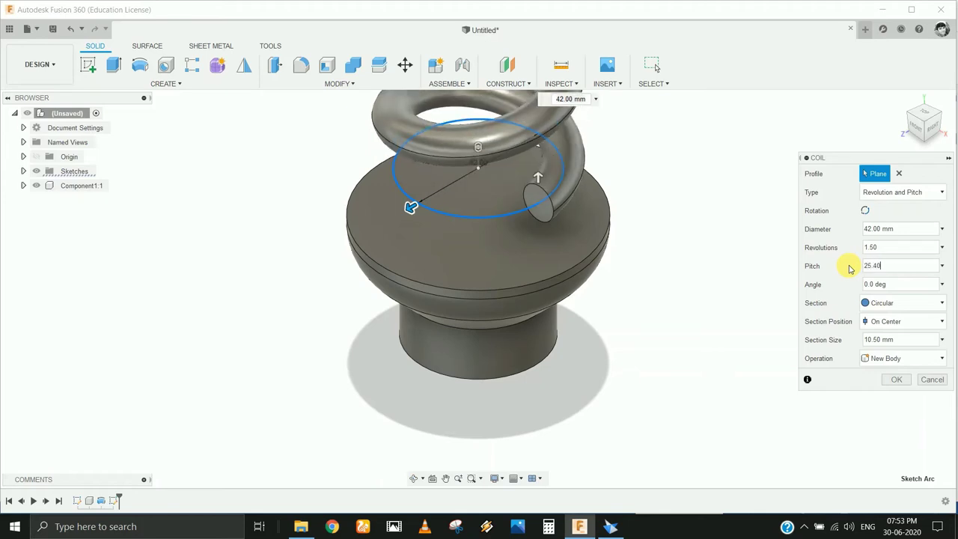
left_click_drag(908, 342, 843, 339)
type("12")
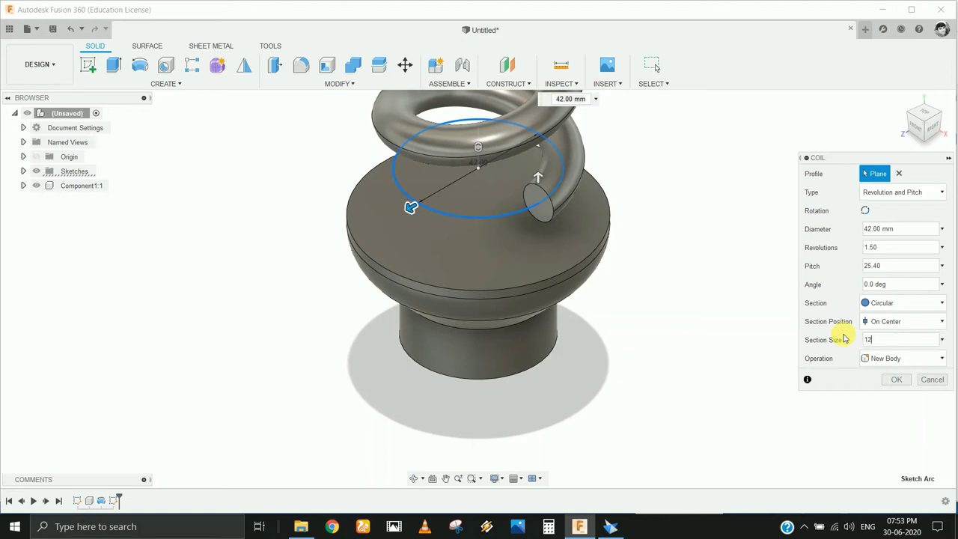
left_click(905, 364)
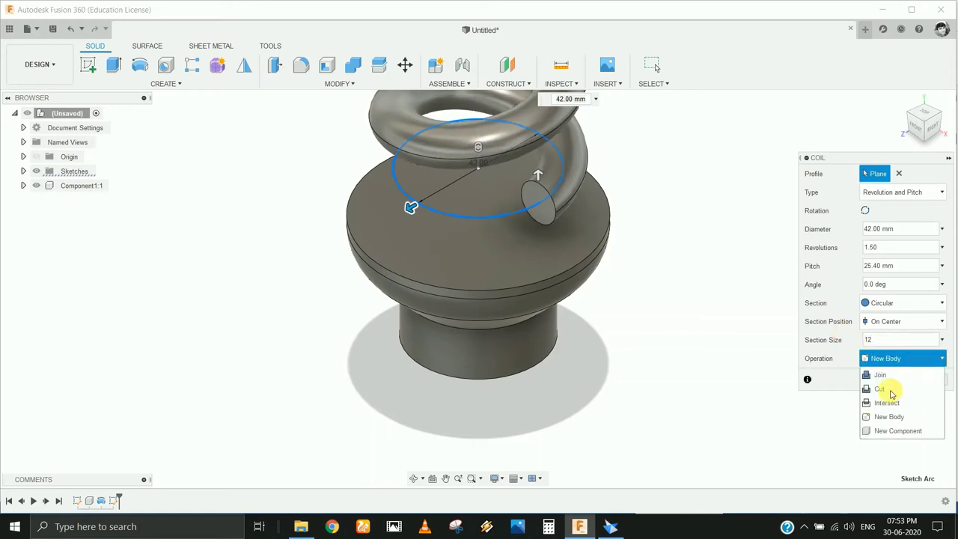
left_click(886, 433)
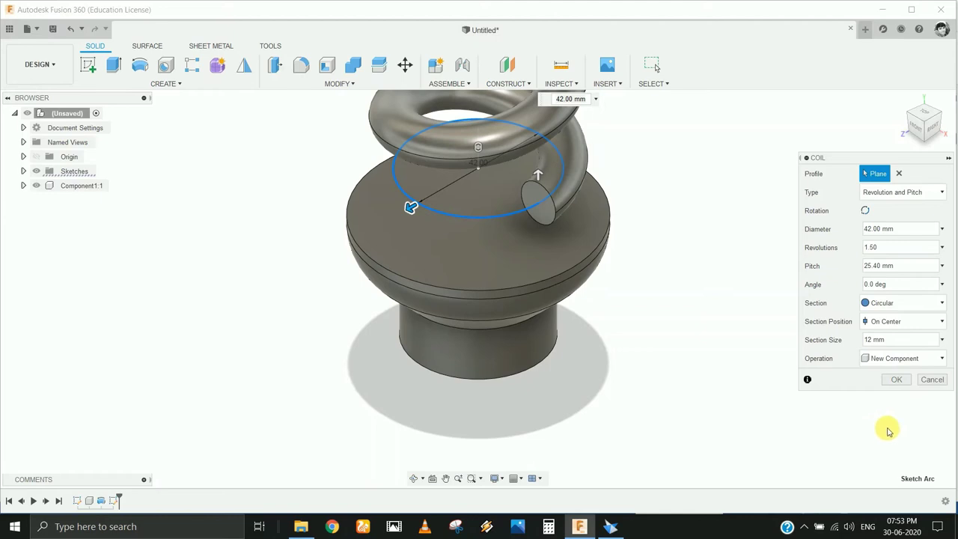
left_click(897, 381)
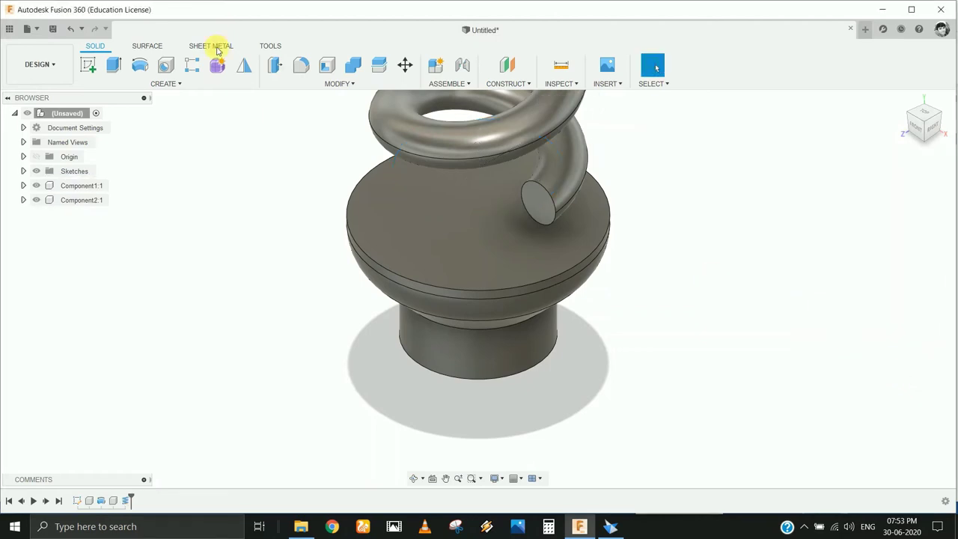
Step: Start a second coil on the XZ plane at the origin with 42 mm diameter
left_click(178, 83)
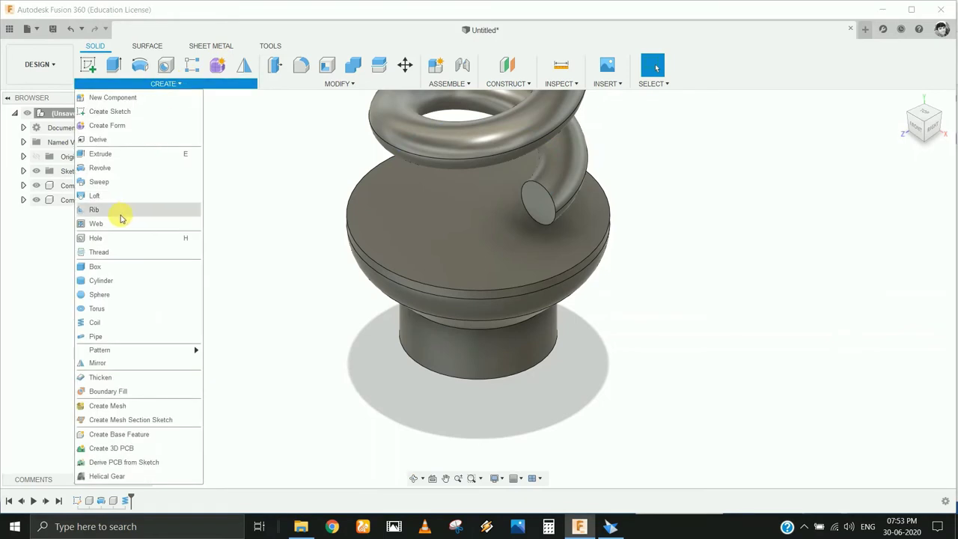
left_click(110, 321)
left_click(481, 192)
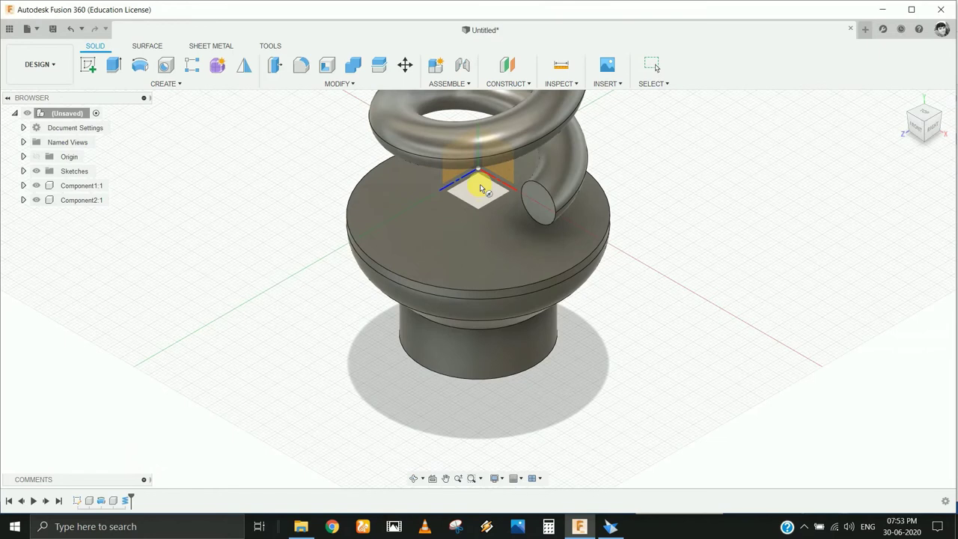
left_click(478, 171)
type("42")
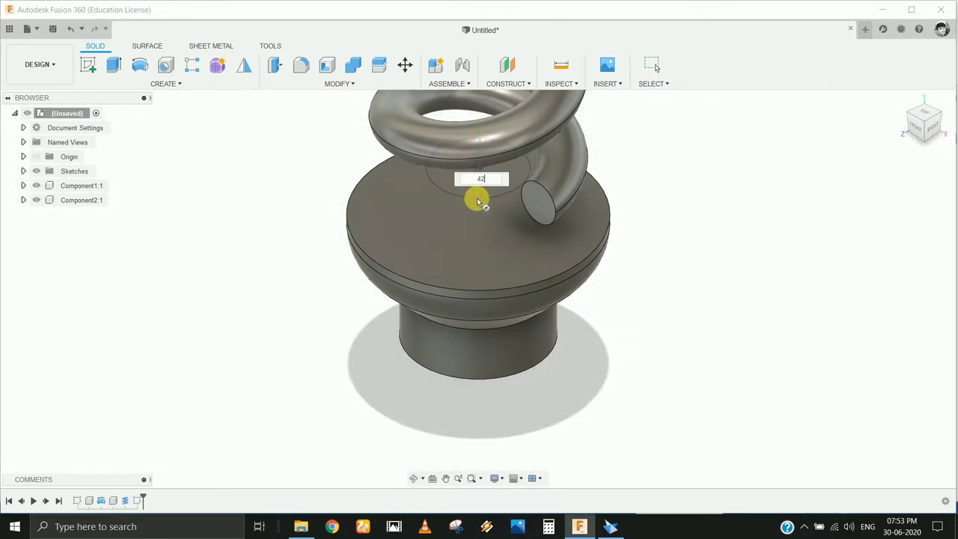
key("Return")
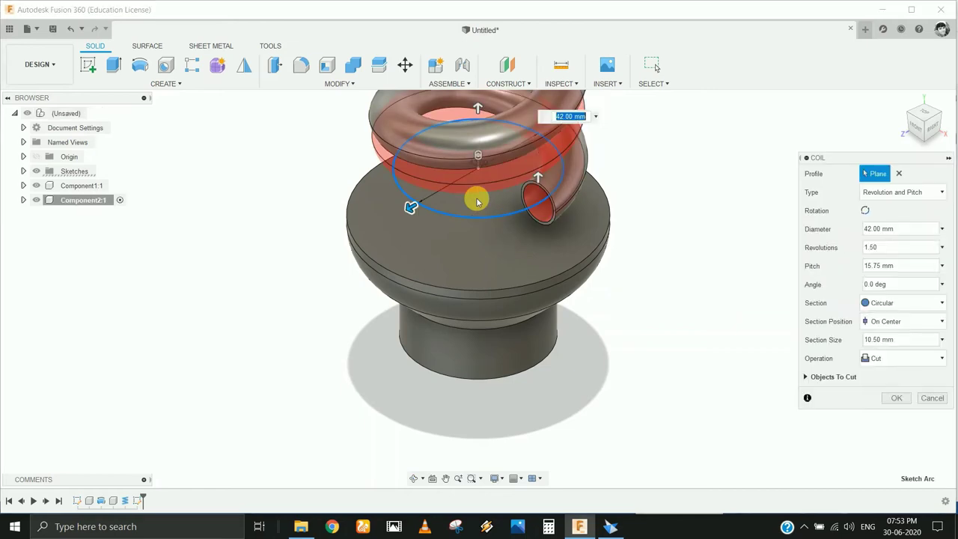
Step: Give the second coil 2 revolutions, 25.40 mm pitch, 12 mm section, as a New Component
left_click(880, 250)
type("2")
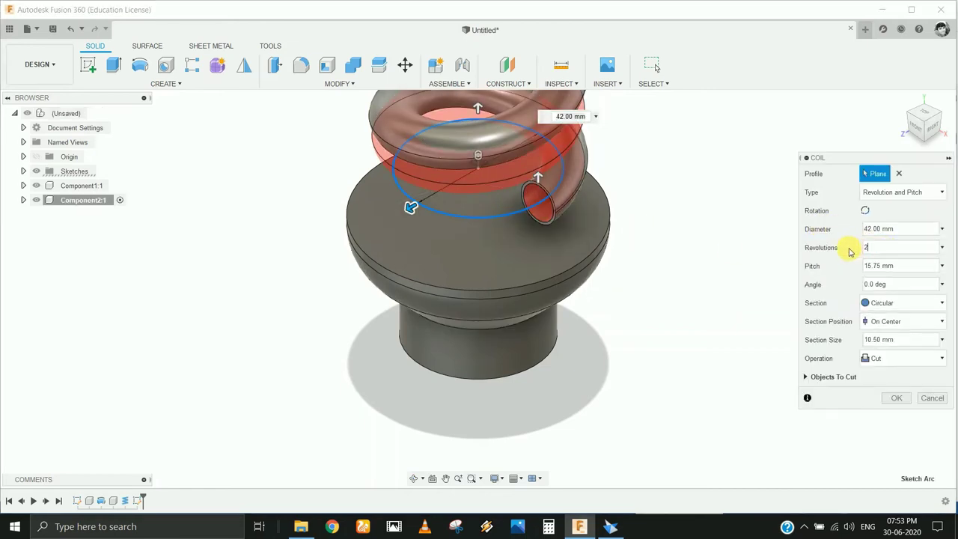
left_click(898, 266)
type("25.4")
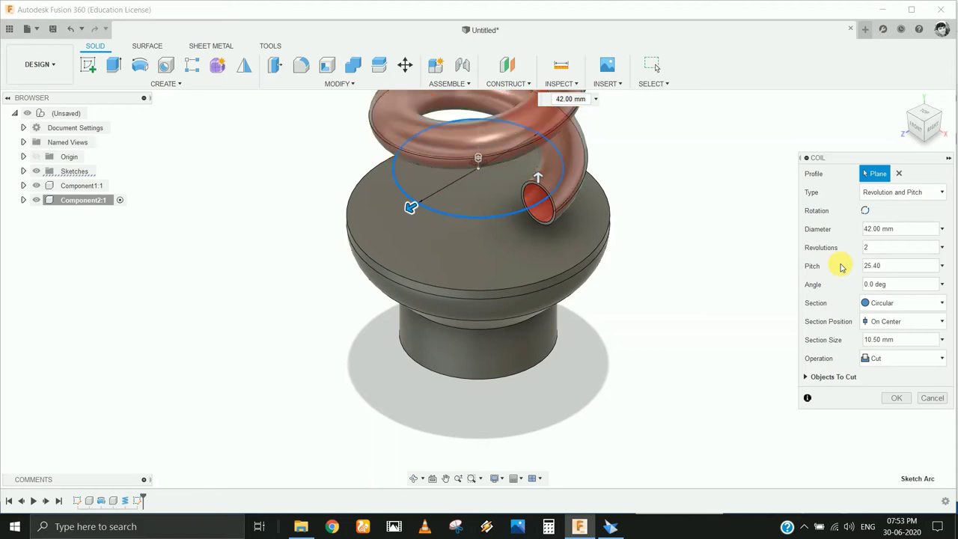
left_click(895, 341)
type("12")
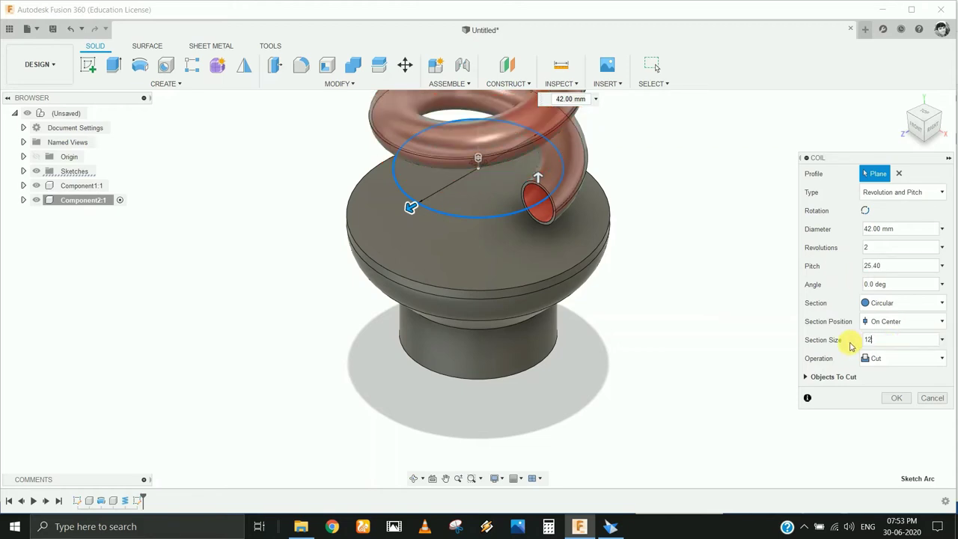
left_click(893, 358)
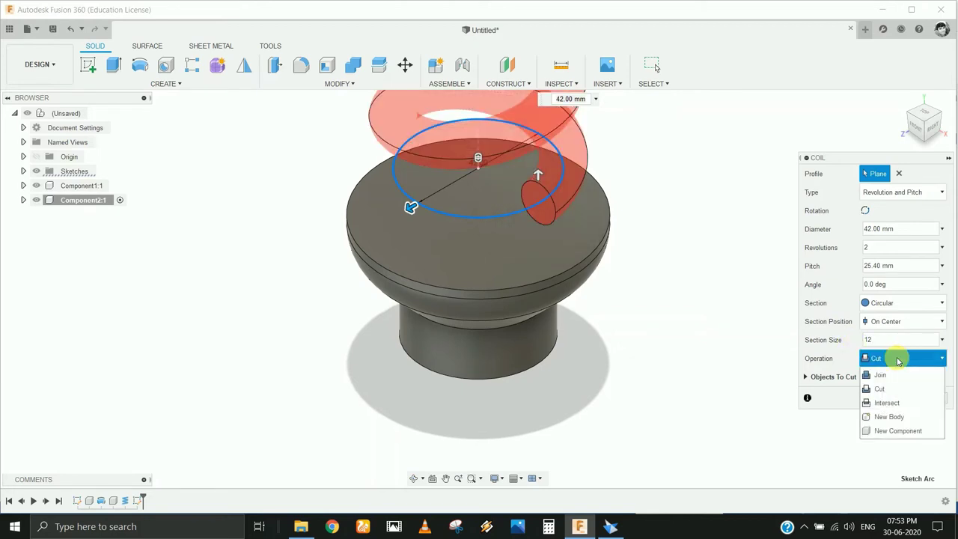
left_click(890, 431)
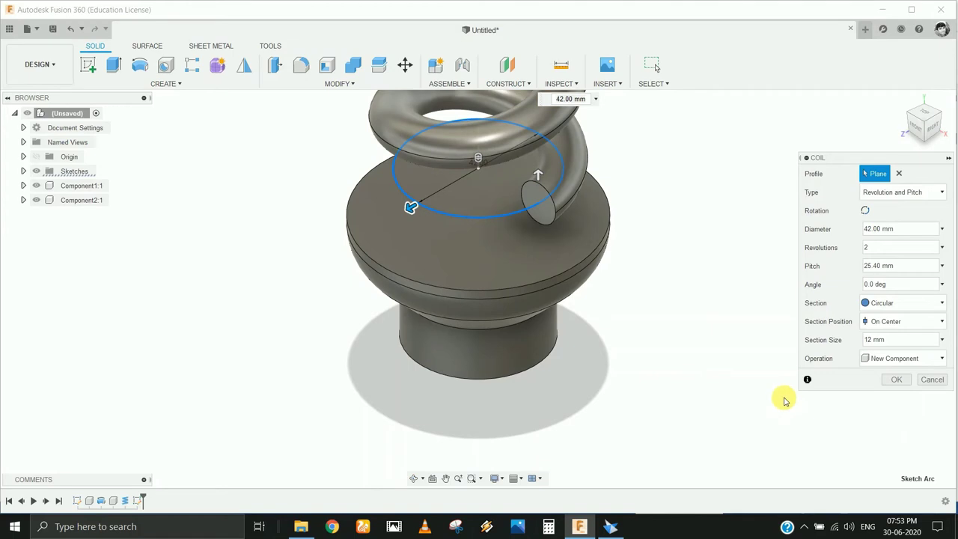
key("F6")
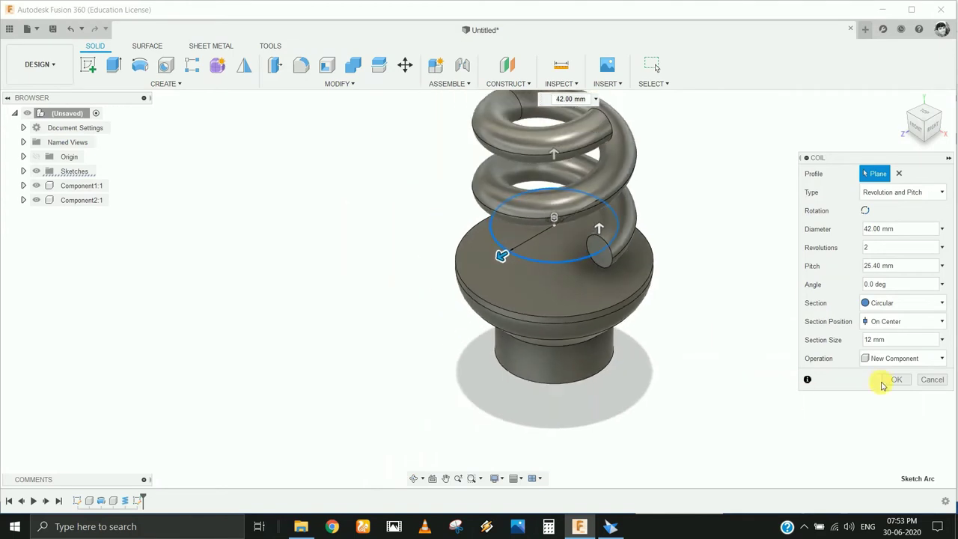
left_click(880, 363)
Step: Confirm the second coil
left_click(877, 416)
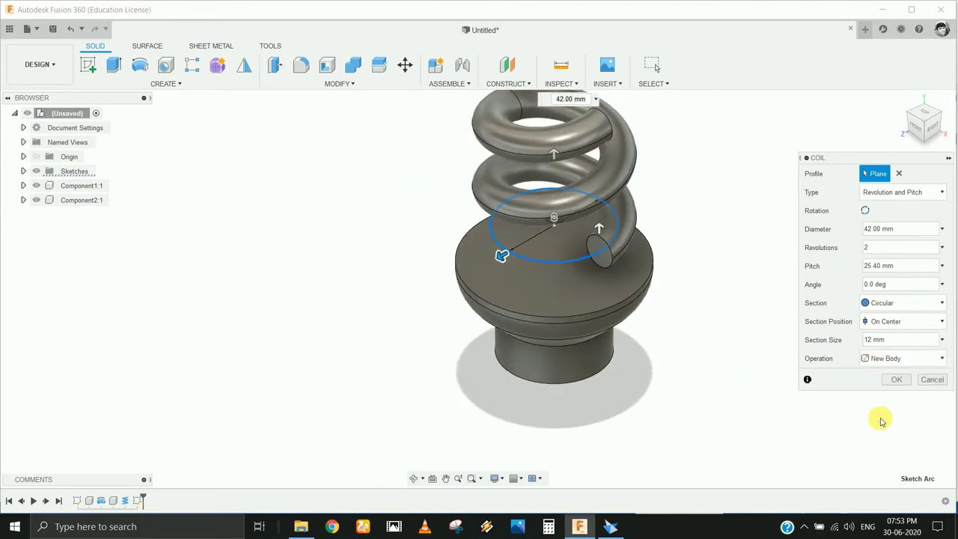
left_click(891, 381)
scroll(334, 299, "down", 2)
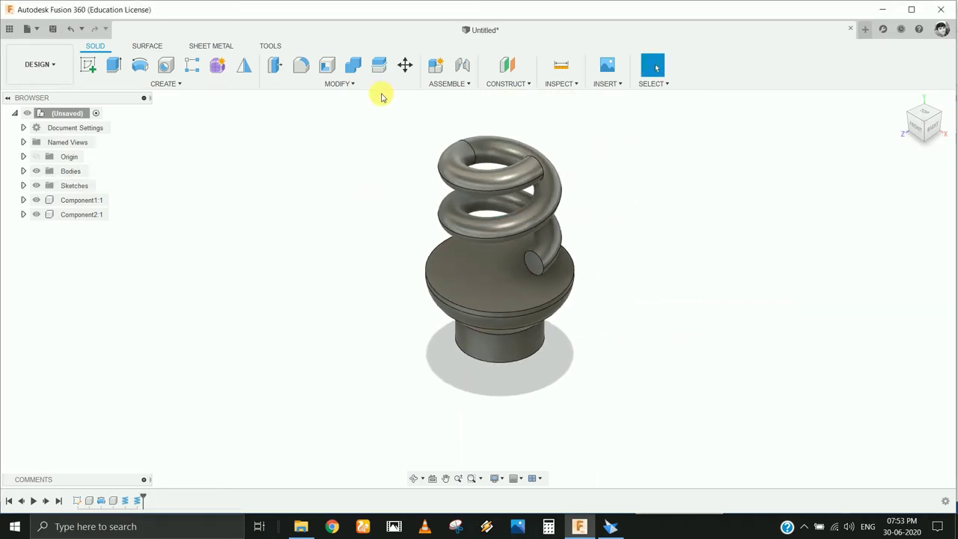
Step: Set up a Move/Copy rotation using the vertical Y axis as the rotation axis
left_click(404, 65)
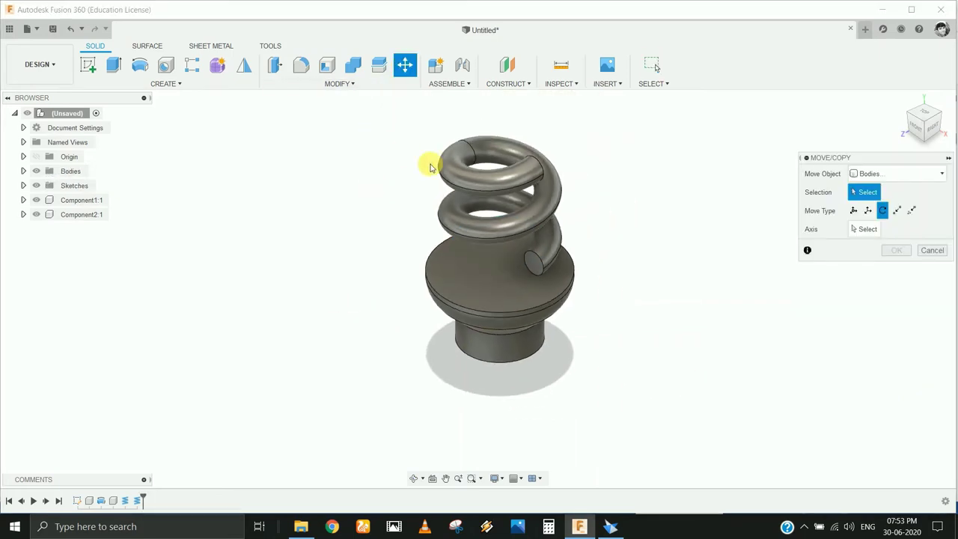
left_click(466, 179)
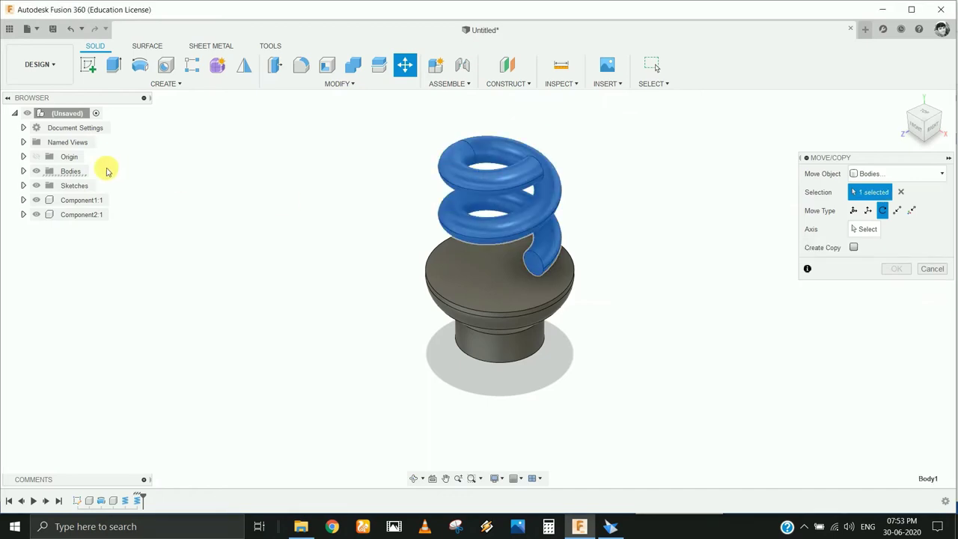
left_click(36, 157)
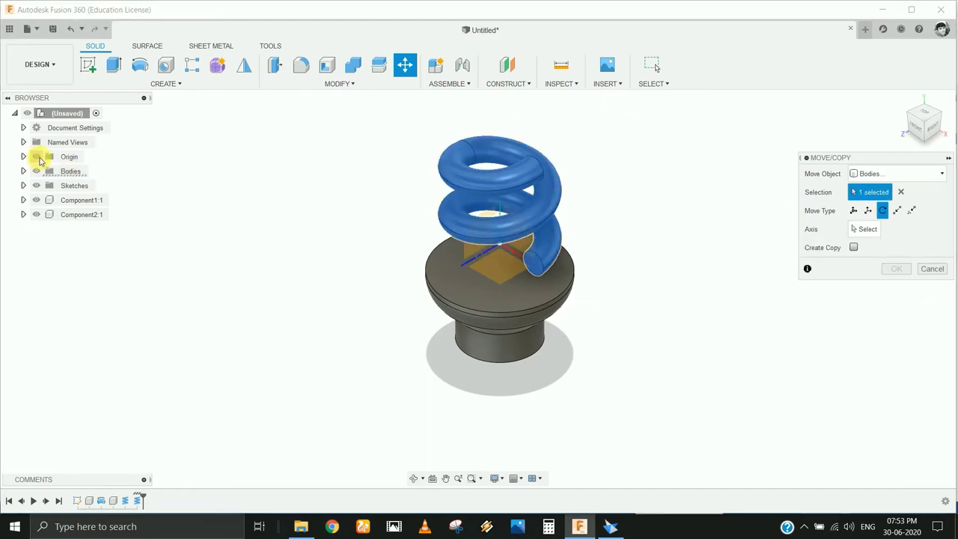
left_click(499, 207)
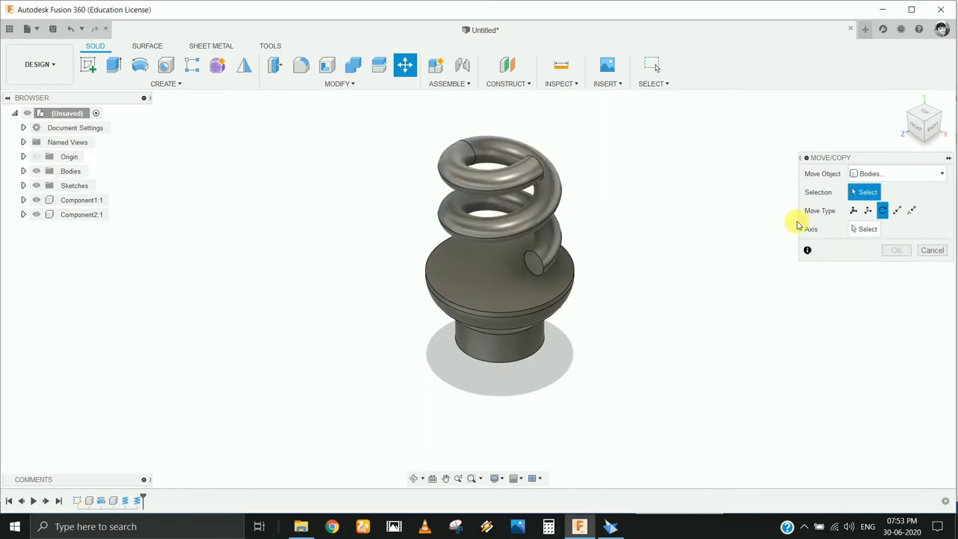
left_click(864, 229)
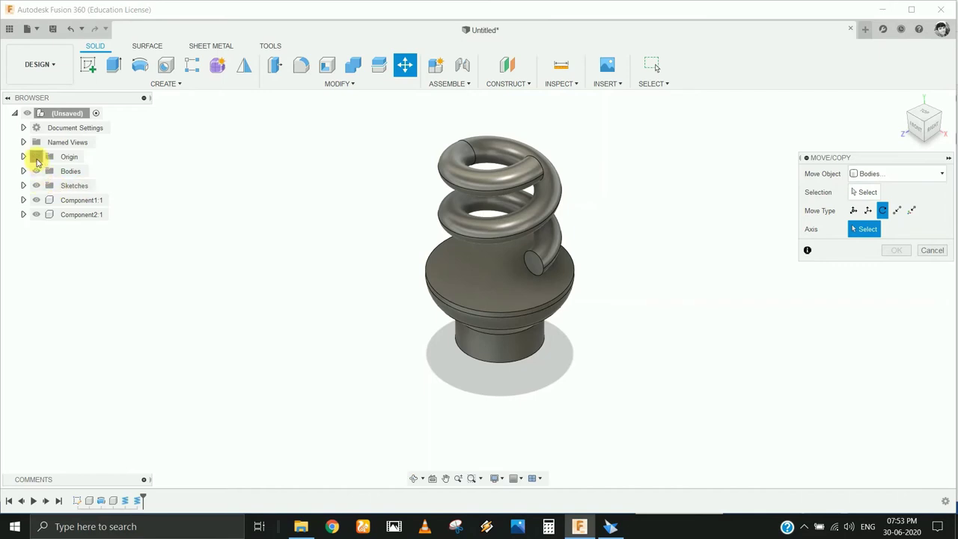
left_click(37, 157)
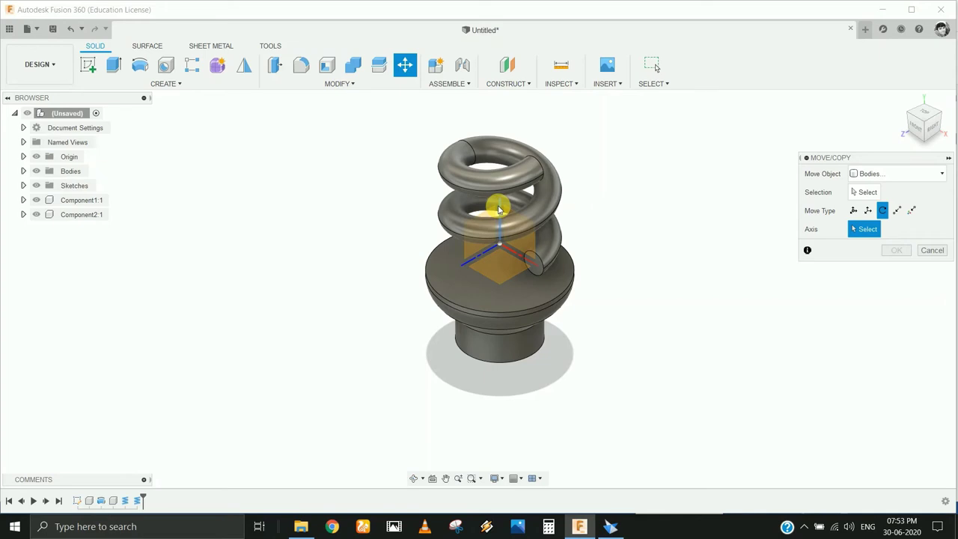
left_click(498, 210)
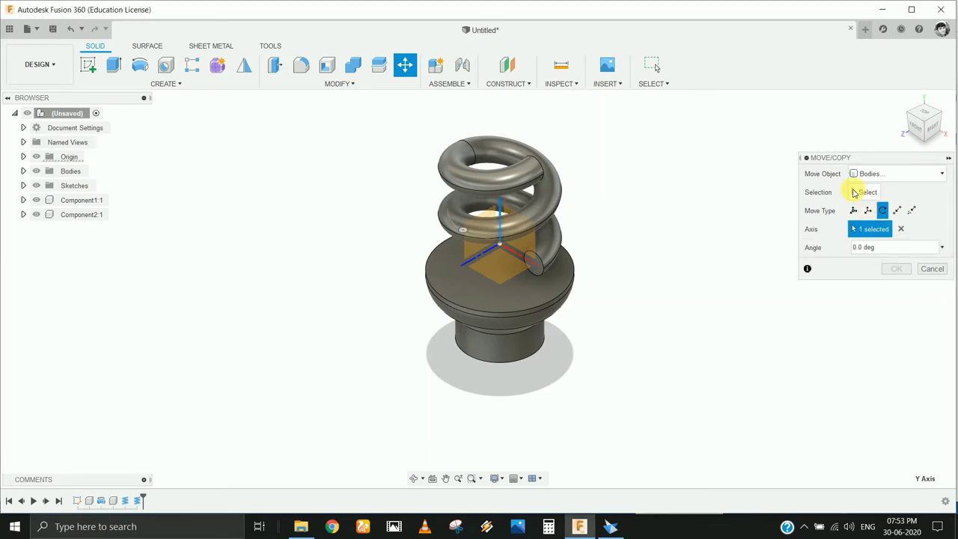
Step: Rotate the new coil body 180° about the Y axis and confirm
left_click(854, 193)
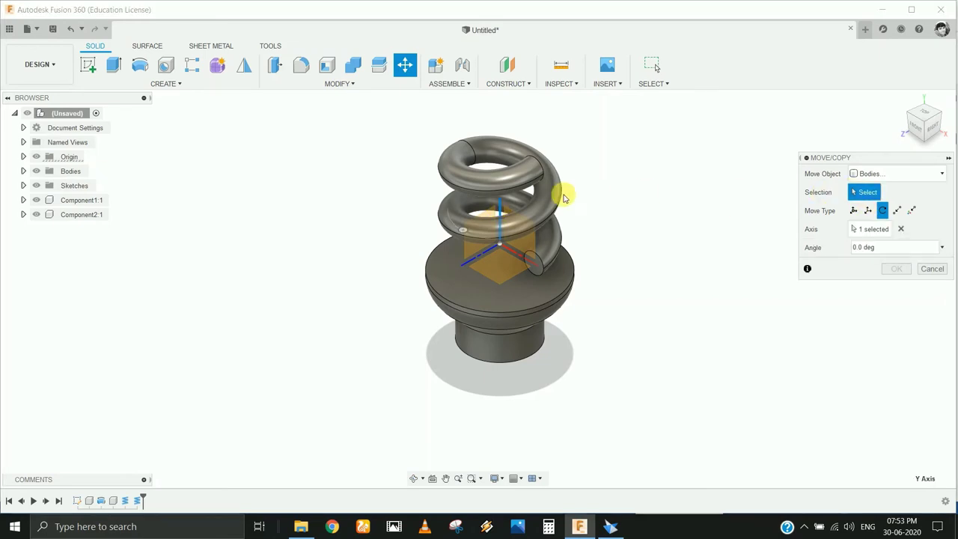
left_click(520, 176)
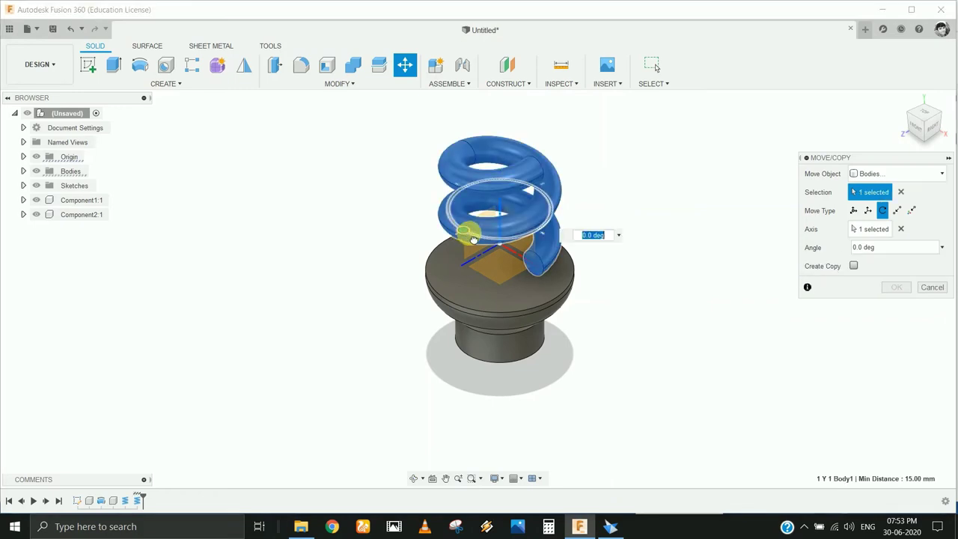
left_click_drag(473, 238, 558, 221)
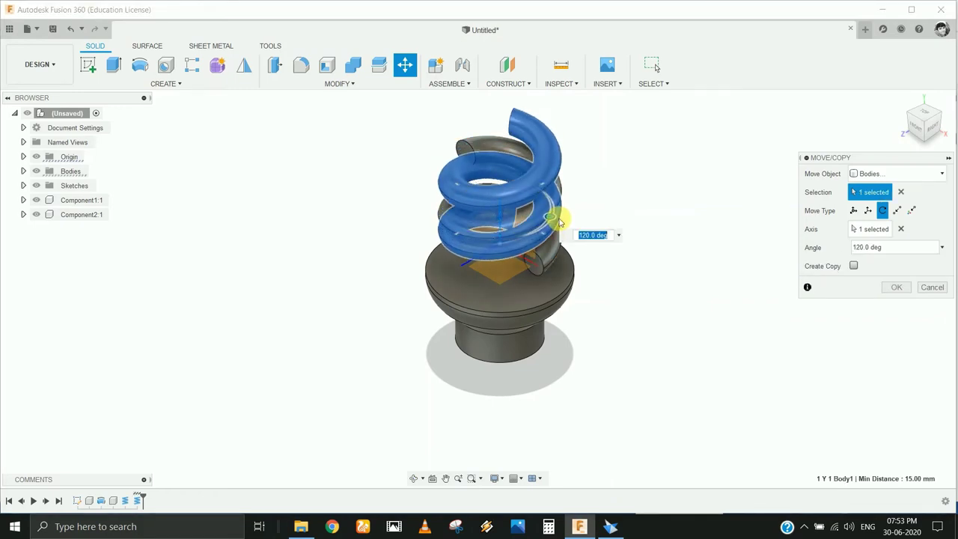
type("180")
key("Return")
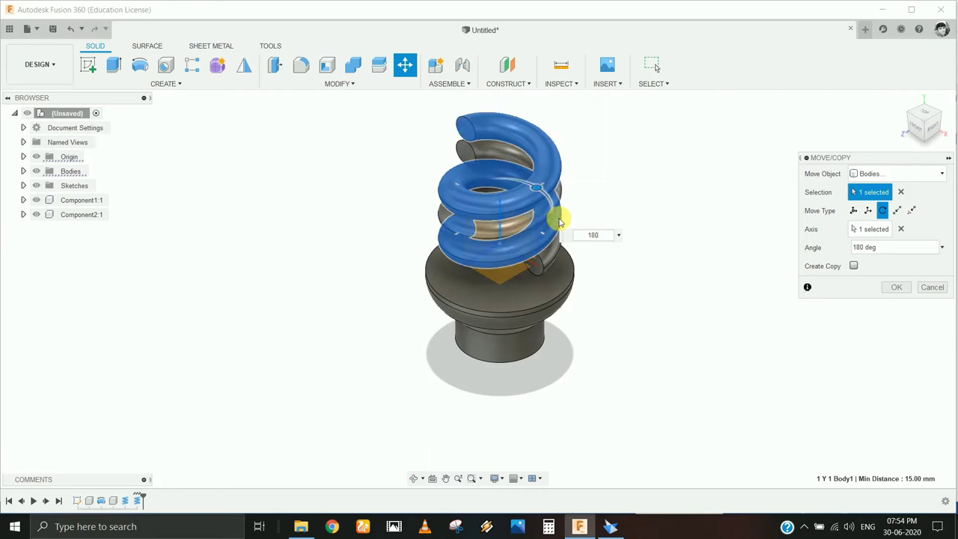
key("Return")
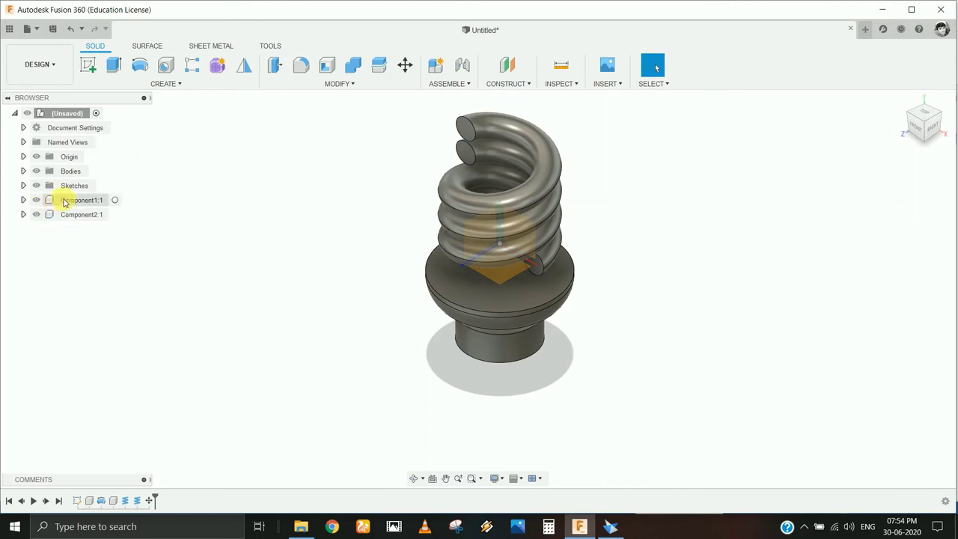
Step: Make Component3 from the rotated coil body, then unhide Component2's coil
left_click(37, 199)
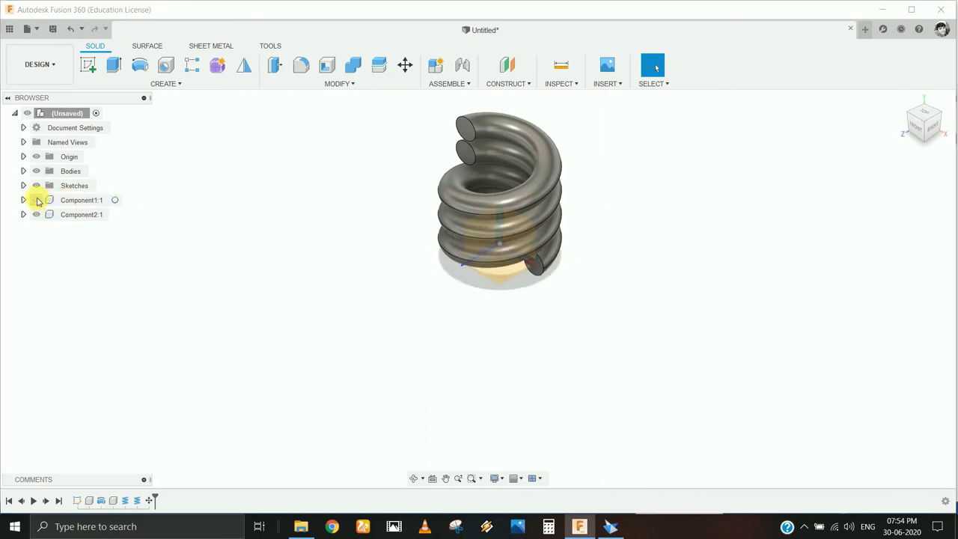
left_click(37, 200)
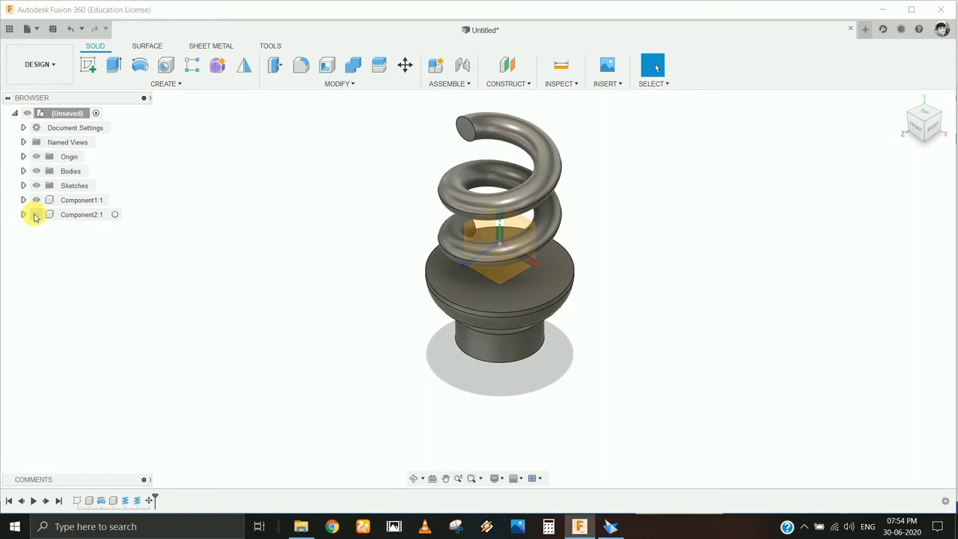
left_click(433, 68)
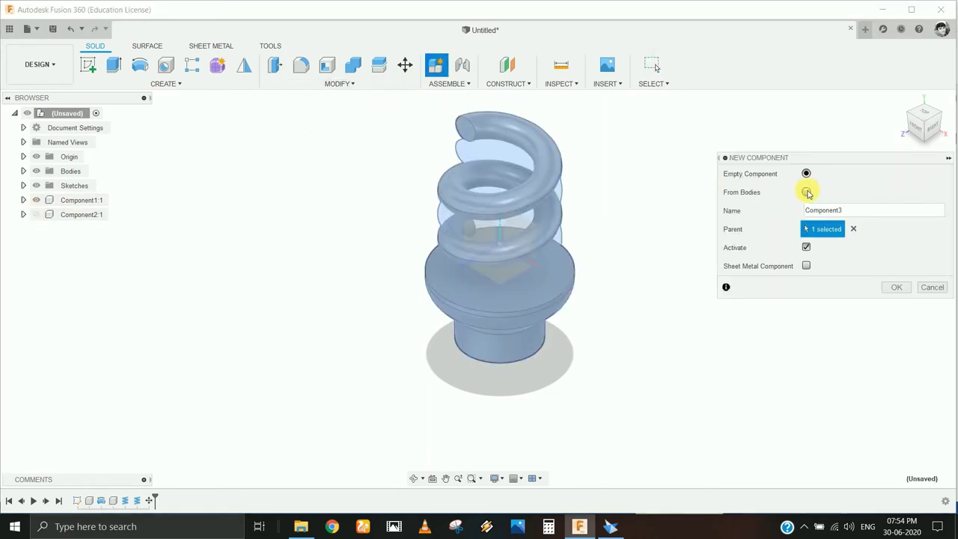
left_click(806, 192)
left_click(552, 146)
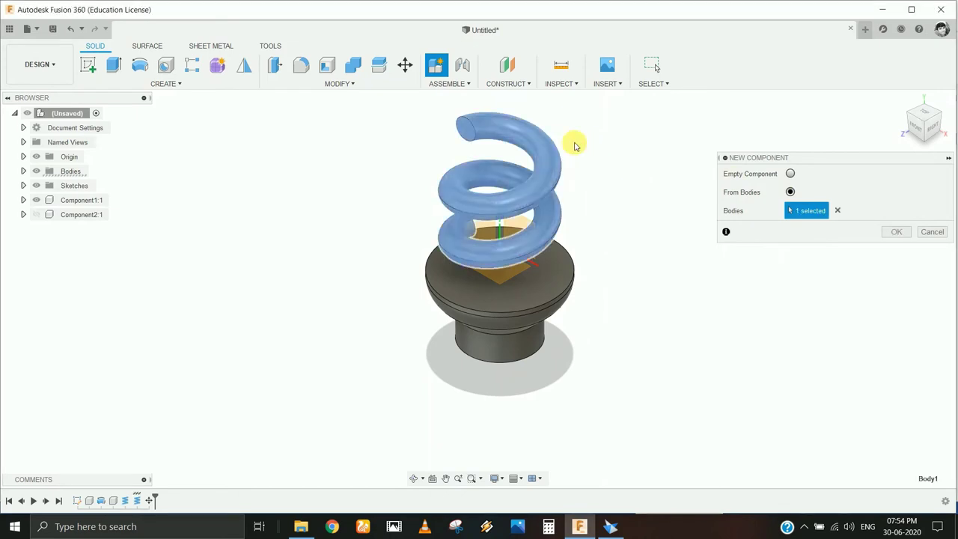
left_click(894, 231)
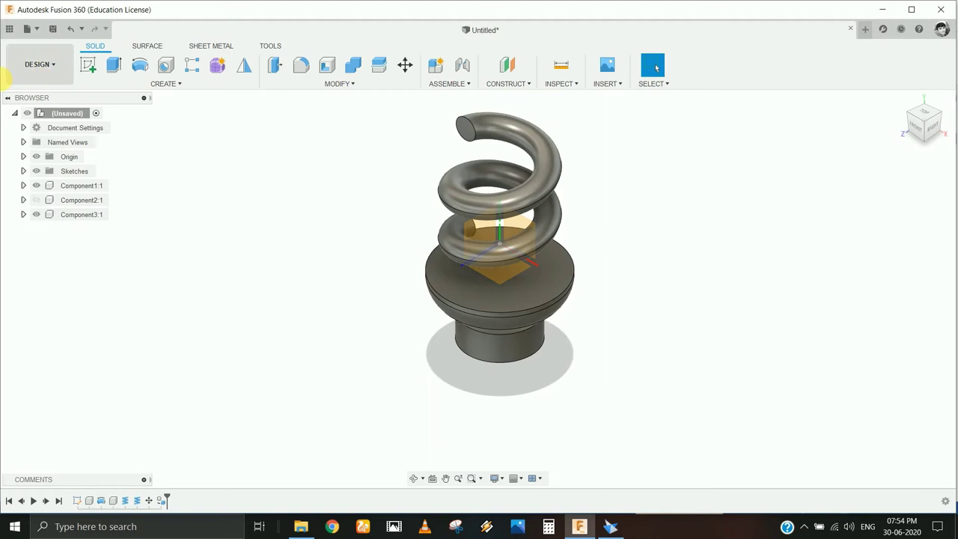
left_click(36, 200)
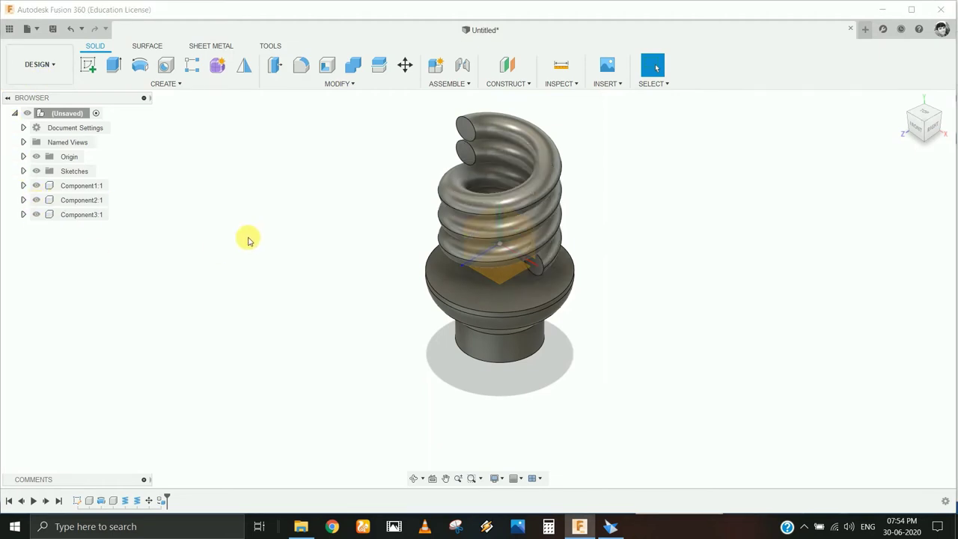
Step: From a top view, offset a new construction plane -21 mm from the YZ plane
left_click(508, 65)
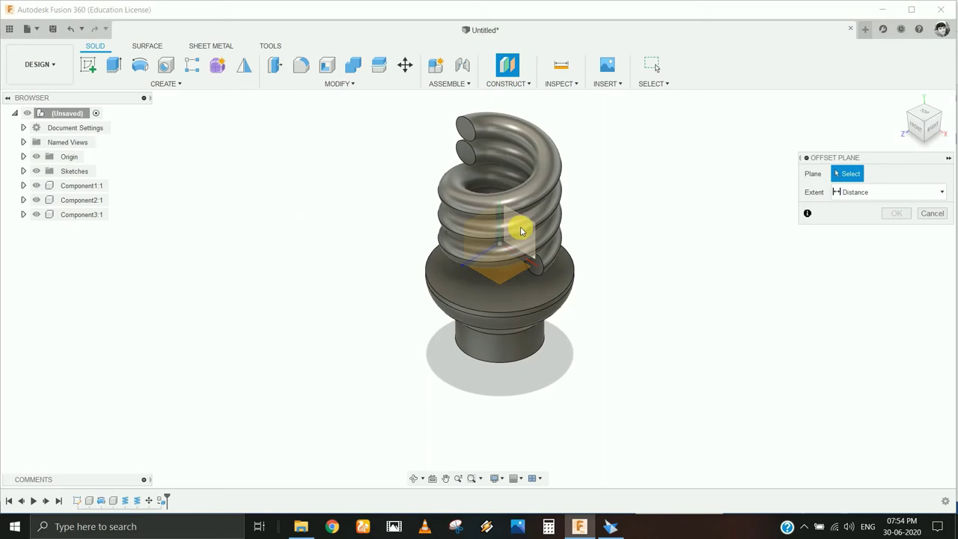
mouse_move(534, 327)
middle_mouse_down("shift")
mouse_move(626, 385)
mouse_move(614, 381)
middle_mouse_up("shift")
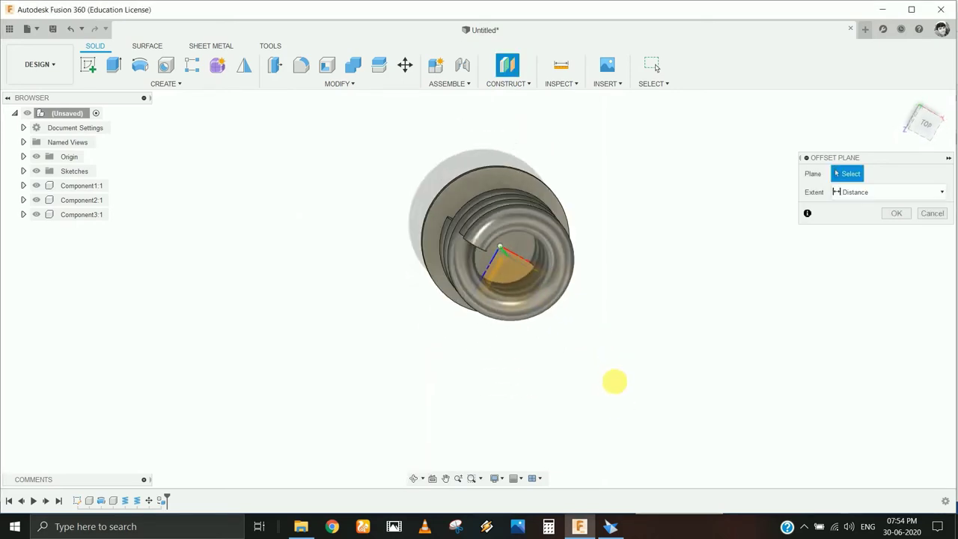
left_click(500, 277)
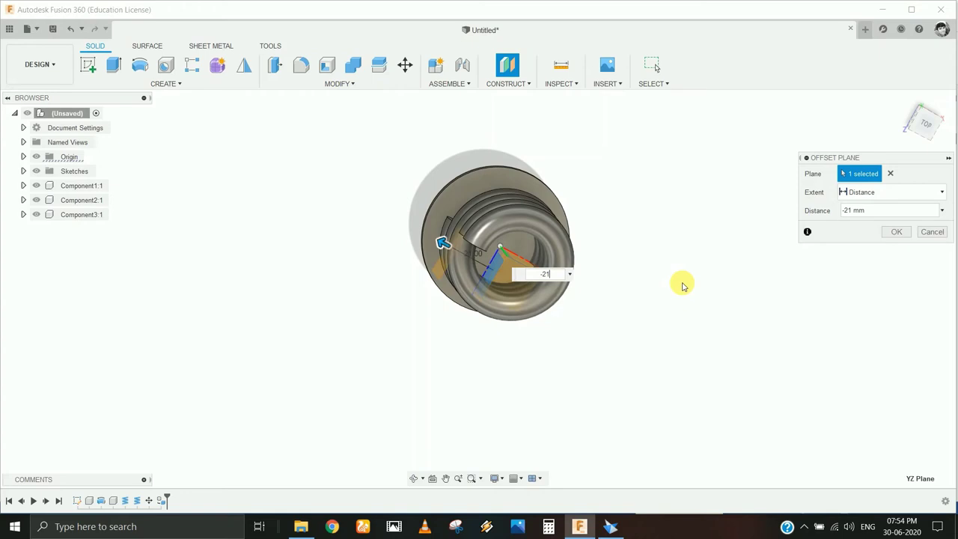
key("Return")
scroll(229, 338, "down", 1)
mouse_move(304, 355)
middle_mouse_down("shift")
mouse_move(352, 327)
mouse_move(336, 287)
mouse_move(380, 289)
mouse_move(406, 305)
middle_mouse_up("shift")
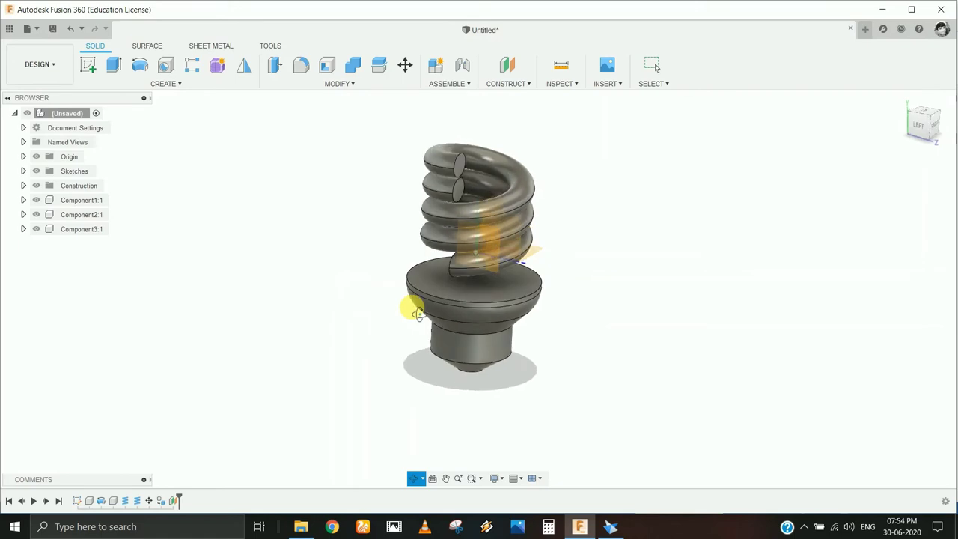
Step: Start a sketch on the offset plane and project both coil end points into it
left_click(90, 64)
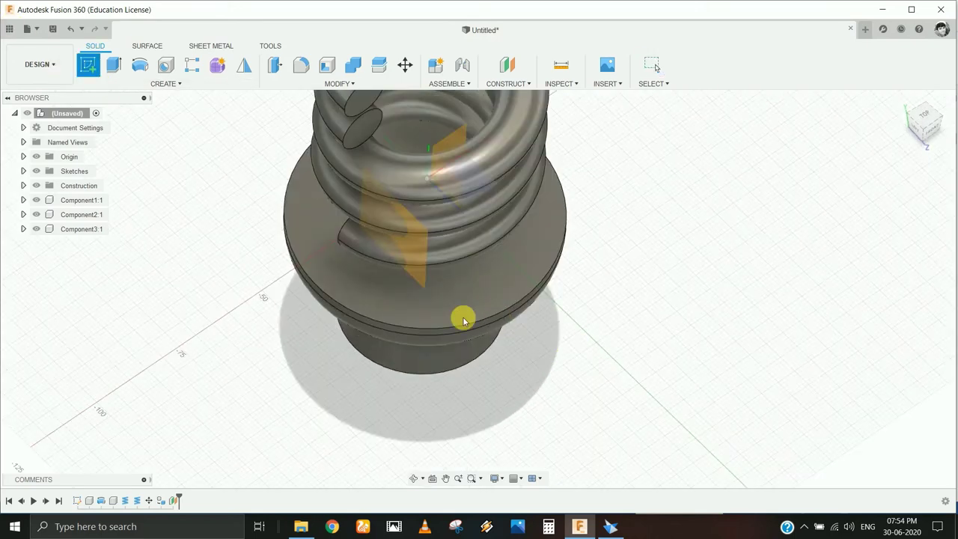
left_click(410, 272)
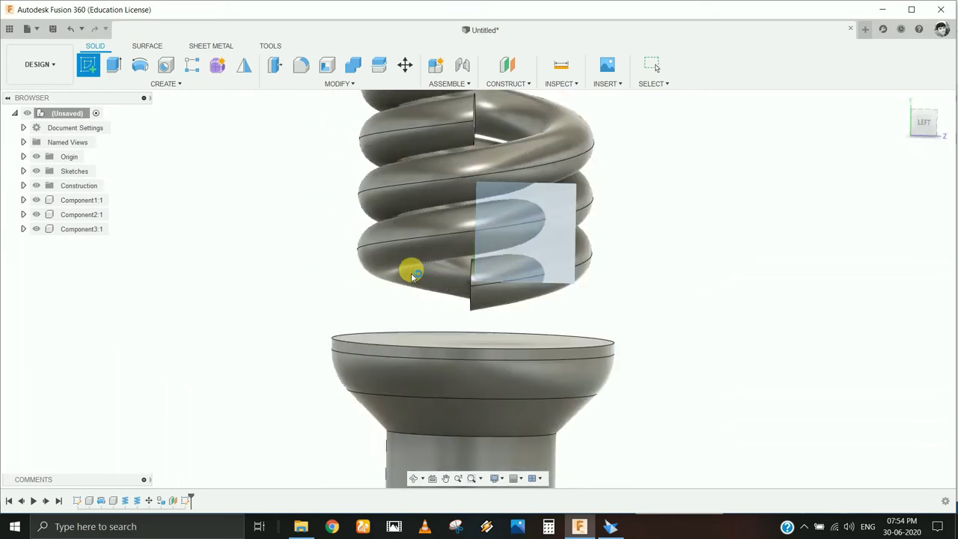
scroll(363, 128, "up", 2)
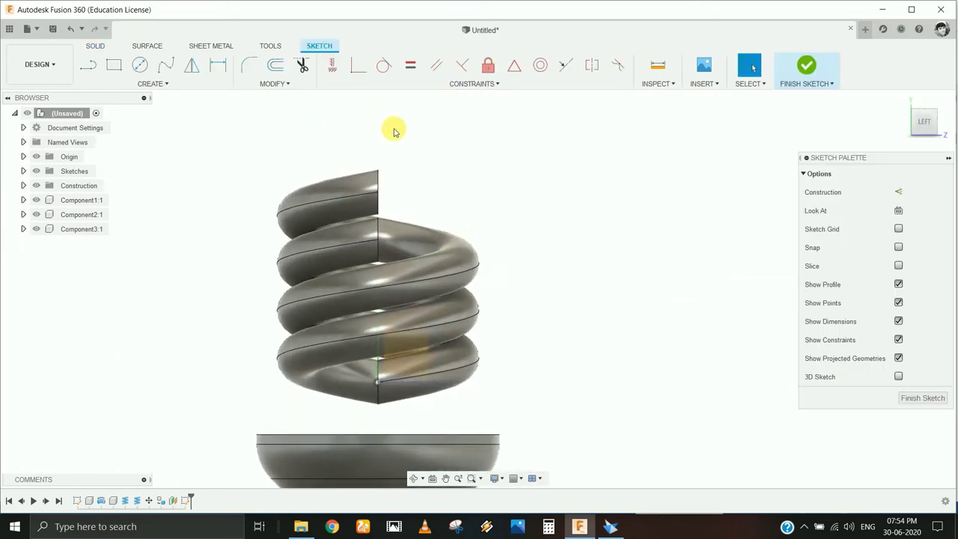
scroll(394, 132, "up", 3)
key("p")
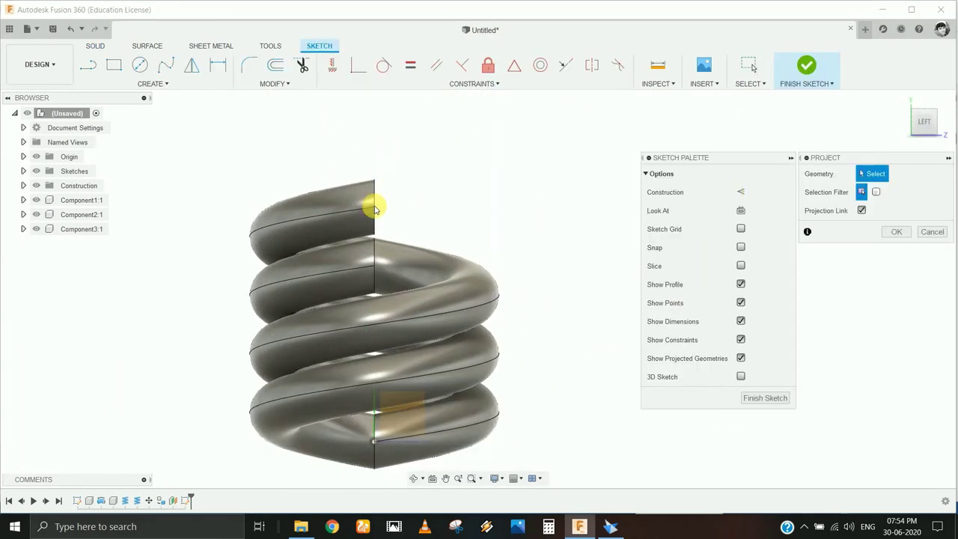
left_click(935, 232)
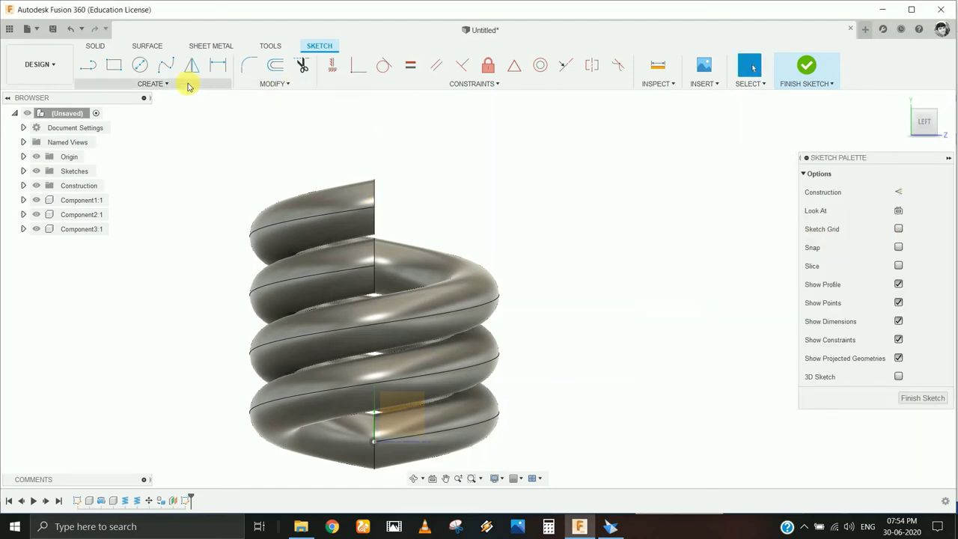
left_click(154, 83)
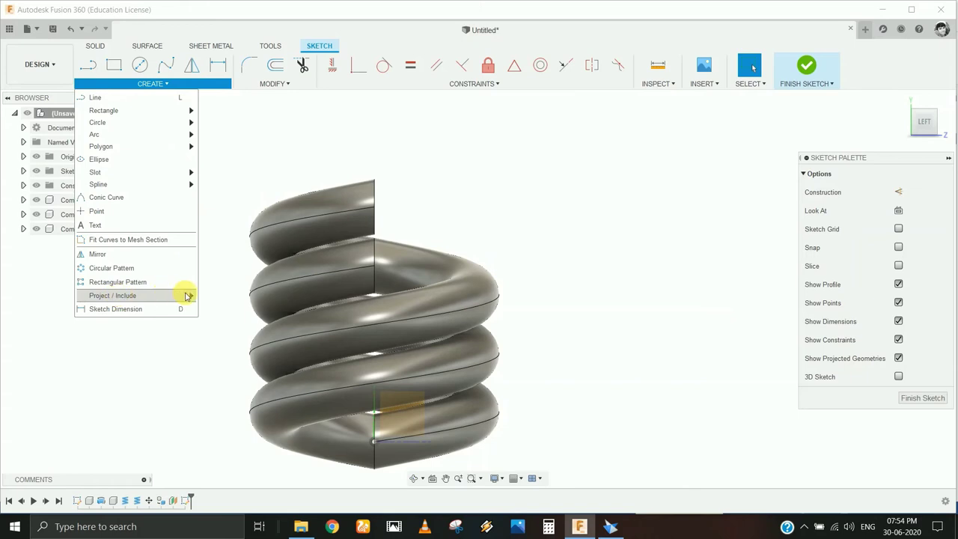
left_click(211, 297)
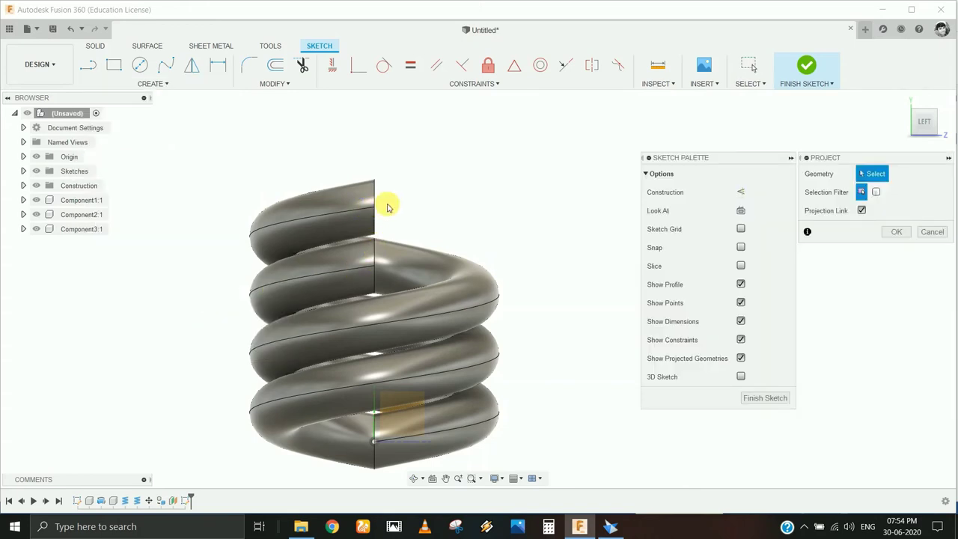
scroll(381, 204, "up", 3)
scroll(380, 205, "up", 2)
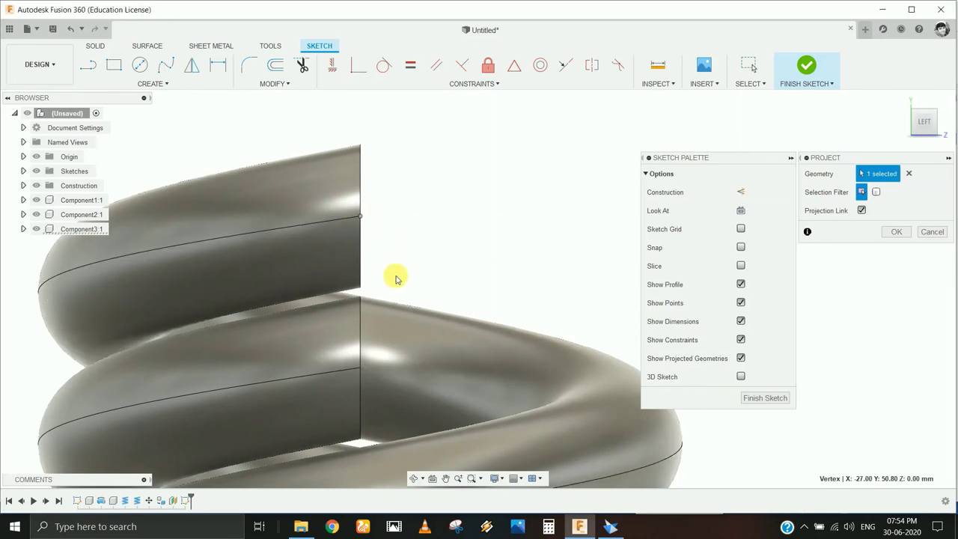
left_click(369, 362)
left_click(359, 370)
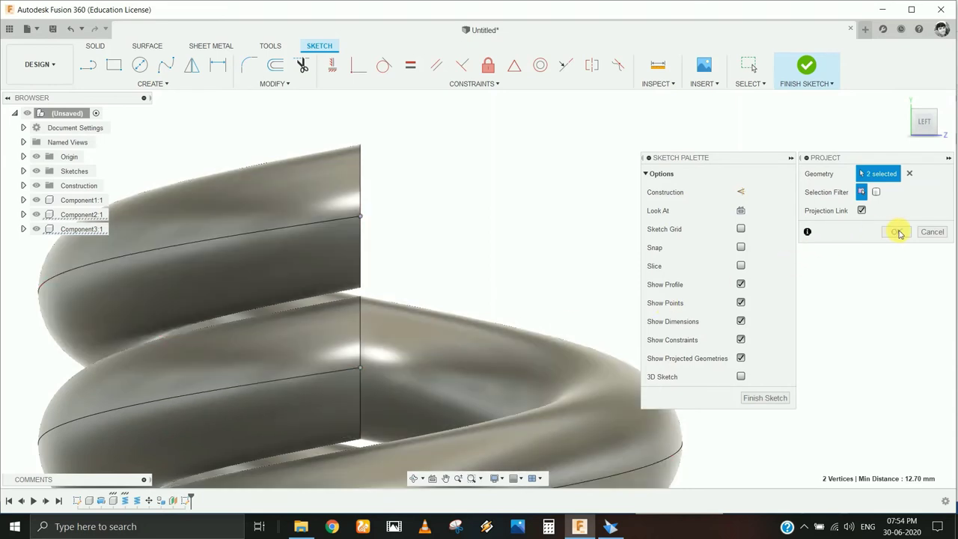
left_click(896, 232)
scroll(513, 196, "down", 3)
Step: Draw a 2-point circle between the coil end points and a vertical diameter line
left_click(156, 88)
left_click(113, 127)
left_click(238, 137)
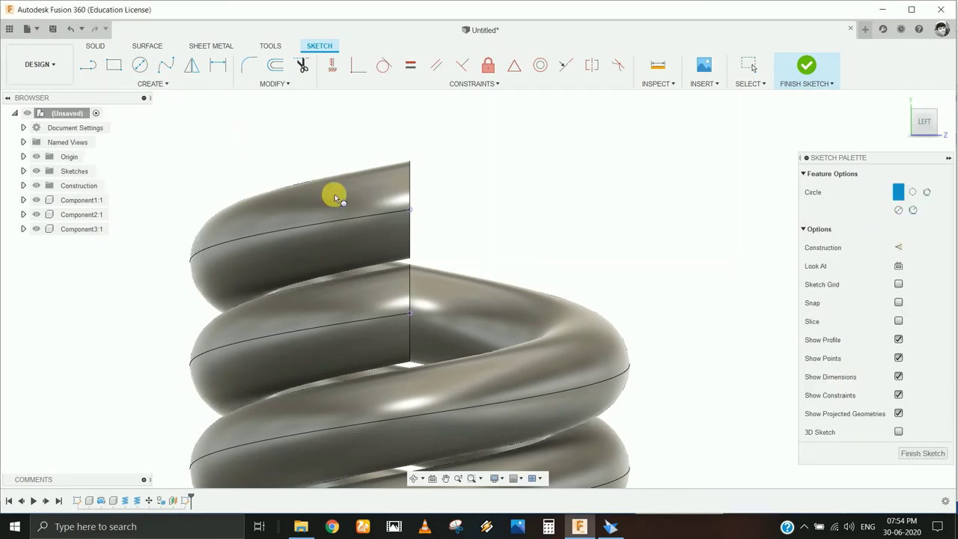
left_click(413, 212)
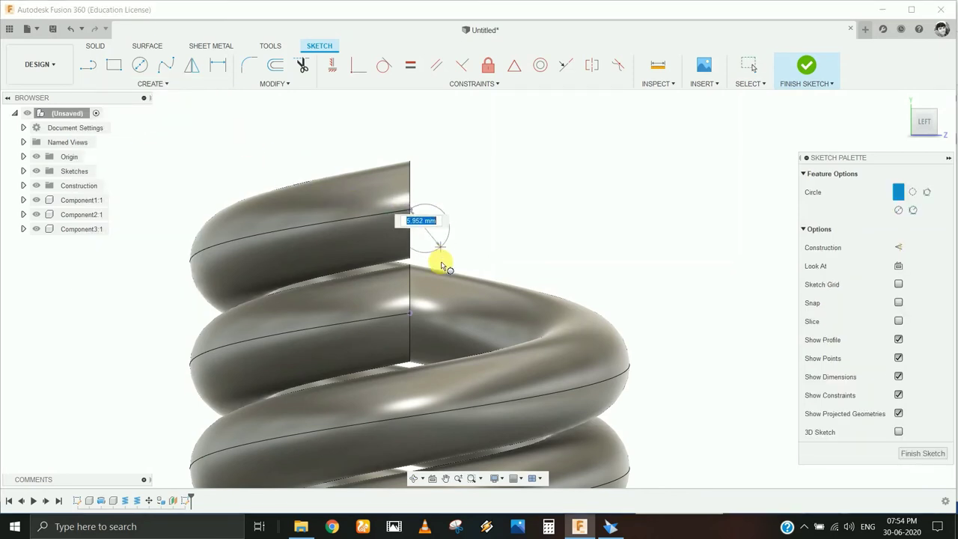
left_click(412, 314)
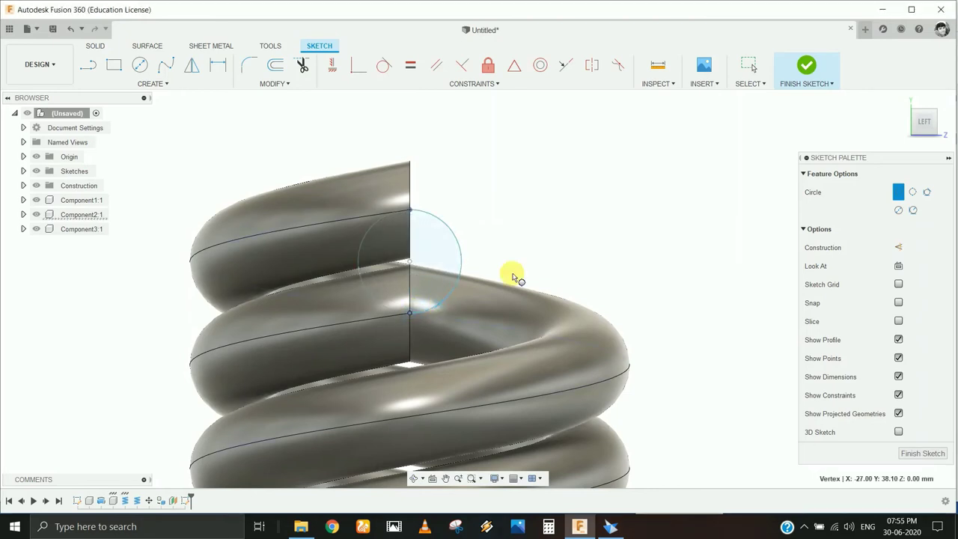
left_click(90, 65)
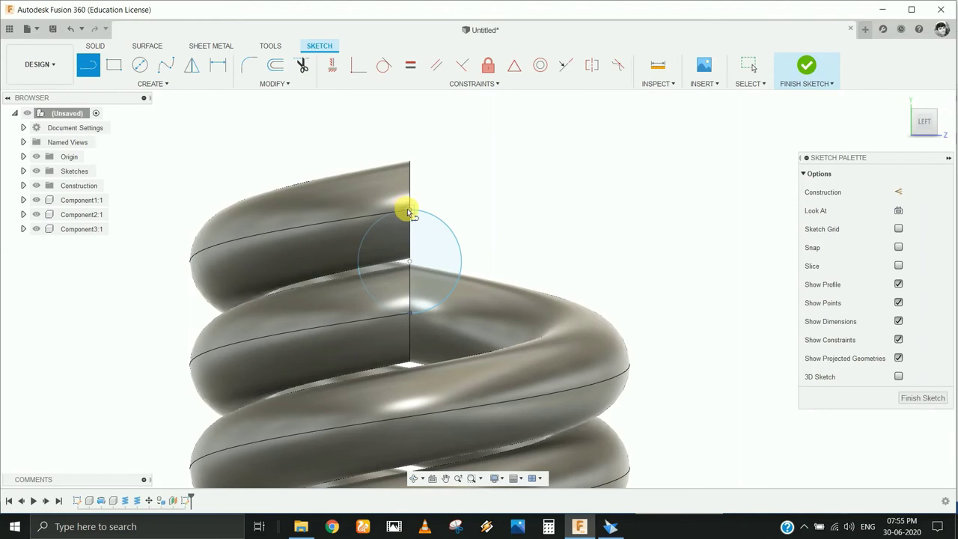
left_click(410, 212)
left_click(410, 314)
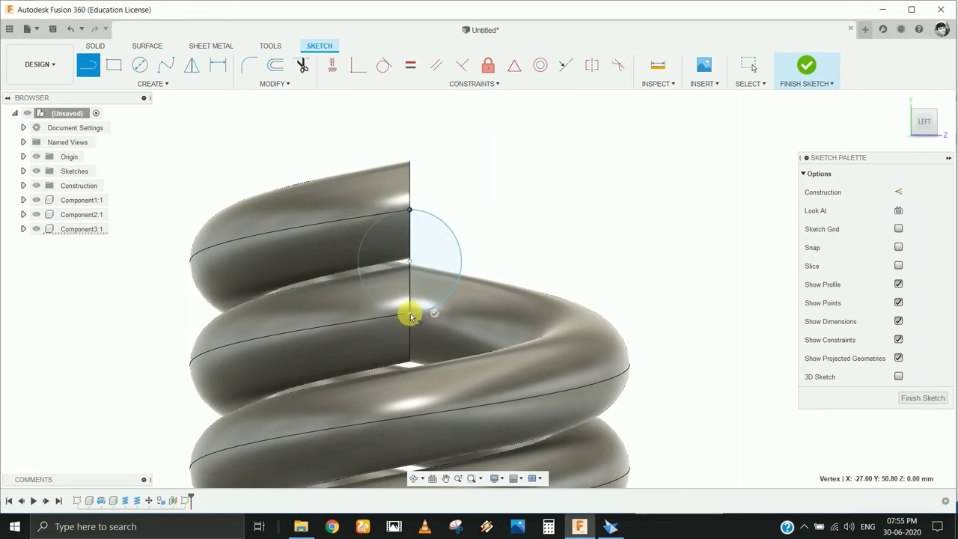
key("Escape")
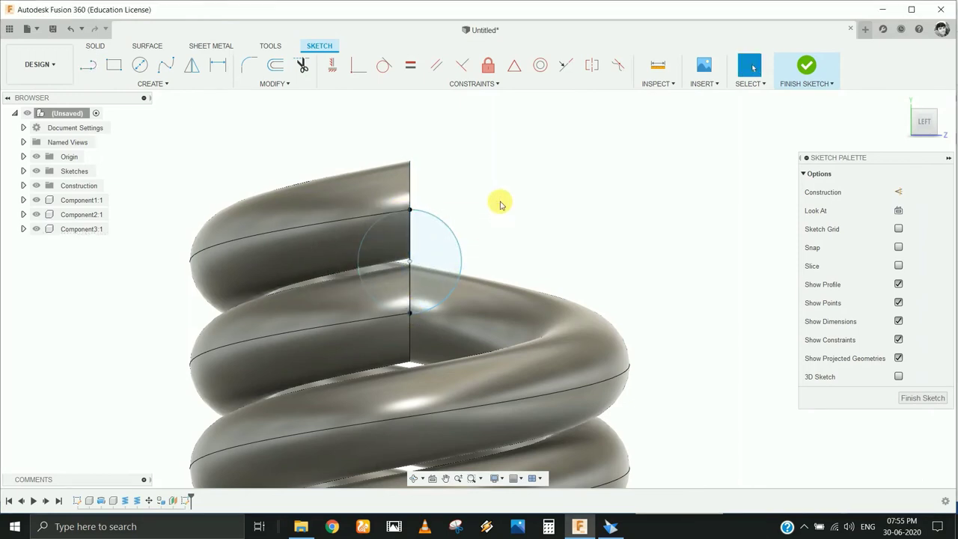
Step: Hide both coils, trim the circle's left half, make the diameter construction, and finish
left_click(43, 216)
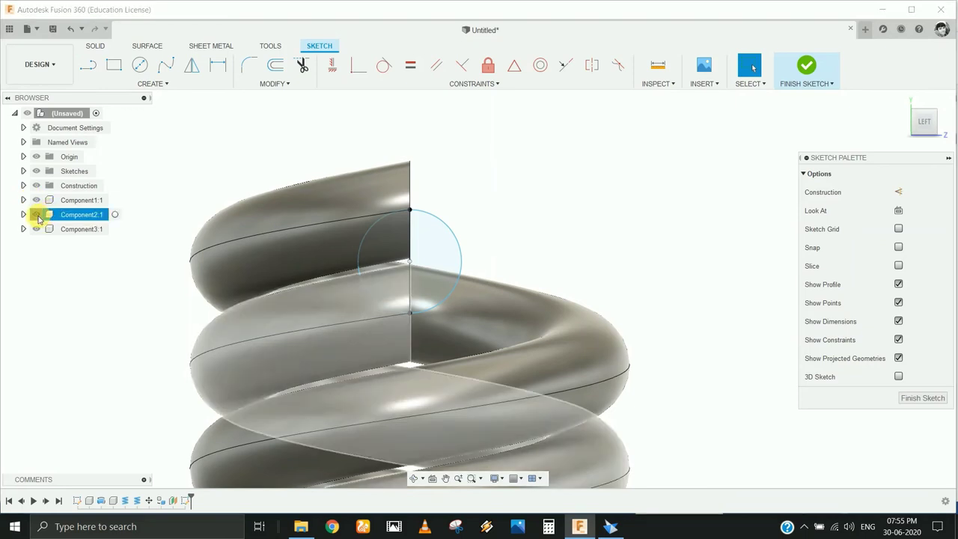
left_click(40, 216)
left_click(35, 228)
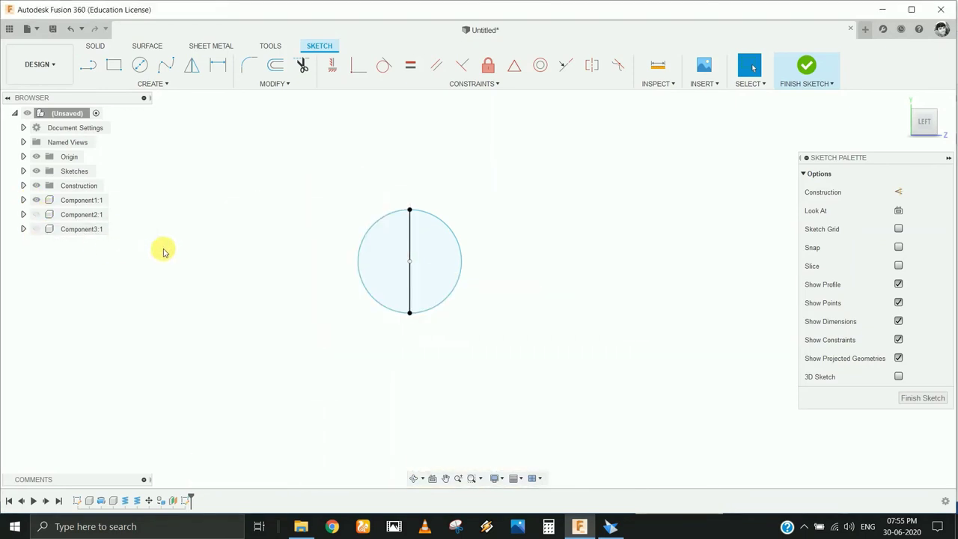
left_click(301, 65)
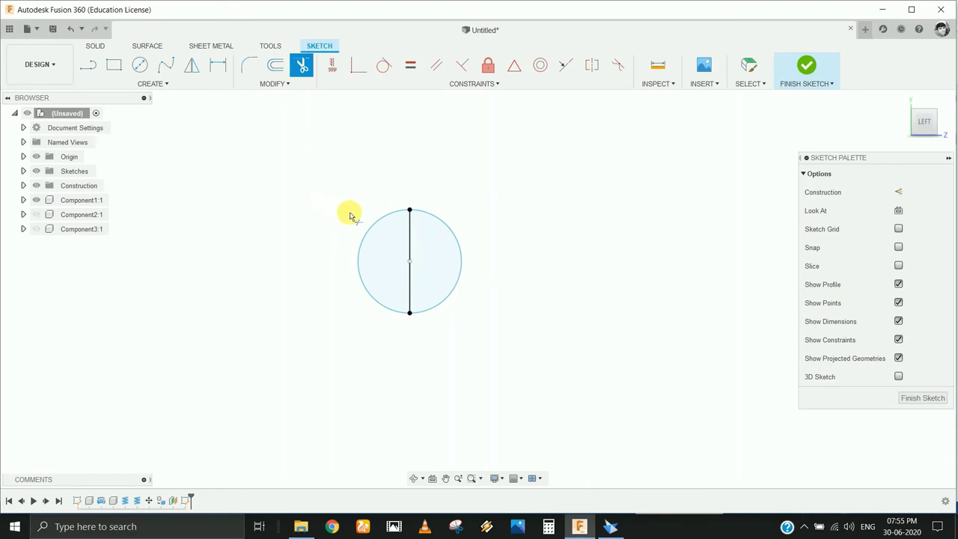
left_click(374, 221)
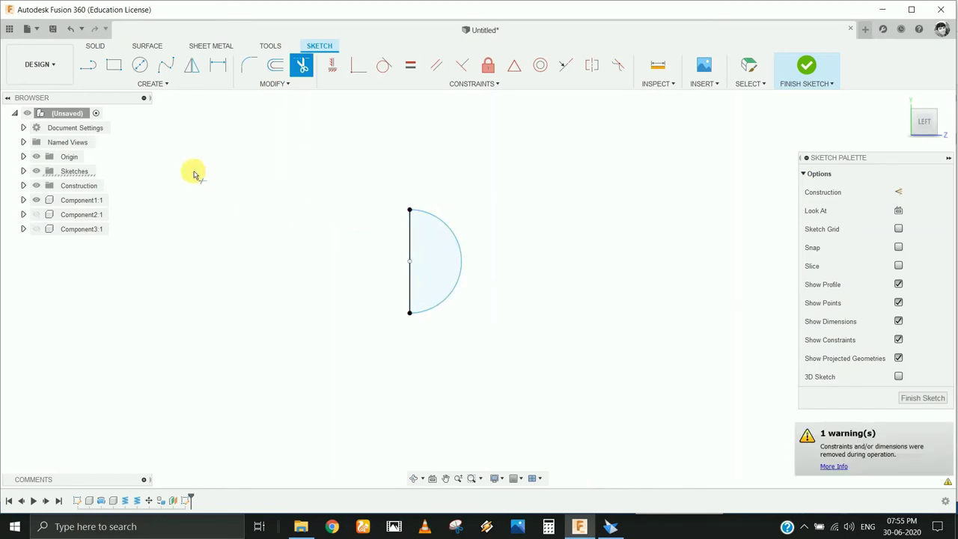
key("Escape")
left_click(410, 220)
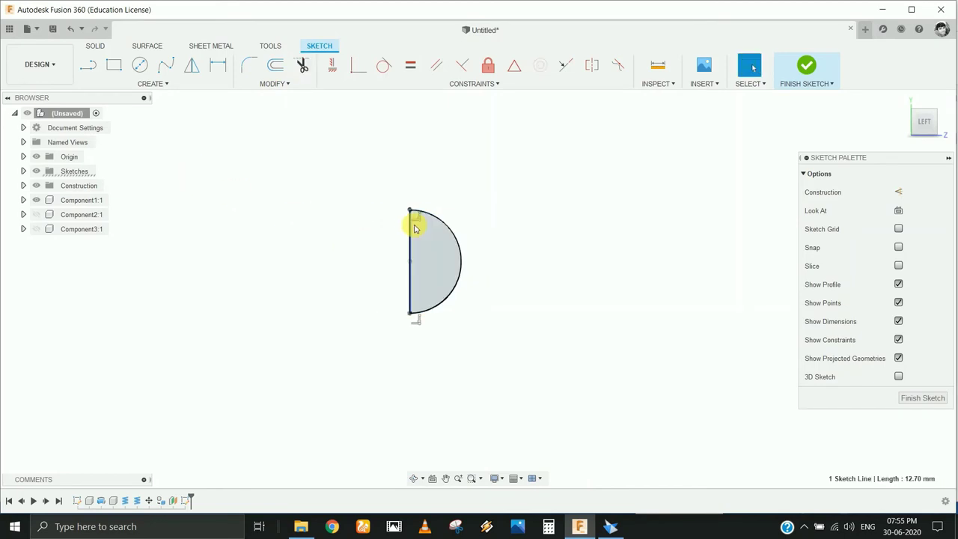
left_click(898, 193)
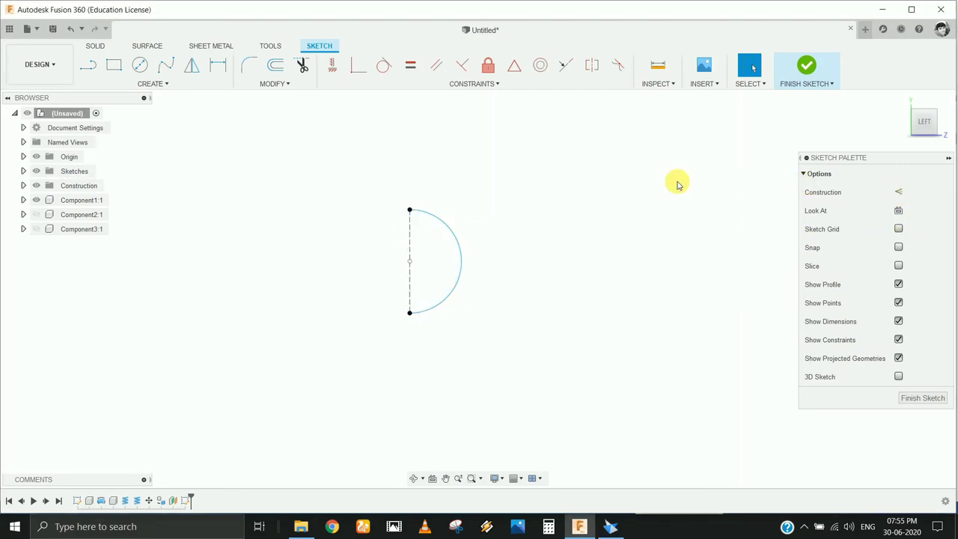
left_click(805, 65)
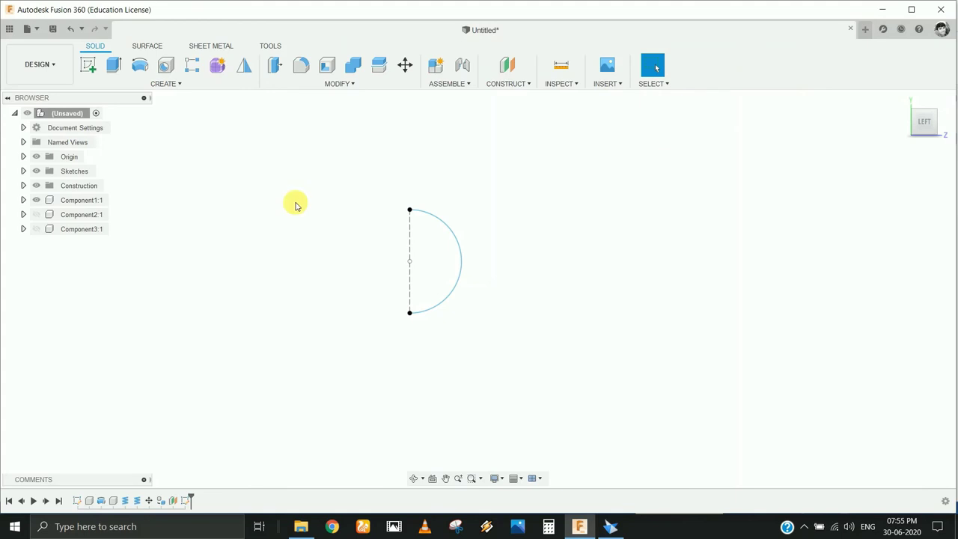
Step: Unhide both coils and sweep the upper coil end face along the half-circle arc
left_click(35, 214)
left_click(36, 229)
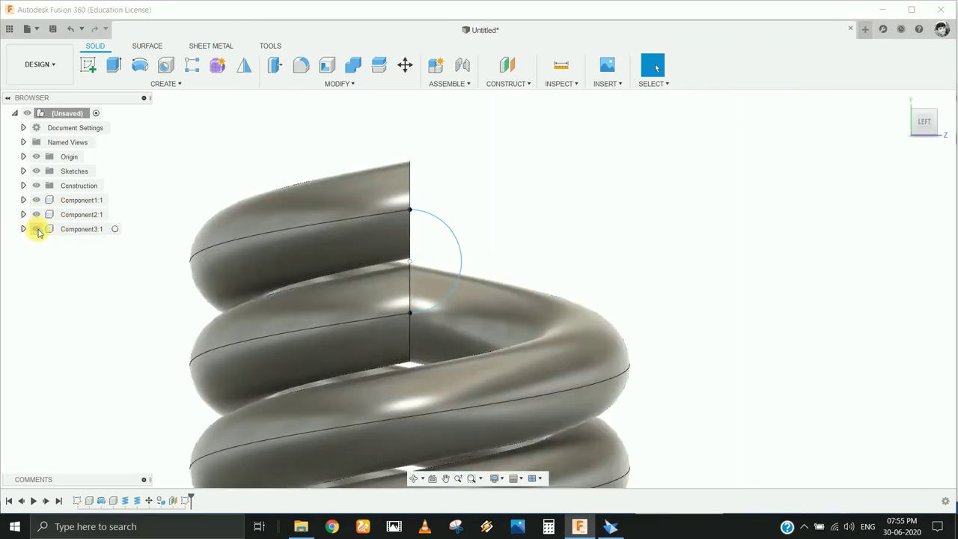
left_click(174, 84)
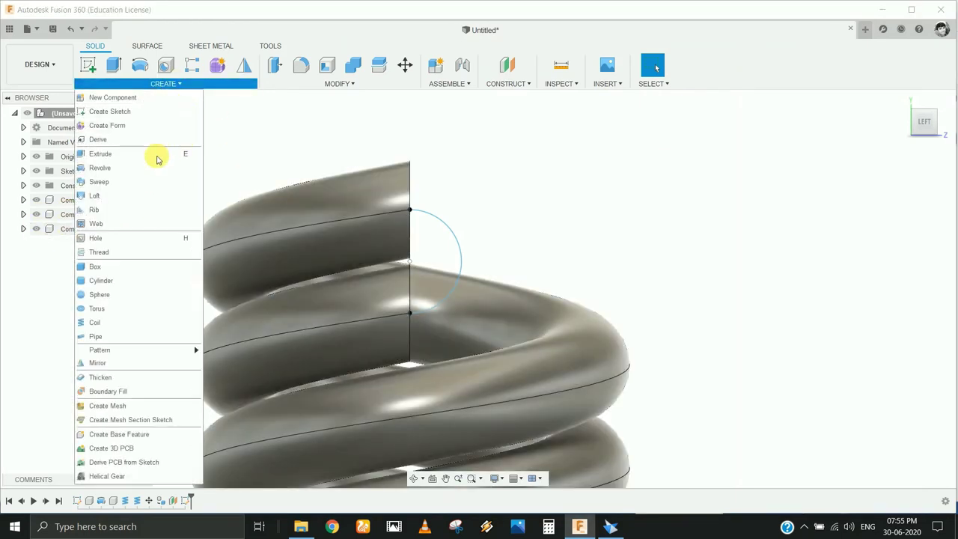
scroll(561, 231, "down", 1)
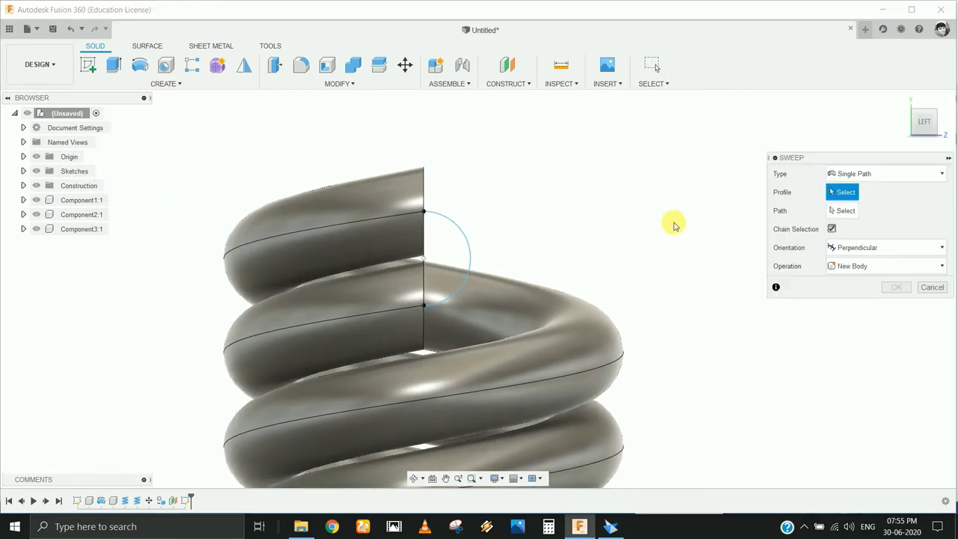
middle_click_drag(605, 217, 583, 224, "shift")
scroll(434, 265, "up", 1)
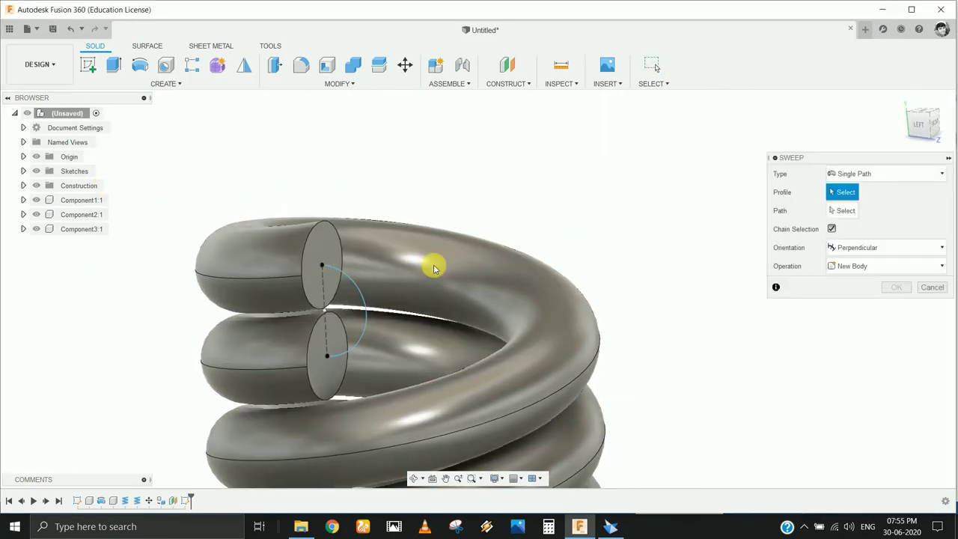
scroll(294, 259, "up", 2)
left_click(338, 245)
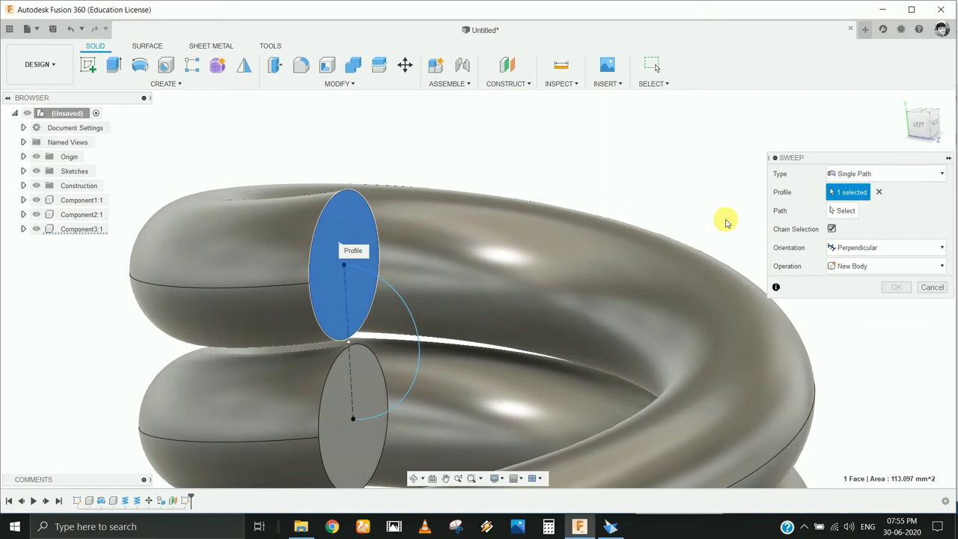
left_click(841, 212)
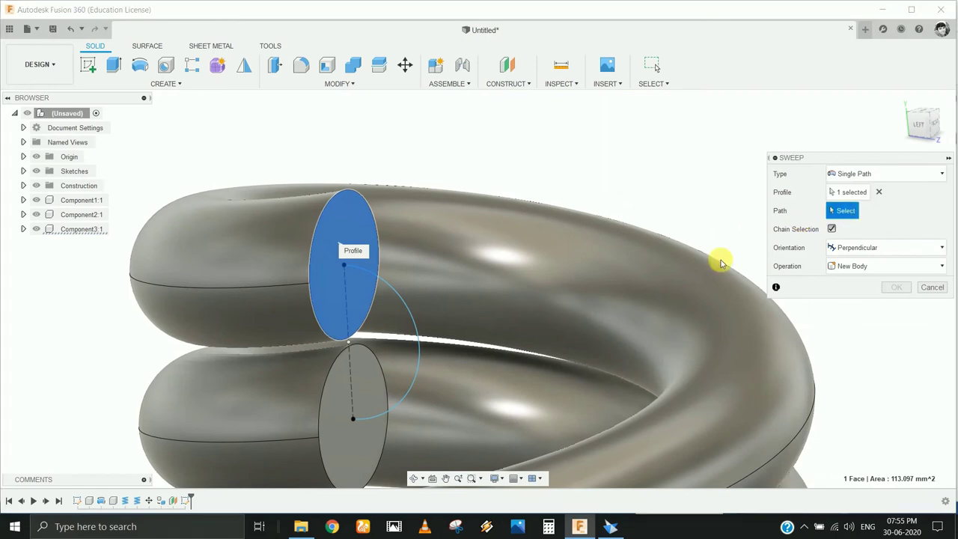
left_click(407, 314)
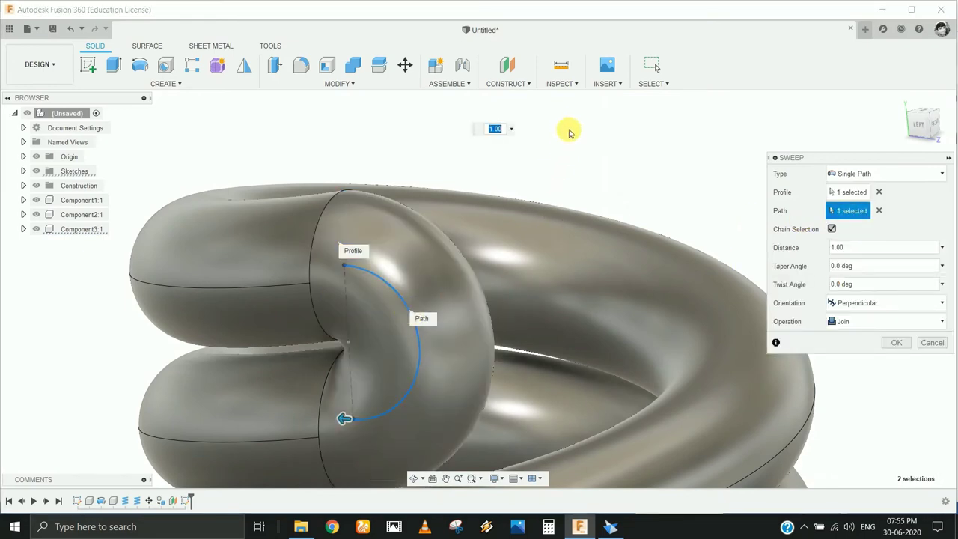
left_click(896, 342)
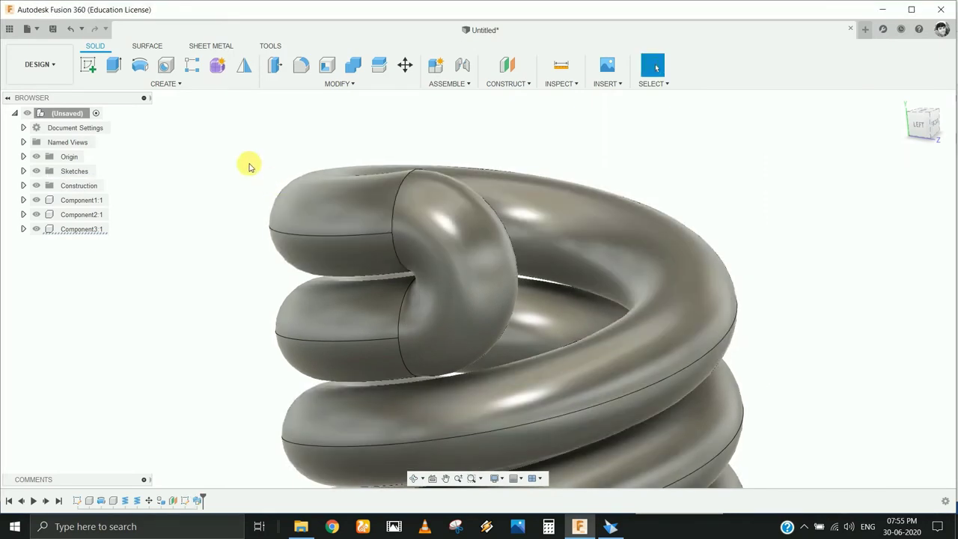
scroll(247, 162, "down", 2)
Step: Offset another plane -21 mm from the YZ plane and open a sketch on it
scroll(248, 162, "down", 2)
scroll(248, 163, "down", 2)
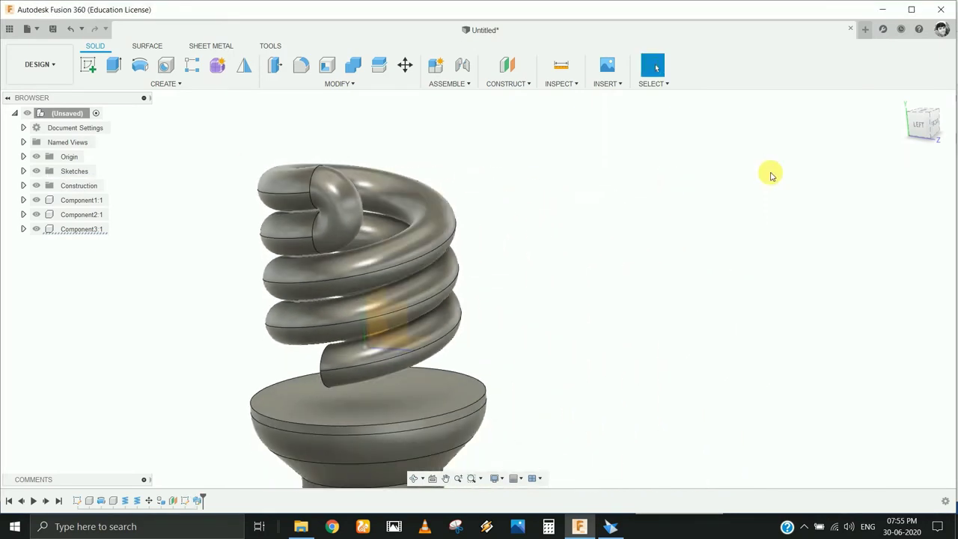
left_click(512, 66)
mouse_move(523, 175)
middle_mouse_down("shift")
mouse_move(529, 235)
mouse_move(591, 286)
mouse_move(582, 271)
middle_mouse_up("shift")
mouse_move(609, 302)
middle_mouse_down("shift")
mouse_move(643, 297)
mouse_move(605, 312)
mouse_move(601, 295)
middle_mouse_up("shift")
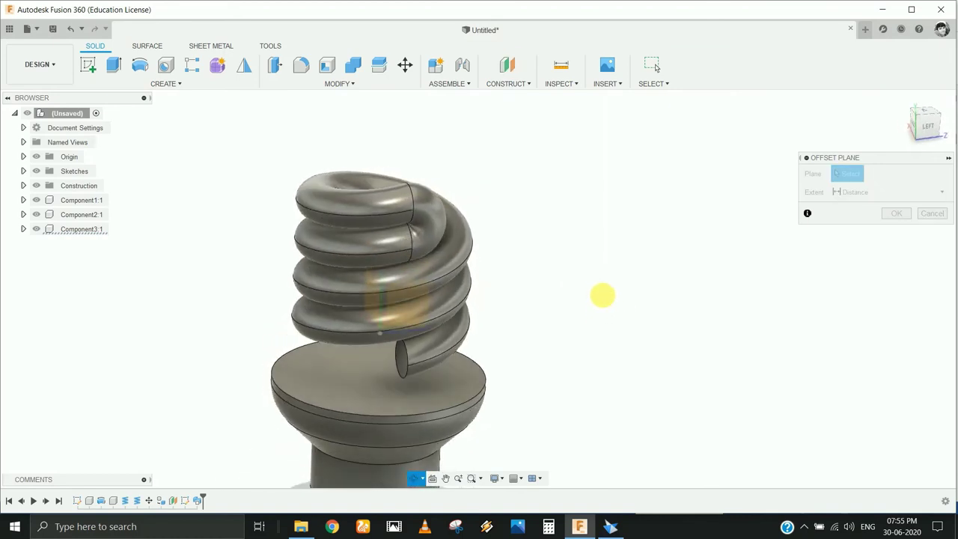
left_click(421, 307)
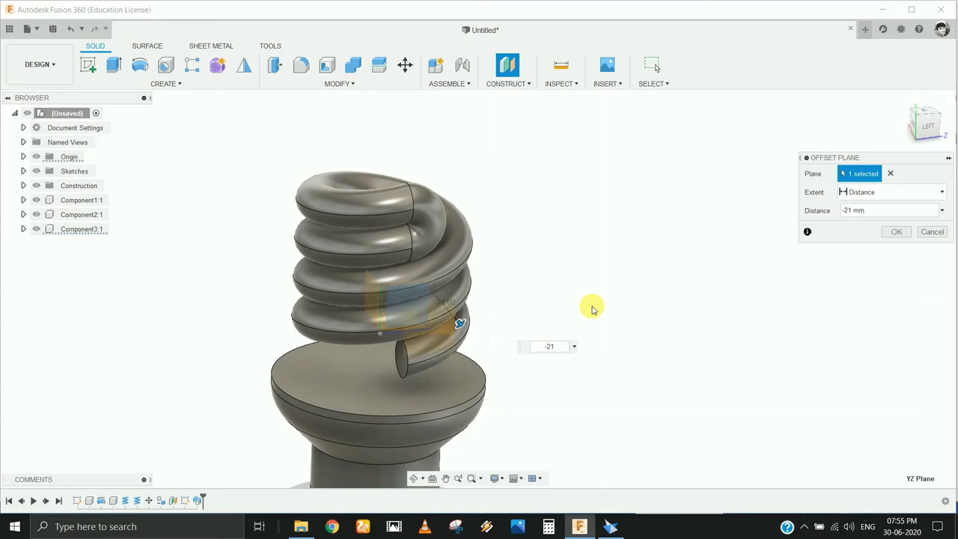
key("Return")
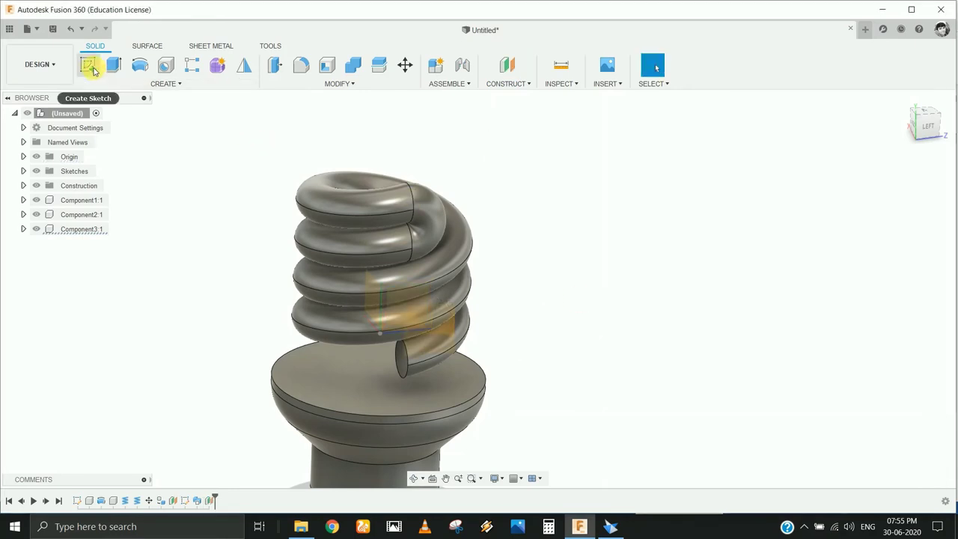
left_click(90, 68)
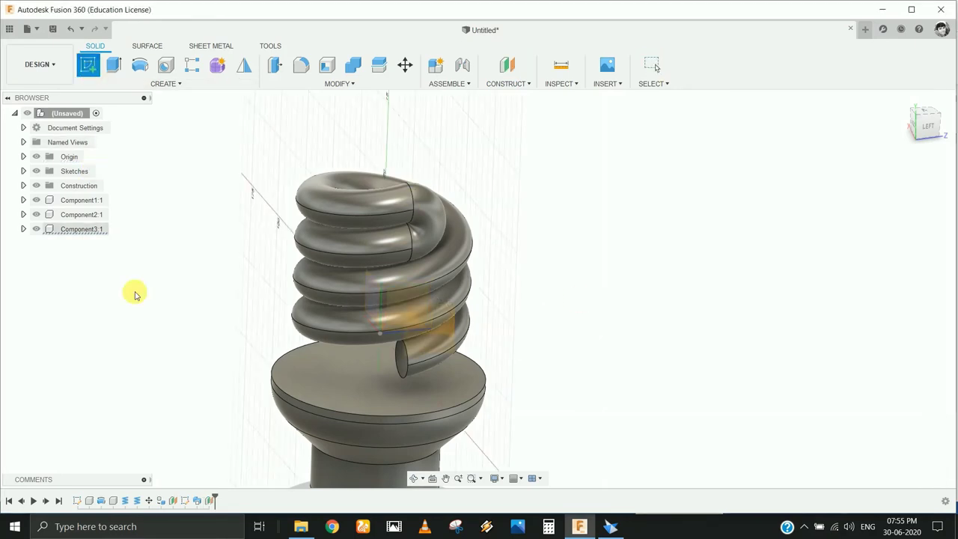
left_click(449, 340)
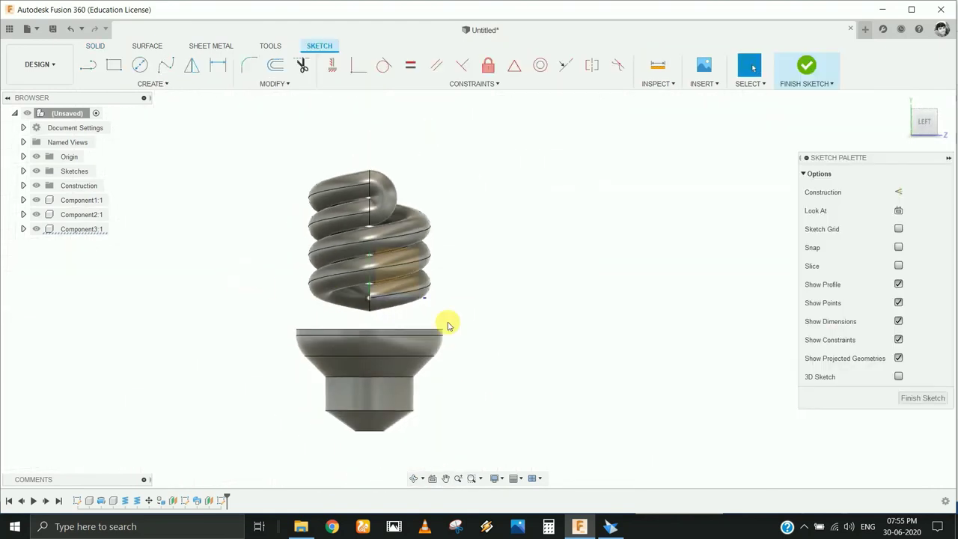
Step: Draw a circle centred on the base's top edge reaching the coil's lower end
scroll(310, 292, "up", 1)
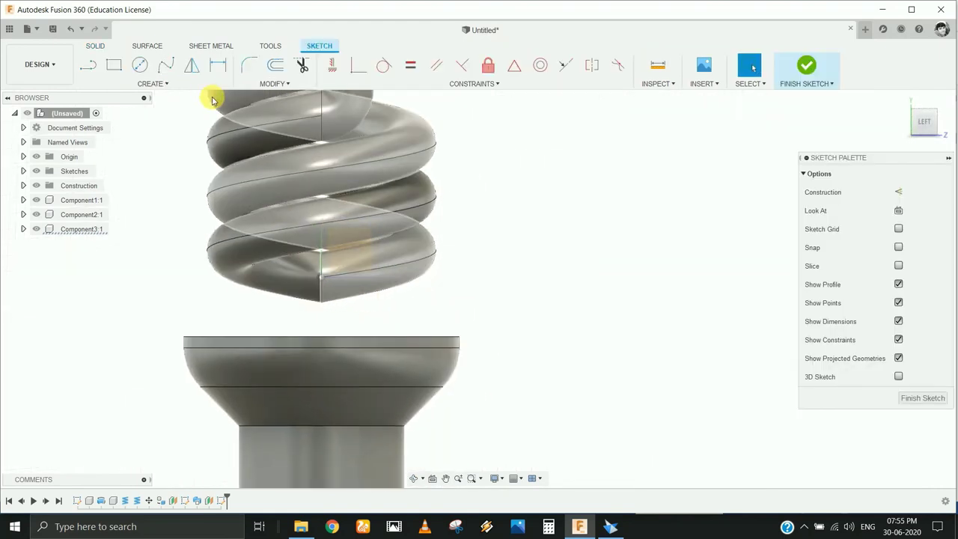
left_click(139, 66)
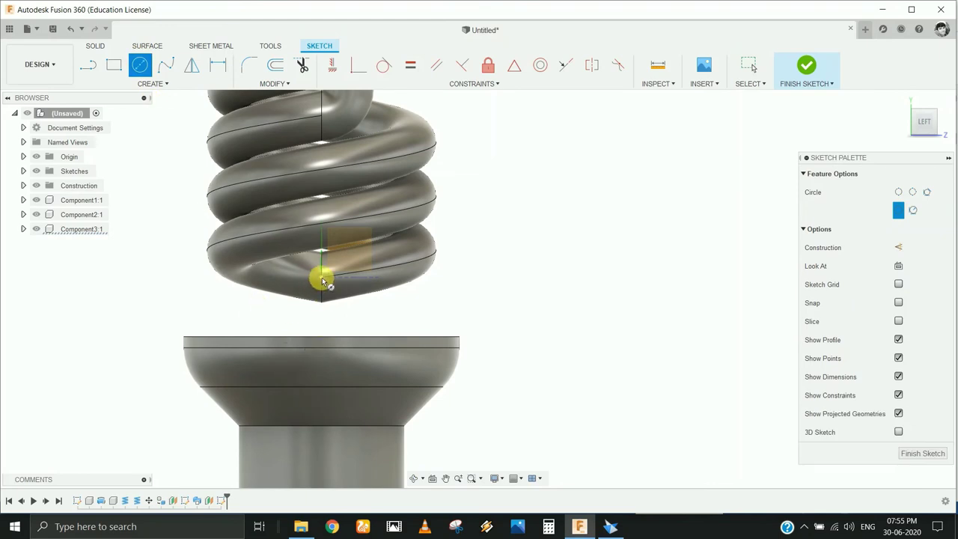
left_click(320, 336)
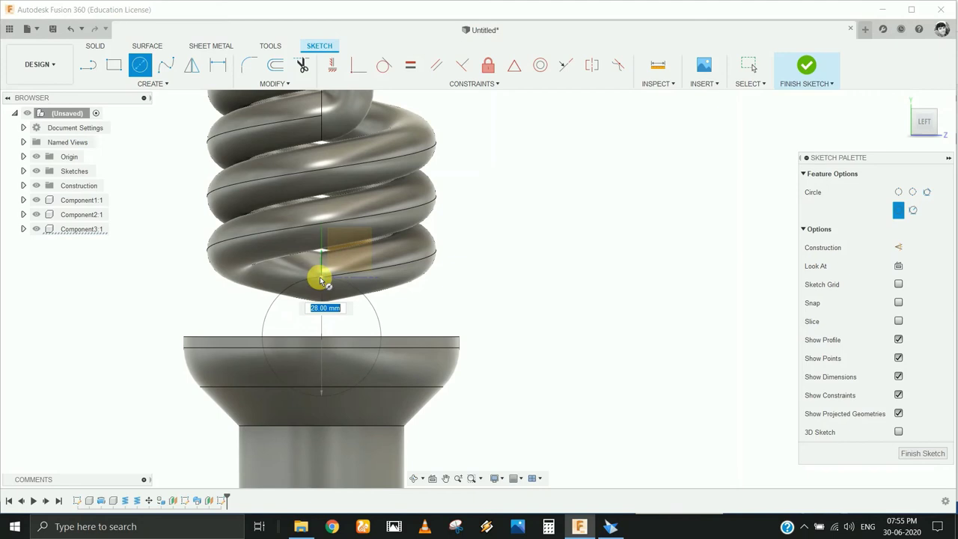
left_click(320, 278)
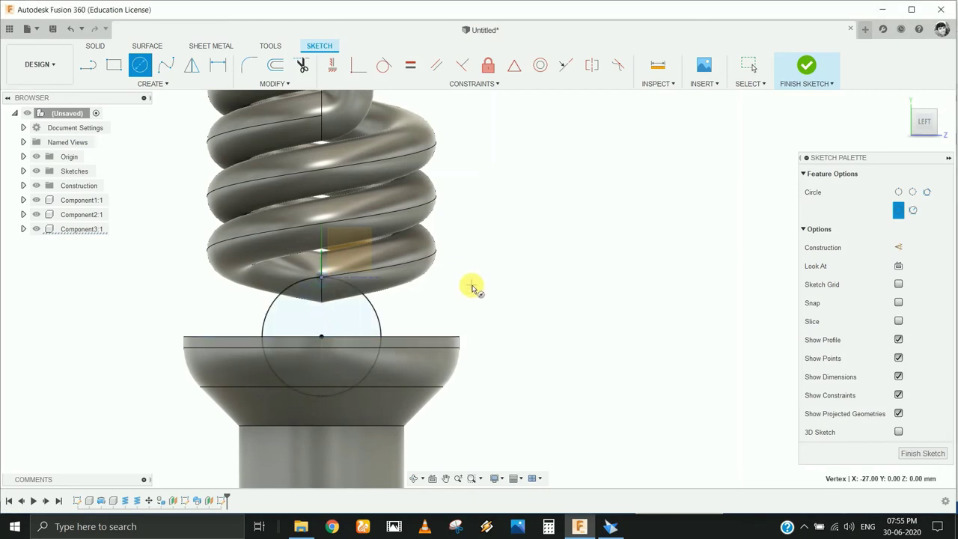
key("Escape")
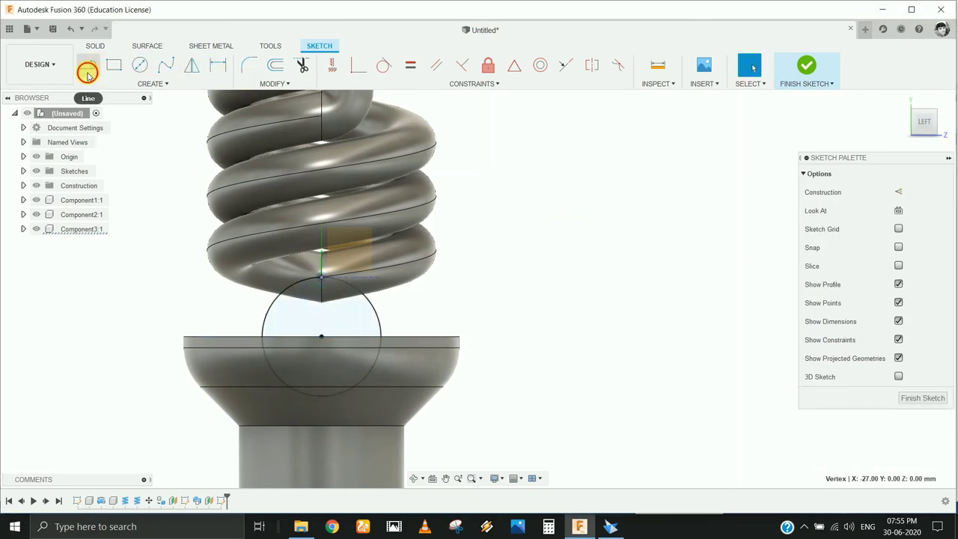
Step: Draw horizontal and vertical lines from the circle centre to the left and to the coil end
left_click(87, 72)
left_click(321, 337)
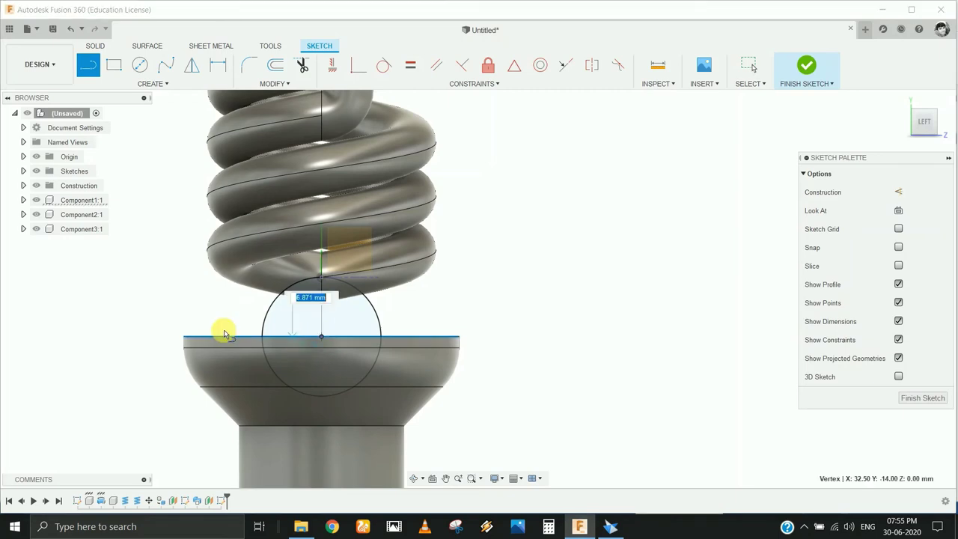
left_click(147, 337)
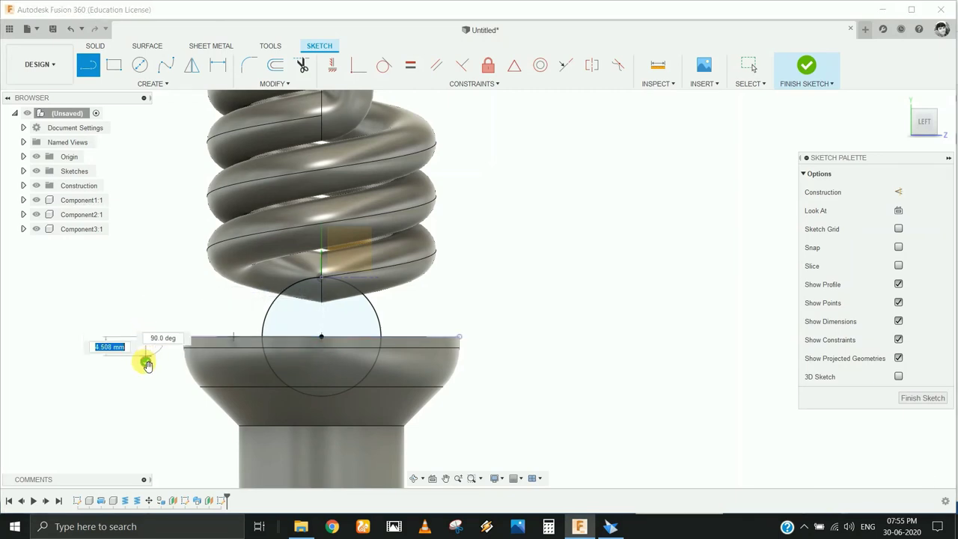
key("Escape")
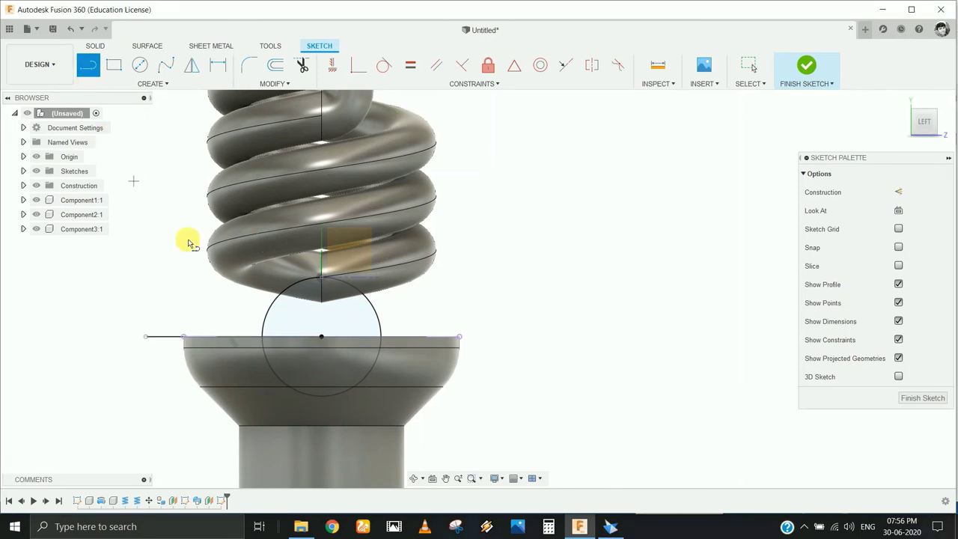
left_click(321, 336)
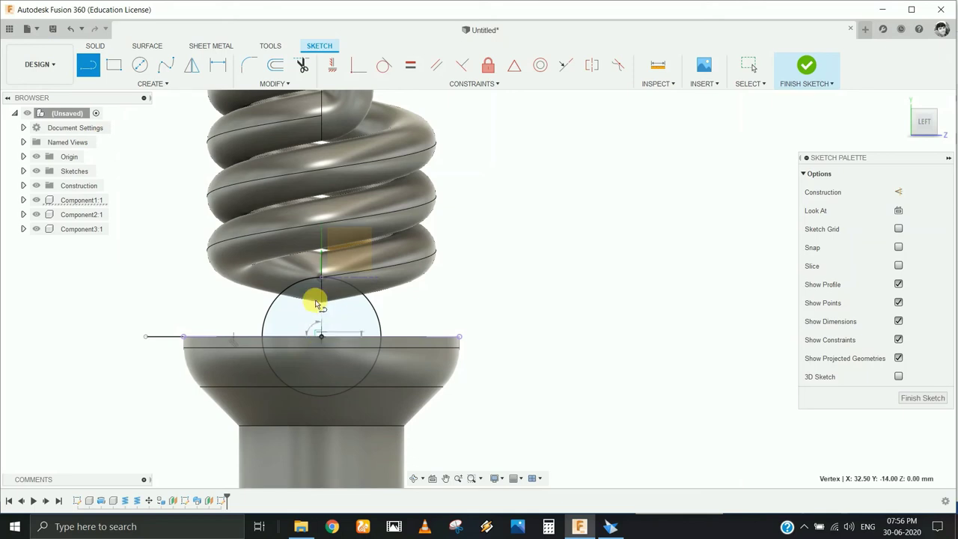
left_click(322, 280)
key("Escape")
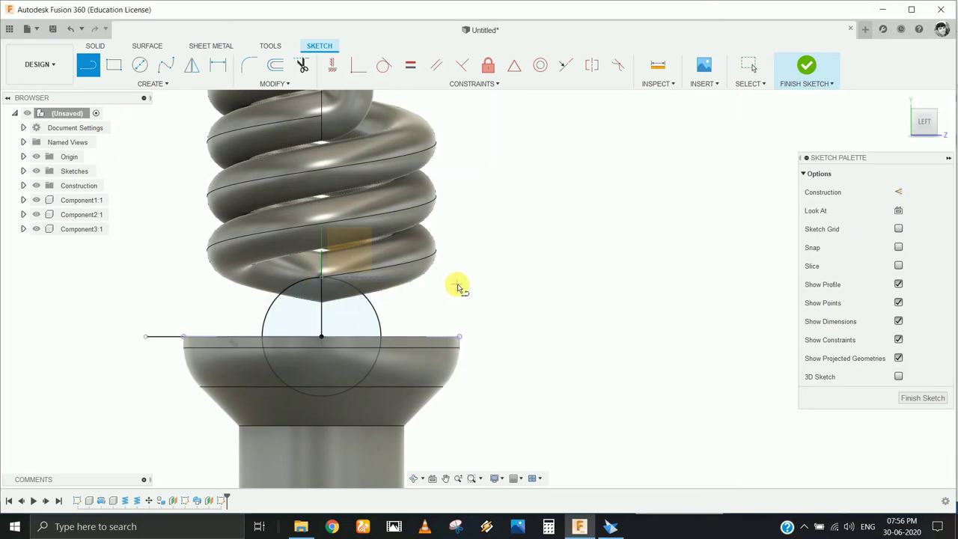
key("Escape")
Step: Trim the upper-right and lower arcs, set both lines to construction, and finish the sketch
left_click(301, 65)
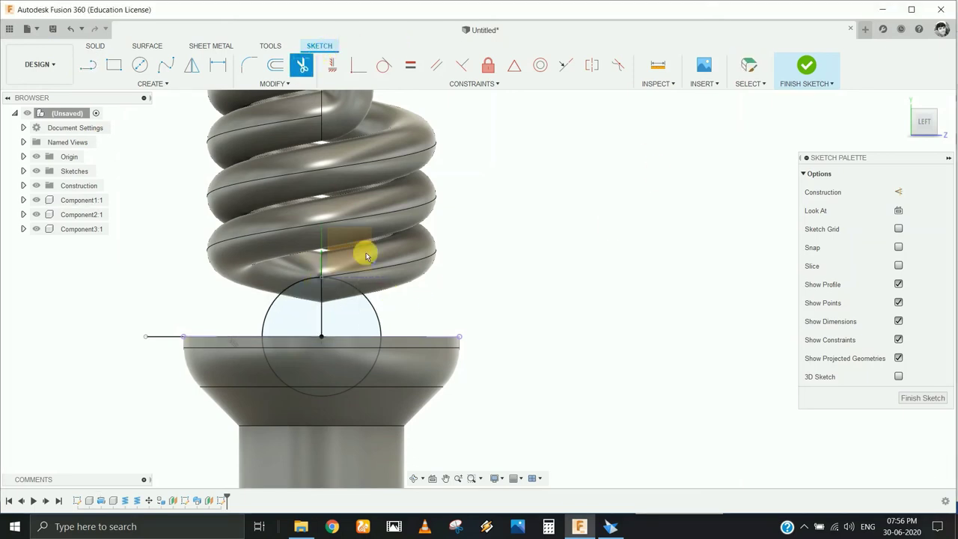
left_click(390, 324)
left_click(276, 385)
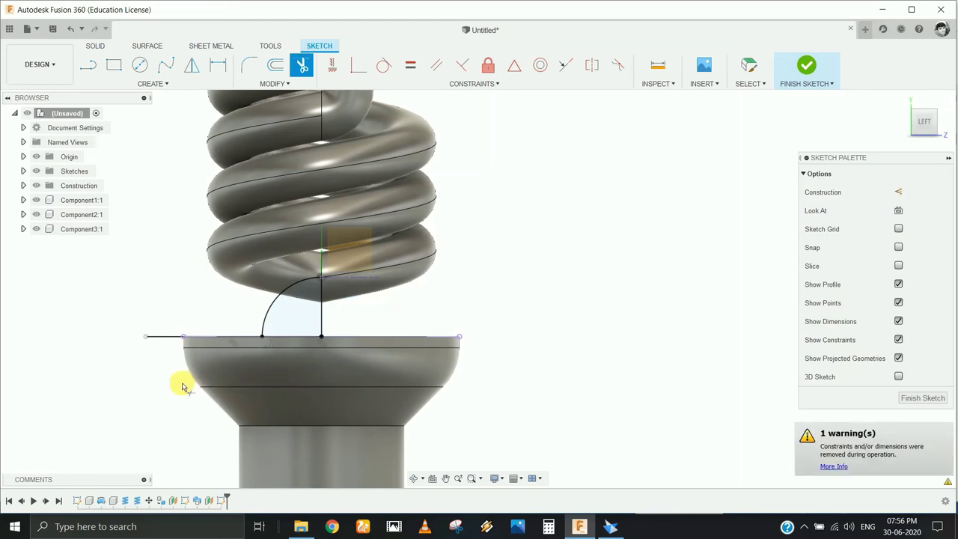
key("Escape")
left_click(158, 338)
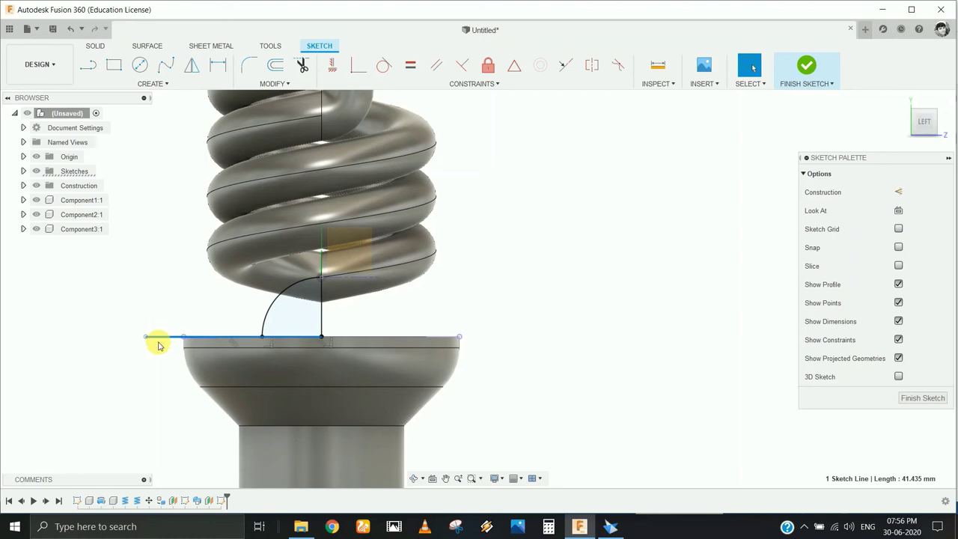
left_click(896, 193)
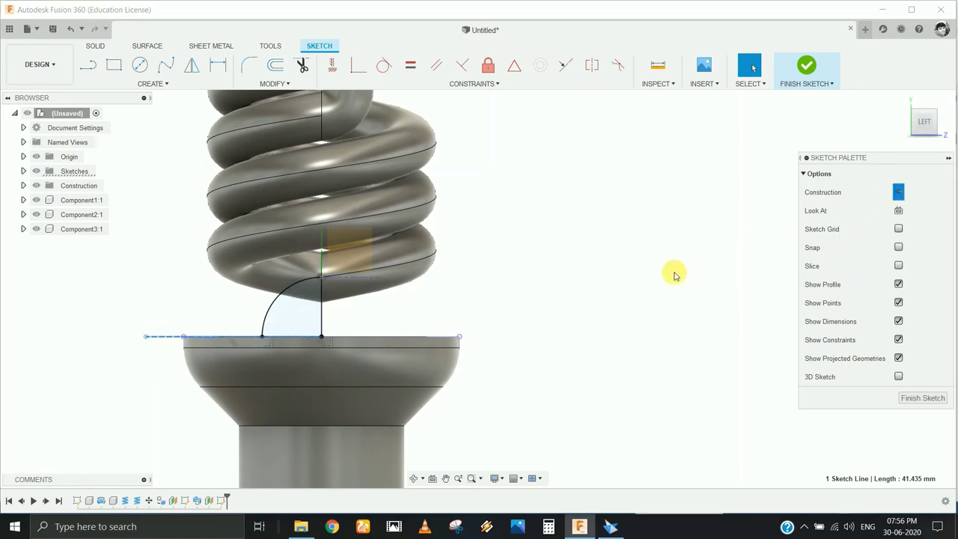
left_click(322, 305)
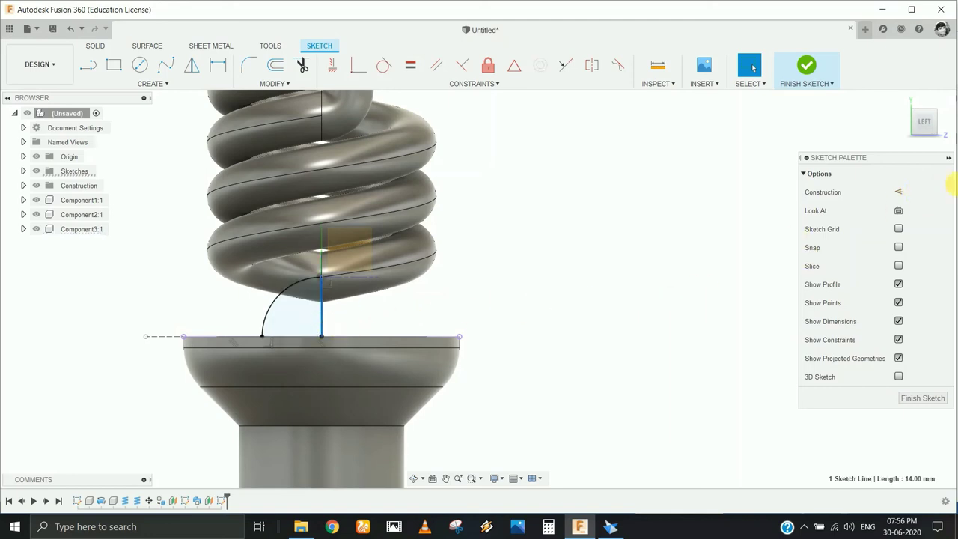
left_click(898, 192)
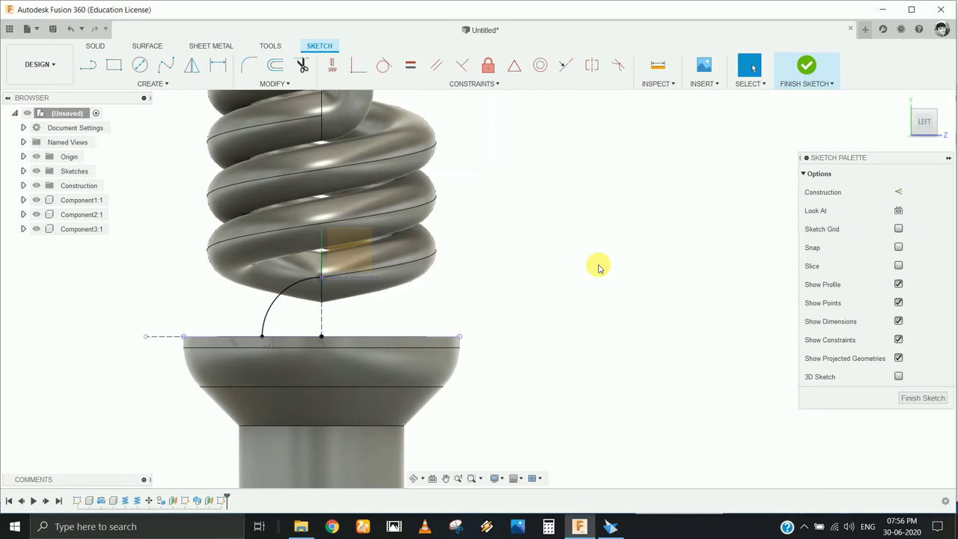
left_click(802, 66)
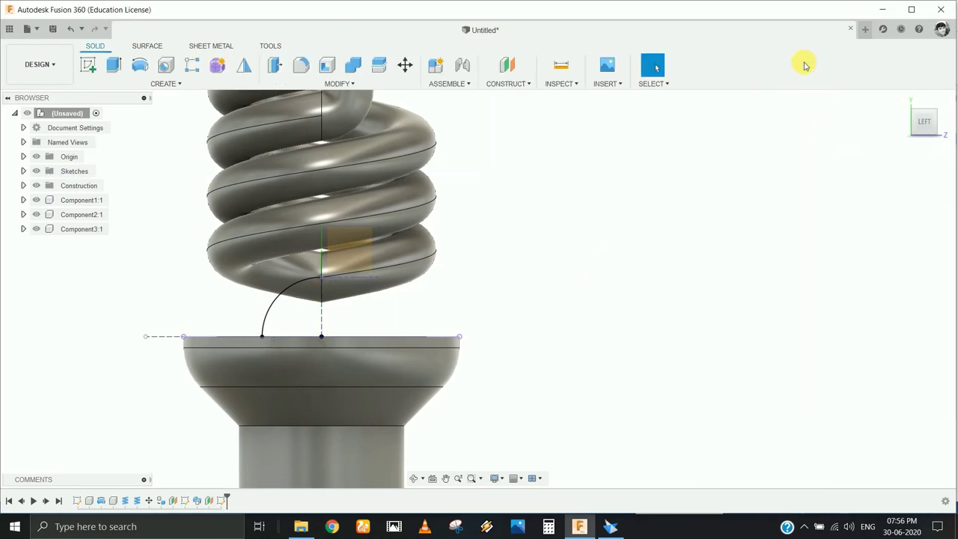
Step: Sweep the coil's lower end circle along the new arc as a joined arm to the base
left_click(180, 83)
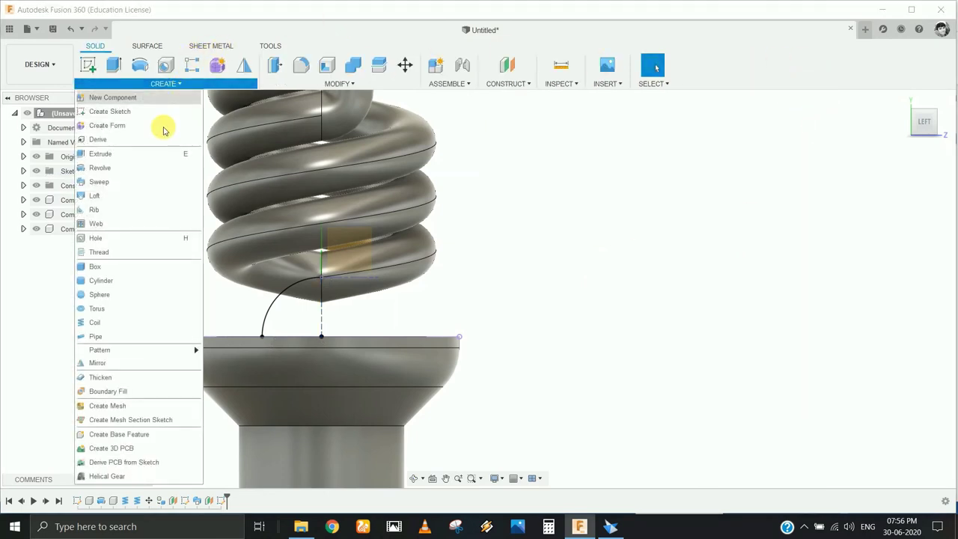
left_click(99, 182)
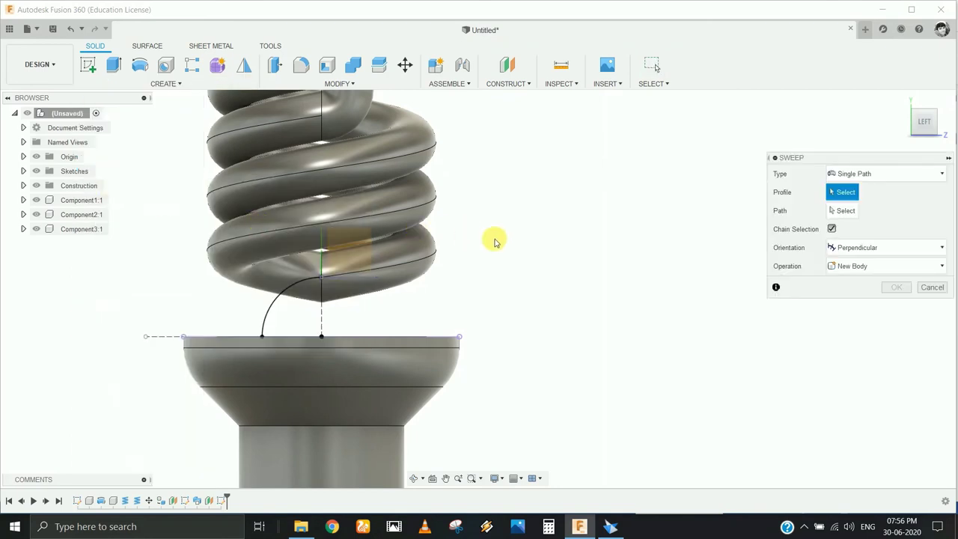
scroll(494, 239, "down", 1)
middle_click_drag(563, 294, 616, 302, "shift")
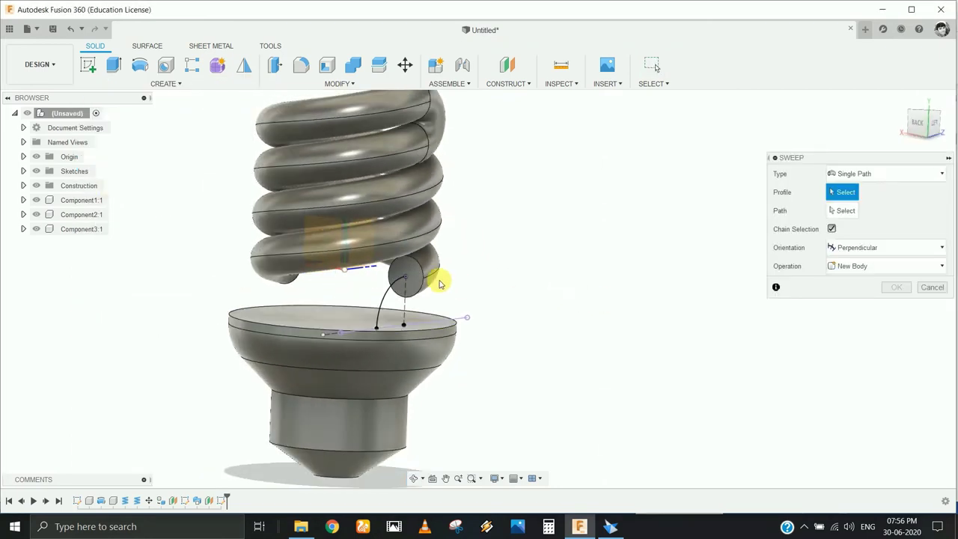
scroll(395, 272, "up", 2)
left_click(398, 270)
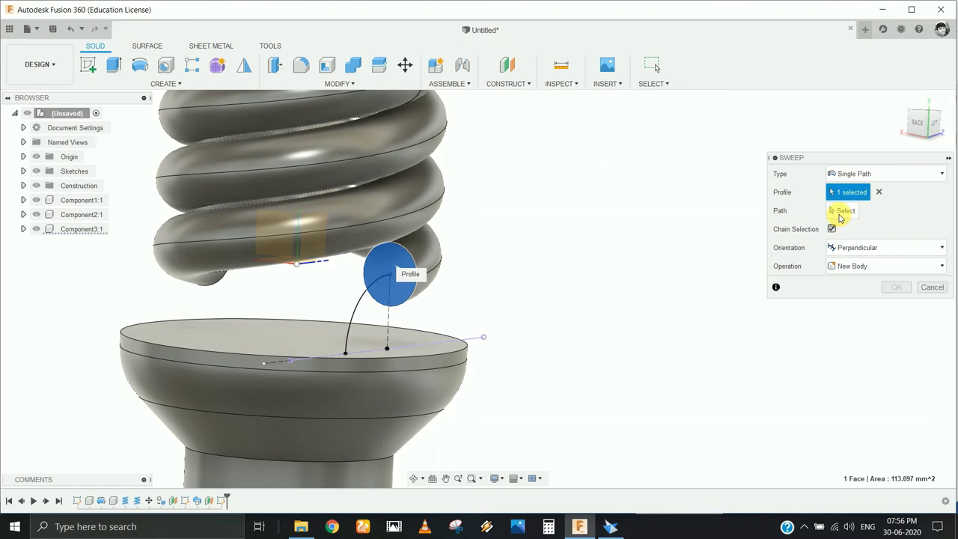
left_click(361, 299)
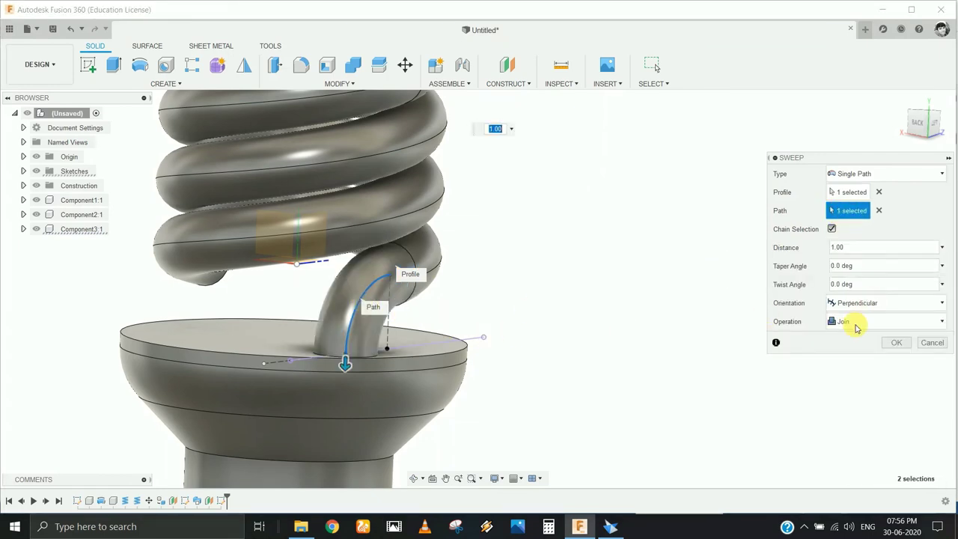
left_click(897, 344)
scroll(712, 284, "down", 2)
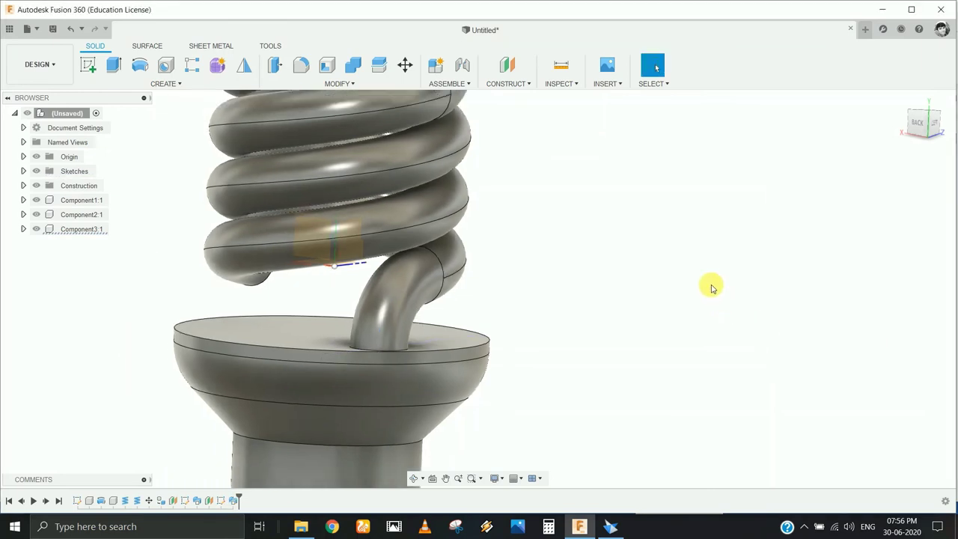
scroll(693, 292, "down", 2)
mouse_move(317, 297)
middle_mouse_down("shift")
mouse_move(342, 380)
mouse_move(321, 370)
mouse_move(323, 352)
middle_mouse_up("shift")
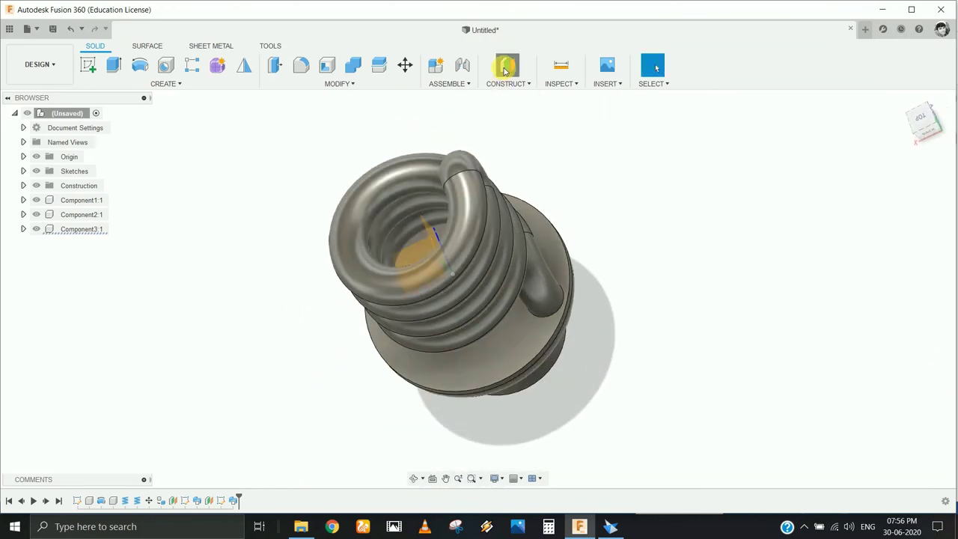
Step: Create an offset construction plane from the selected face
left_click(507, 64)
mouse_move(413, 248)
middle_mouse_down("shift")
mouse_move(426, 249)
mouse_move(425, 239)
middle_mouse_up("shift")
left_click(425, 239)
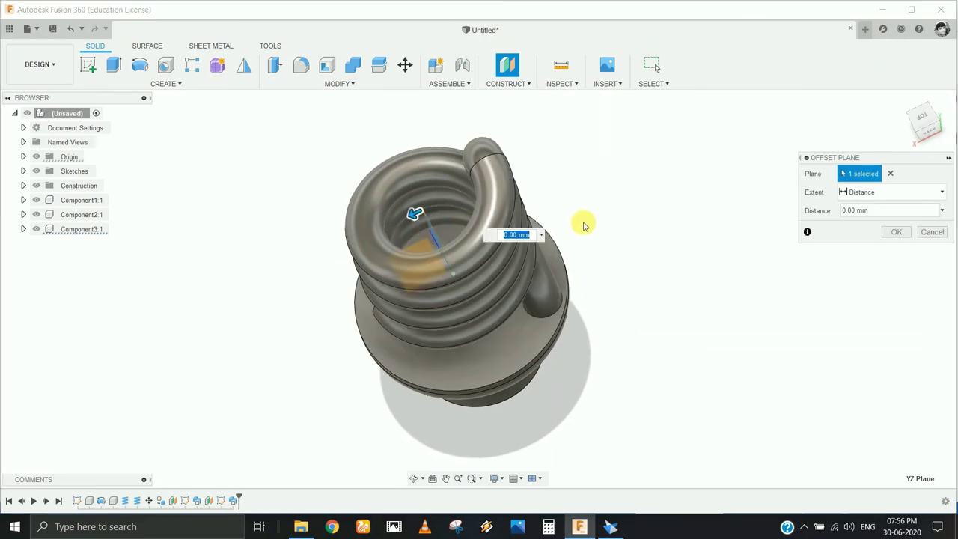
key("Return")
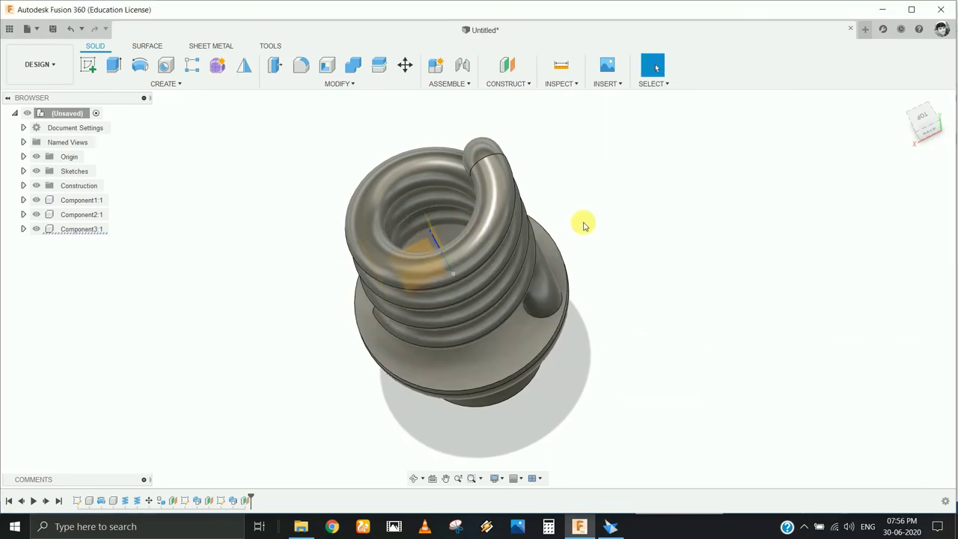
Step: On the new plane, sketch a circle centred at the base midpoint reaching the coil's lower end
left_click(86, 69)
middle_click_drag(213, 378, 348, 327, "shift")
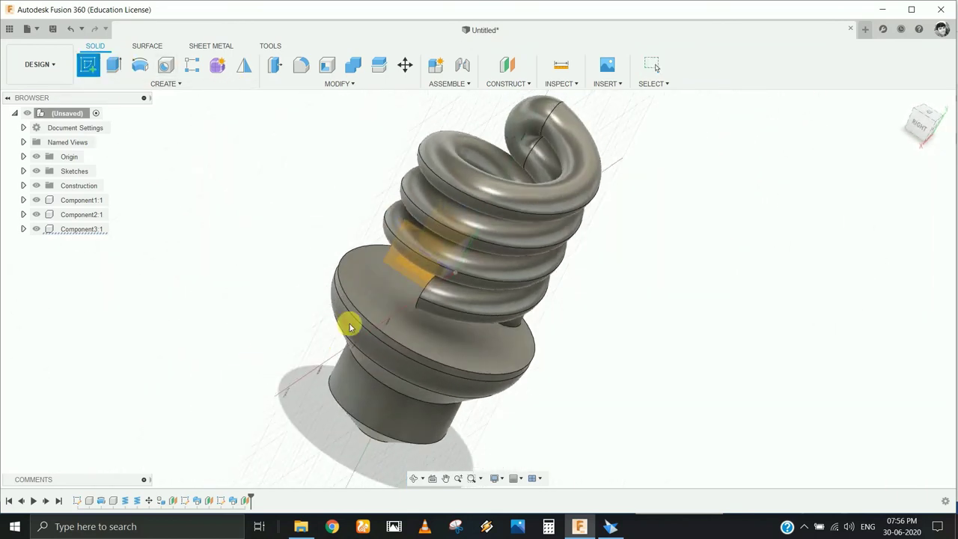
left_click(395, 271)
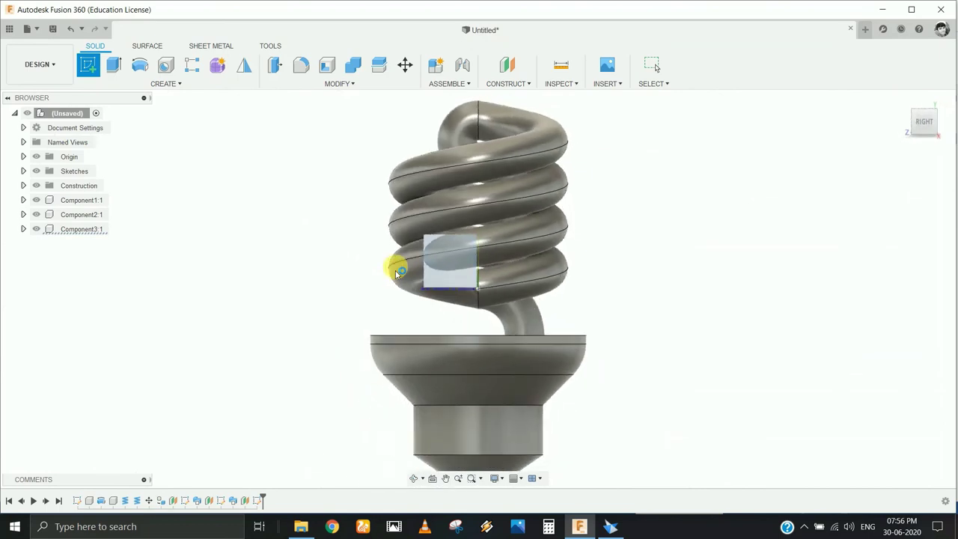
scroll(679, 289, "up", 1)
scroll(679, 289, "up", 1)
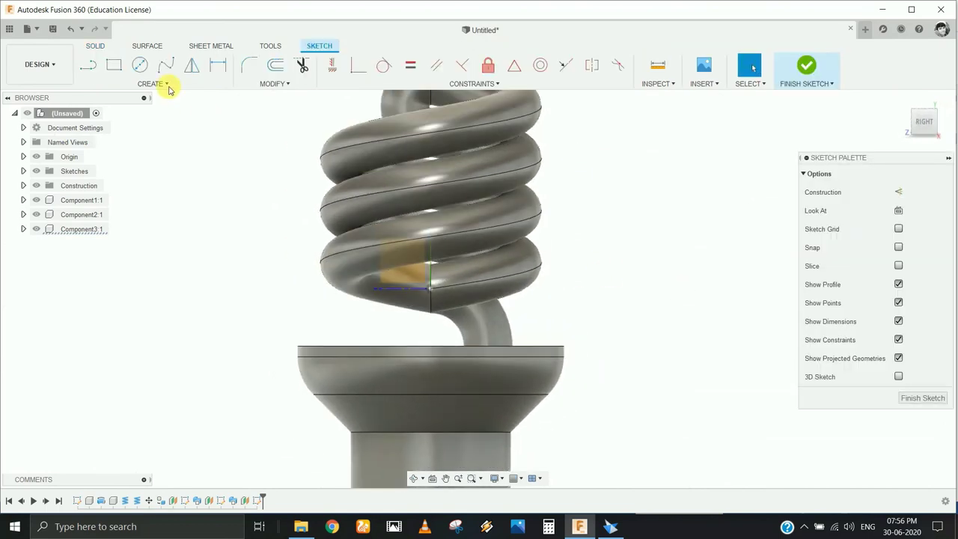
left_click(140, 67)
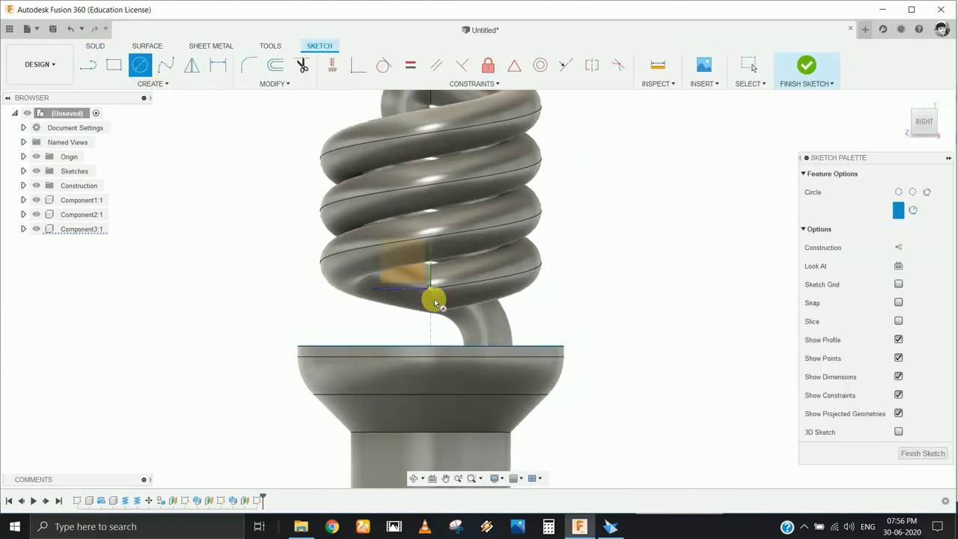
left_click(430, 346)
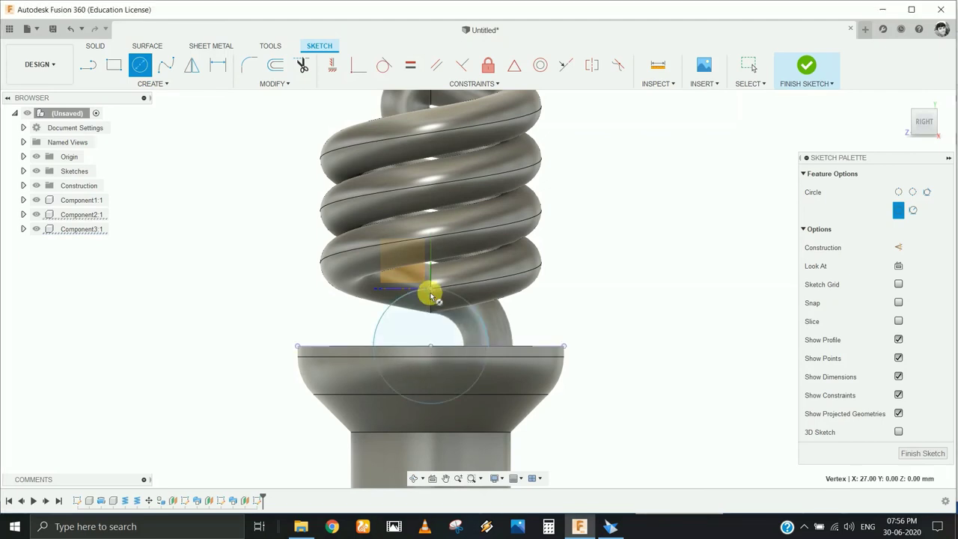
left_click(430, 291)
Step: Draw a vertical line from the circle's top to the base midpoint, then a horizontal line along the base edge
left_click(86, 67)
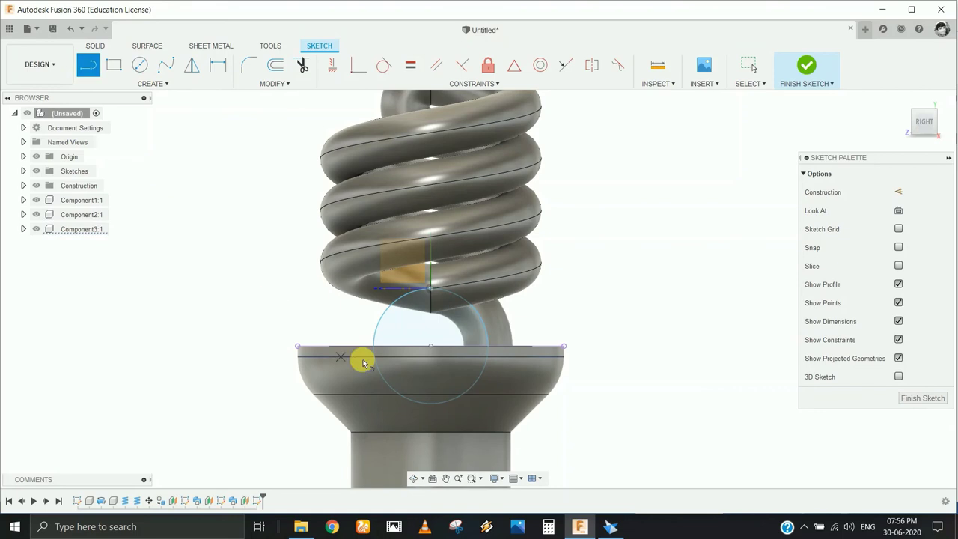
left_click(431, 291)
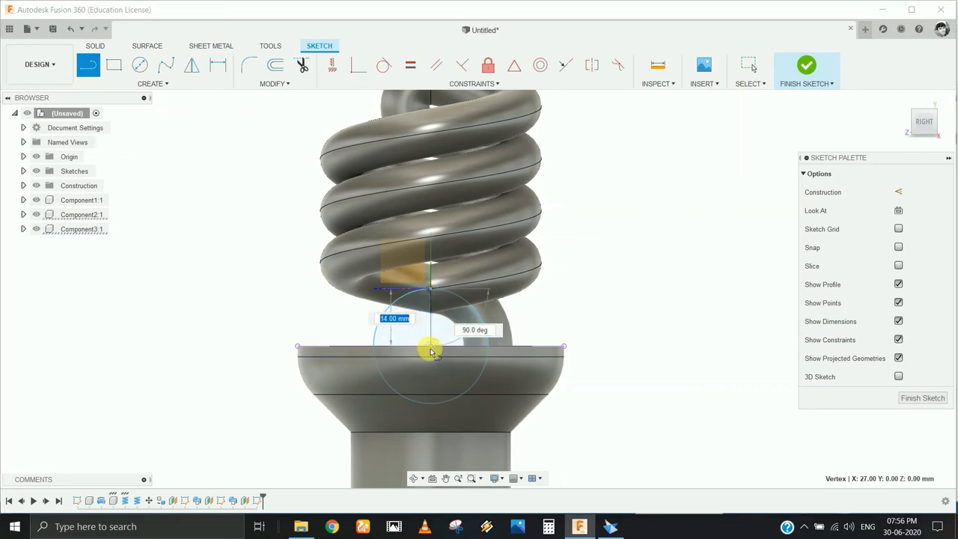
left_click(430, 345)
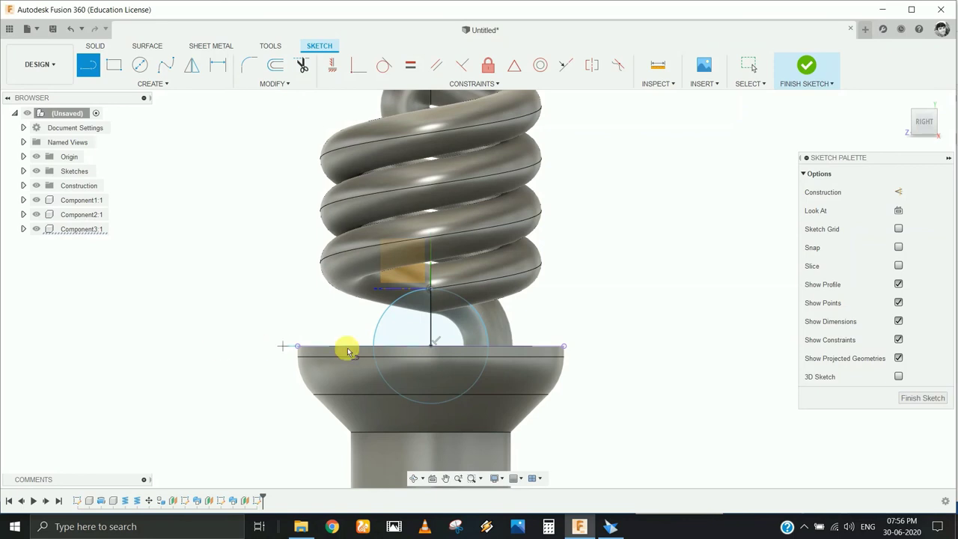
left_click(241, 346)
key("Escape")
Step: Trim away the circle's lower part, make both lines construction, and finish the sketch
left_click(301, 73)
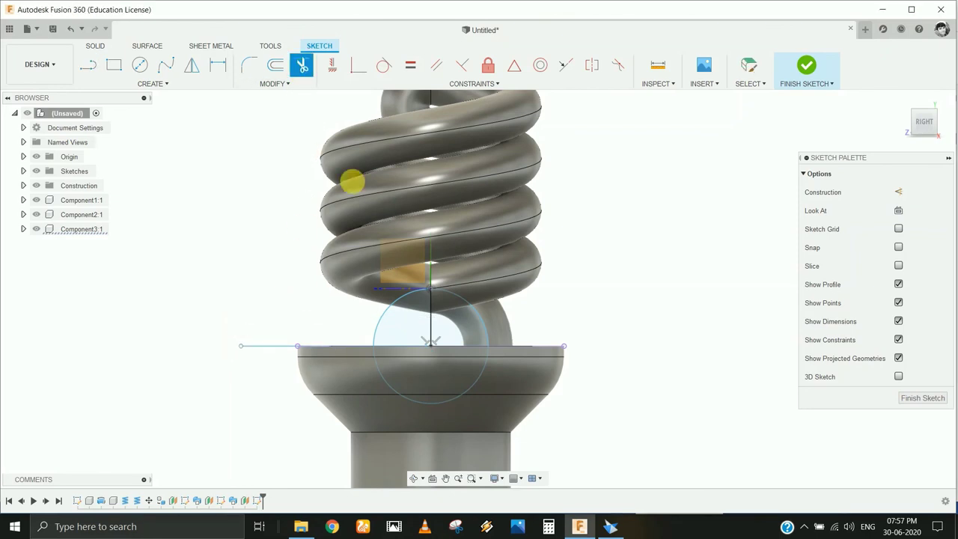
left_click(441, 402)
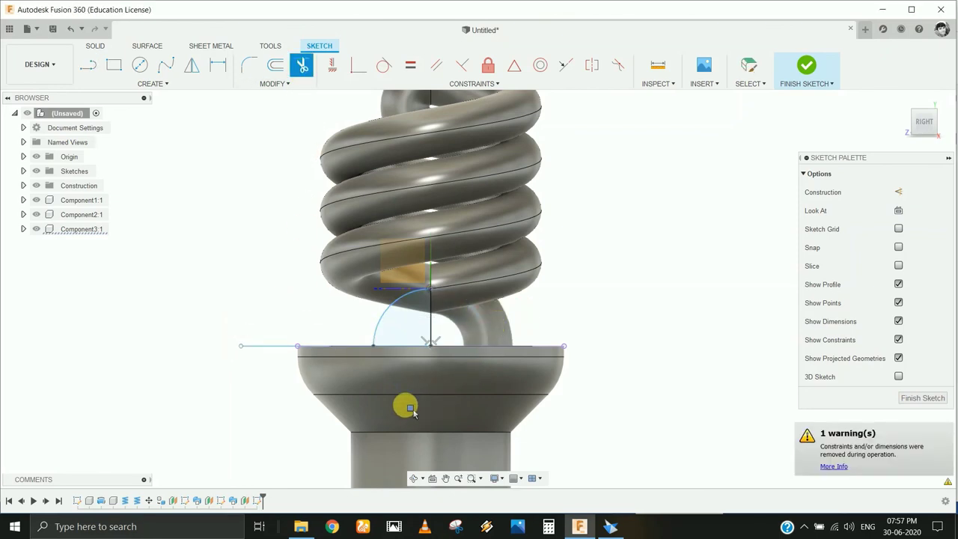
key("Escape")
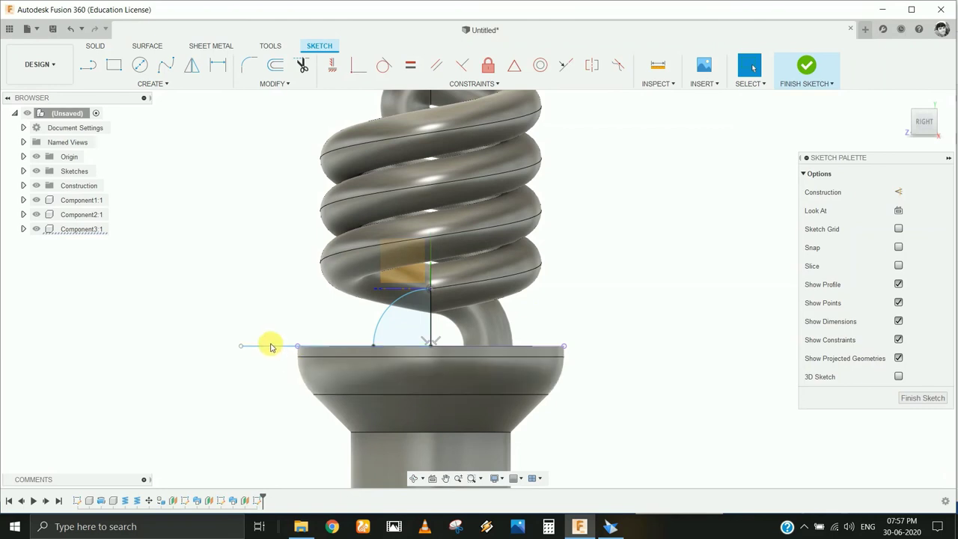
left_click(271, 347)
left_click(431, 330, "shift")
left_click(898, 195)
left_click(750, 205)
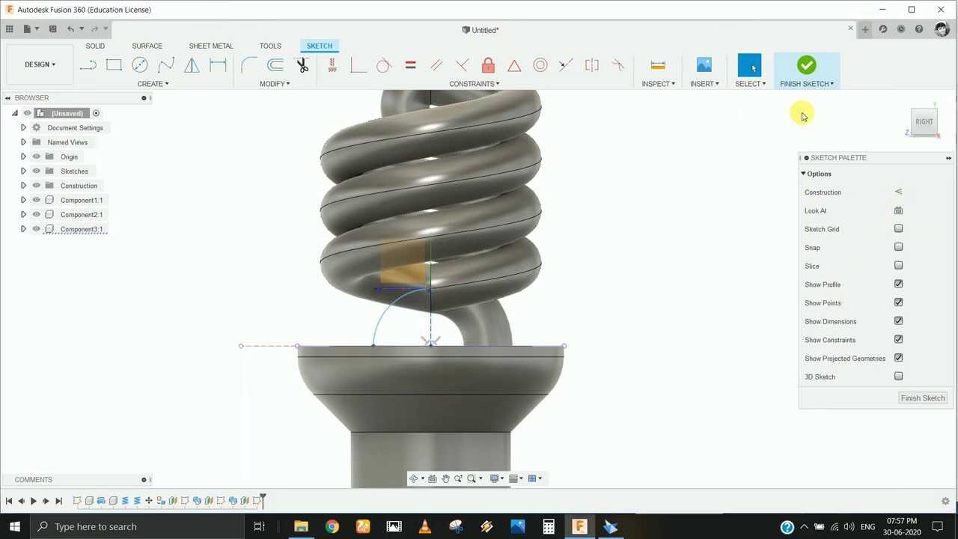
left_click(803, 68)
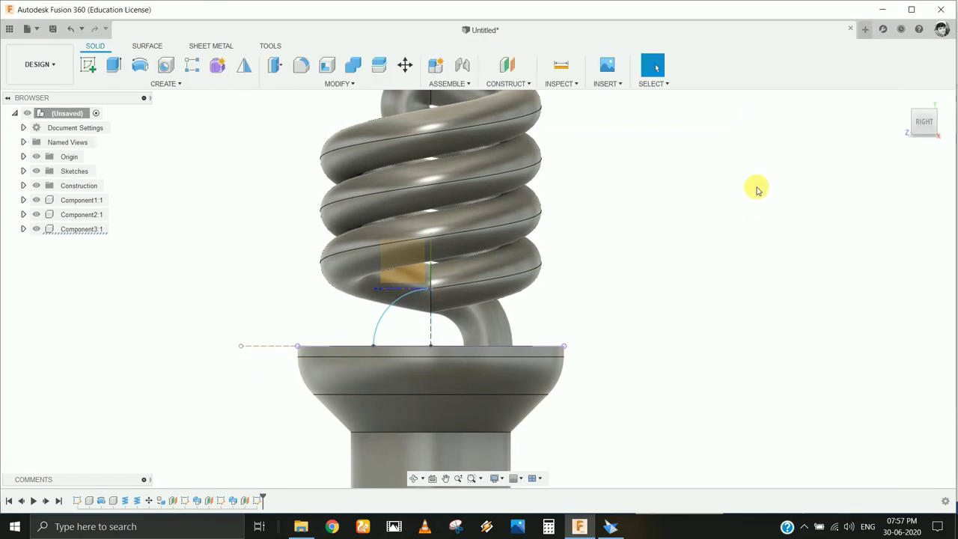
Step: Sweep the coil's end circle along the new arc with Join to form the second arm
left_click(143, 82)
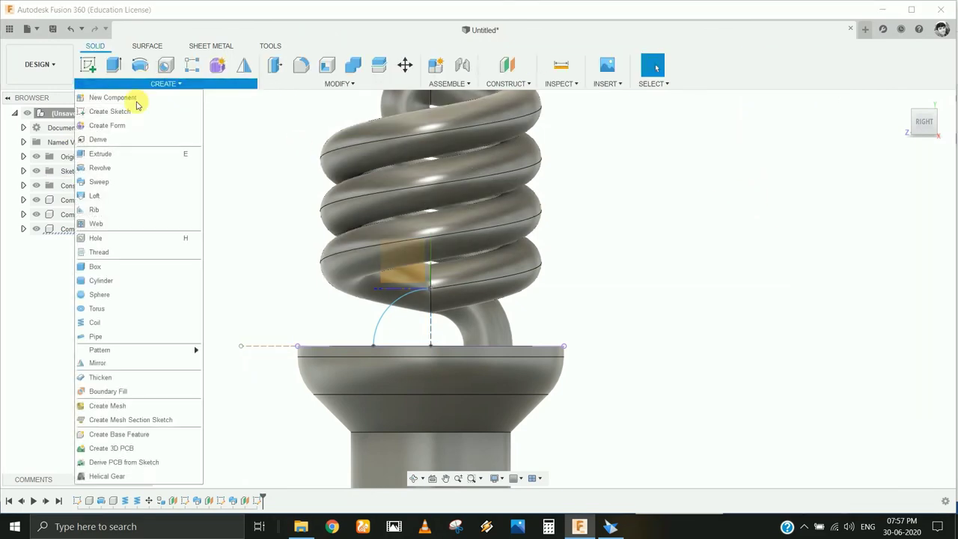
left_click(100, 182)
middle_click_drag(215, 280, 252, 277, "shift")
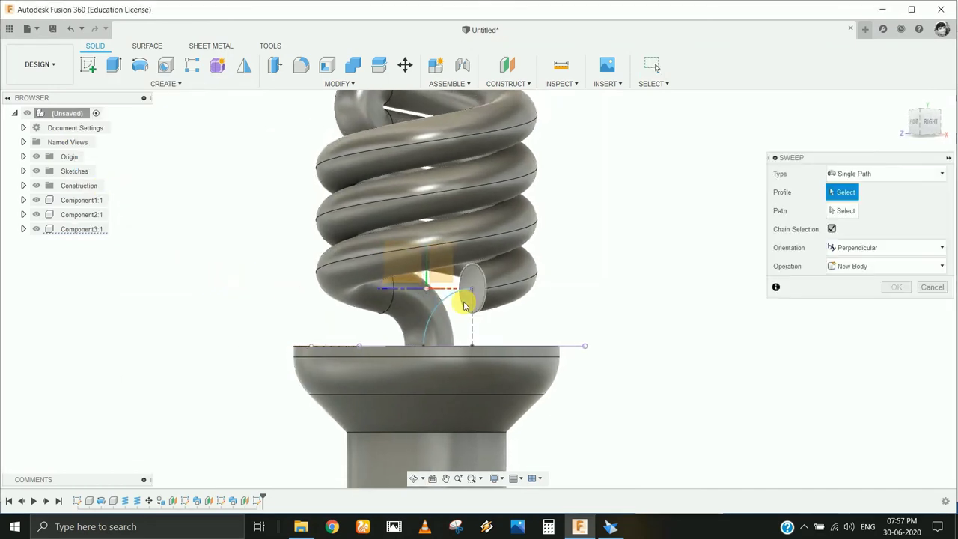
scroll(473, 263, "up", 3)
left_click(473, 260)
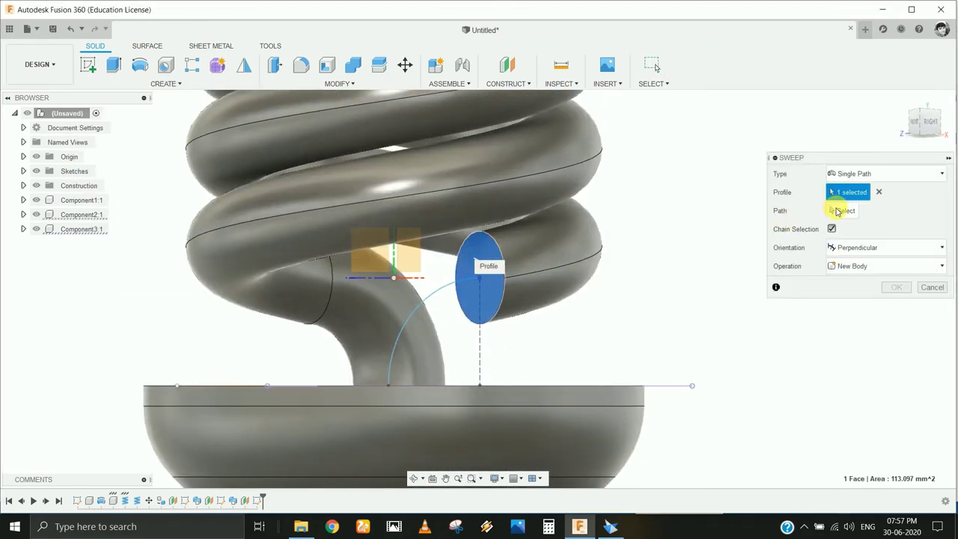
left_click(838, 211)
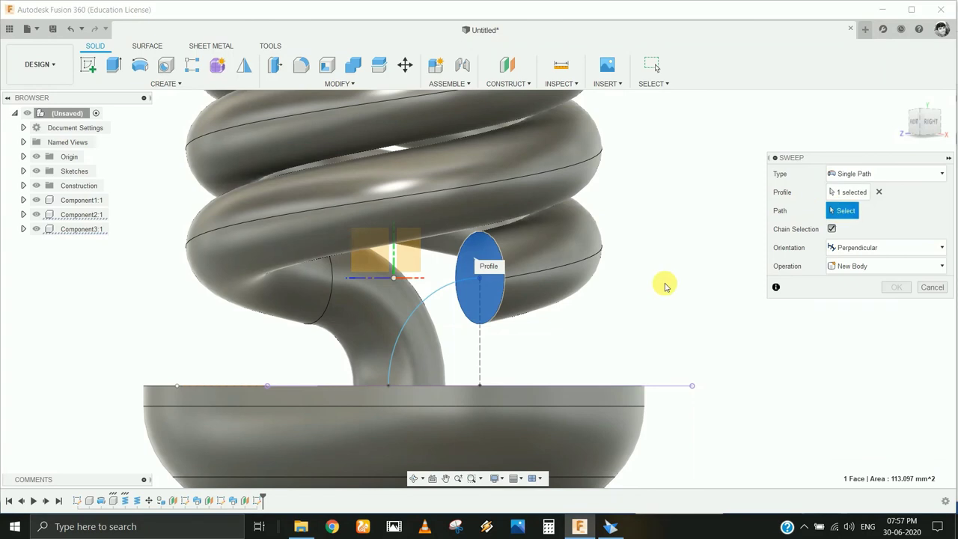
left_click(440, 291)
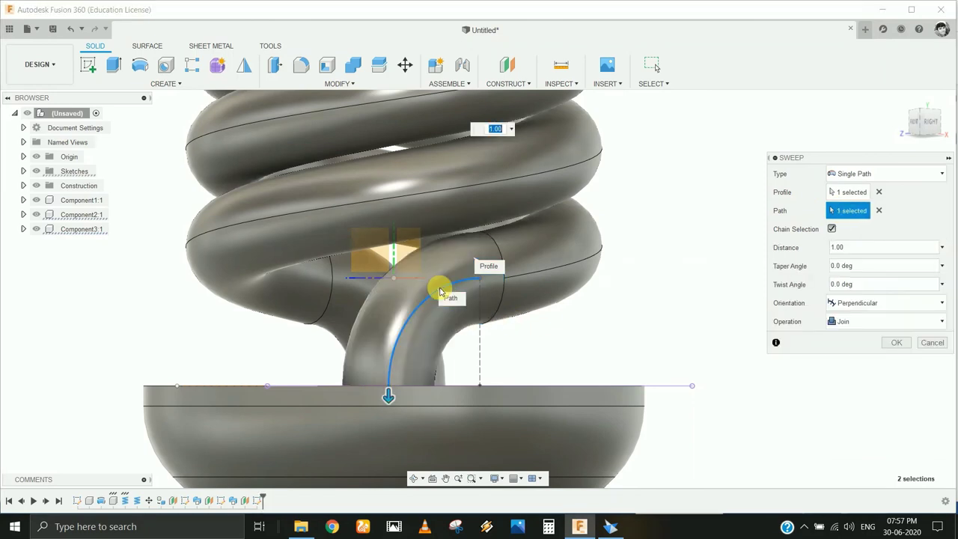
left_click(896, 343)
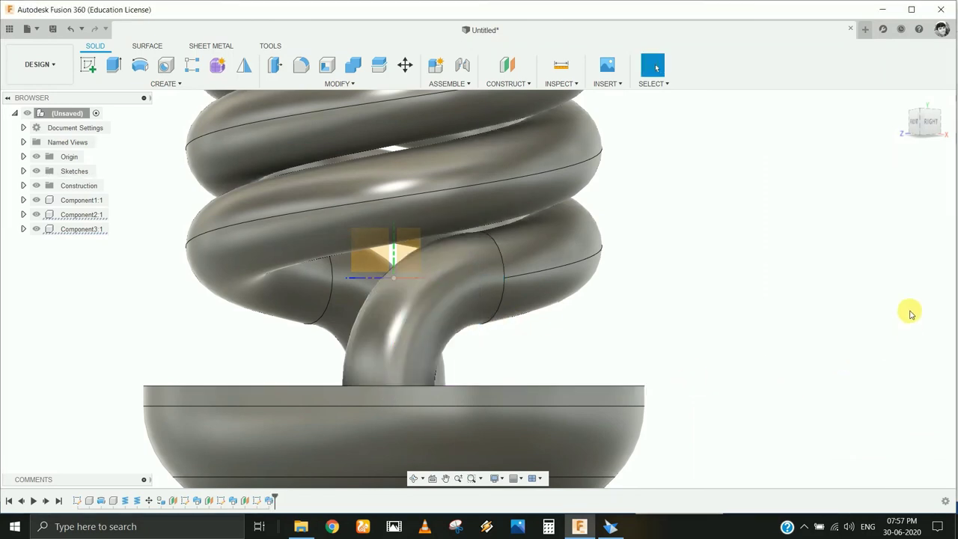
left_click(902, 95)
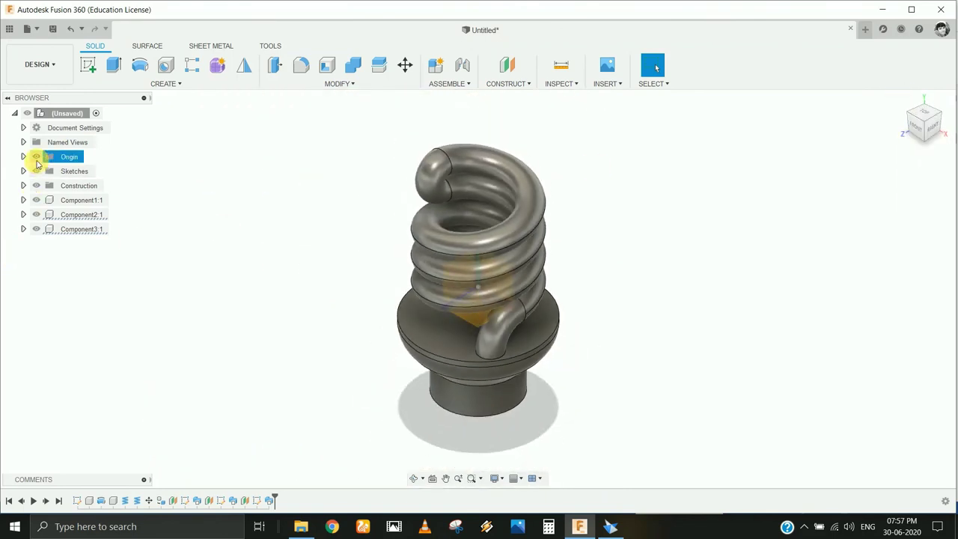
Step: Hide the origin and construction geometry and switch to Shaded visual style without edges
left_click(36, 159)
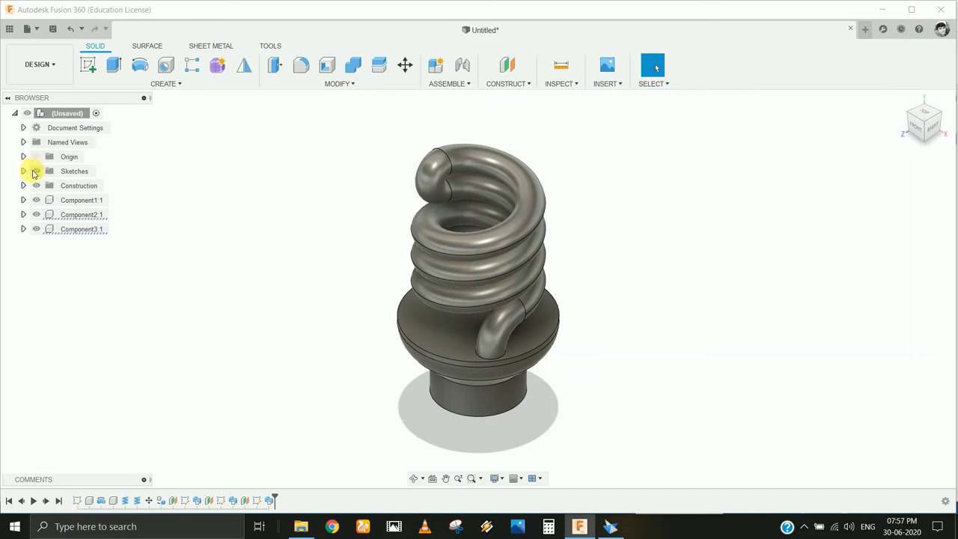
left_click(36, 186)
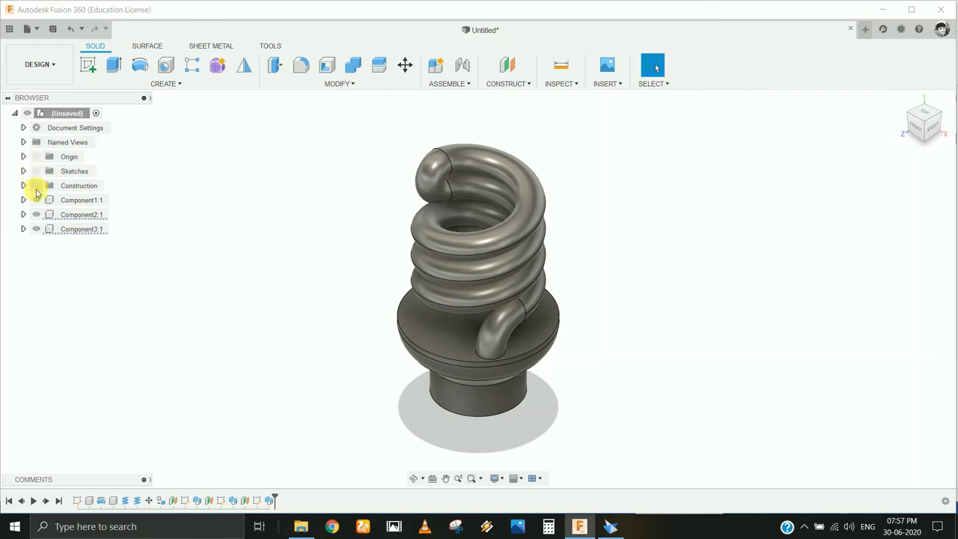
left_click(496, 477)
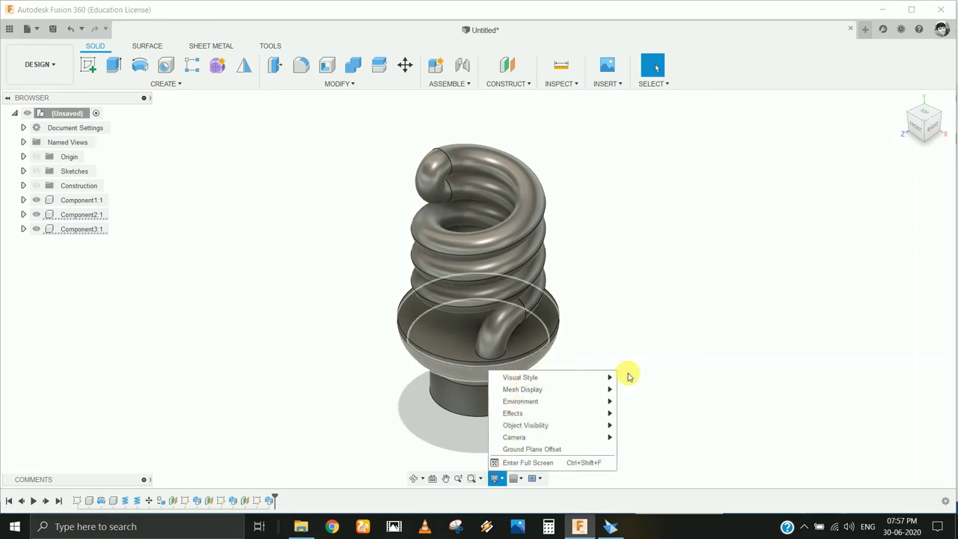
mouse_move(520, 377)
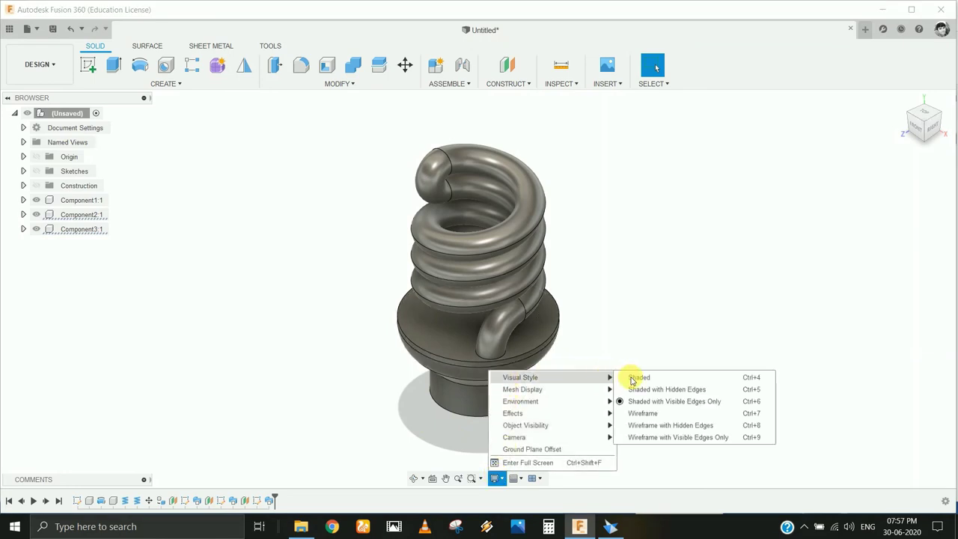
left_click(632, 379)
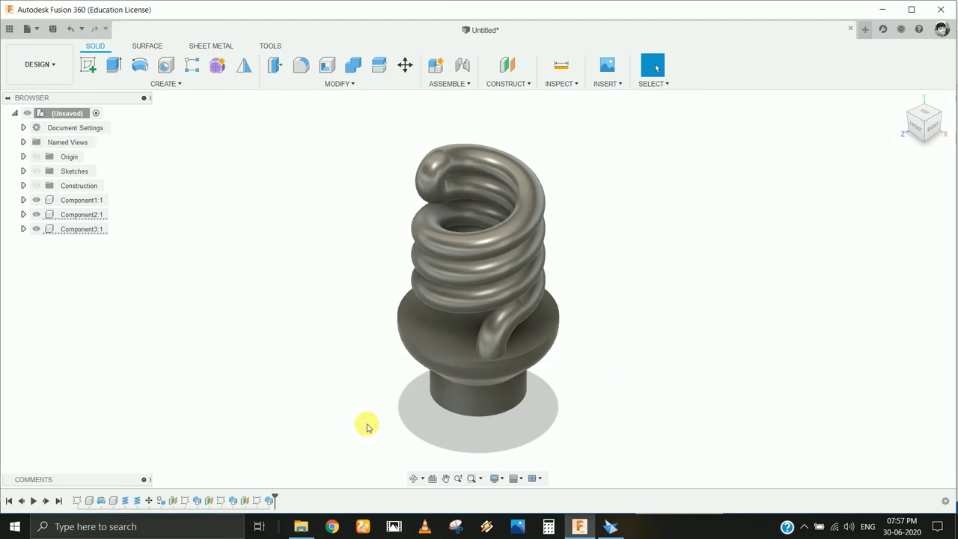
Step: Orbit around the finished bulb to inspect it from different sides
mouse_move(280, 425)
middle_mouse_down("shift")
mouse_move(295, 397)
mouse_move(347, 397)
mouse_move(367, 417)
mouse_move(412, 364)
mouse_move(439, 352)
mouse_move(382, 382)
mouse_move(292, 397)
mouse_move(187, 395)
mouse_move(314, 391)
mouse_move(407, 364)
middle_mouse_up("shift")
key("Escape")
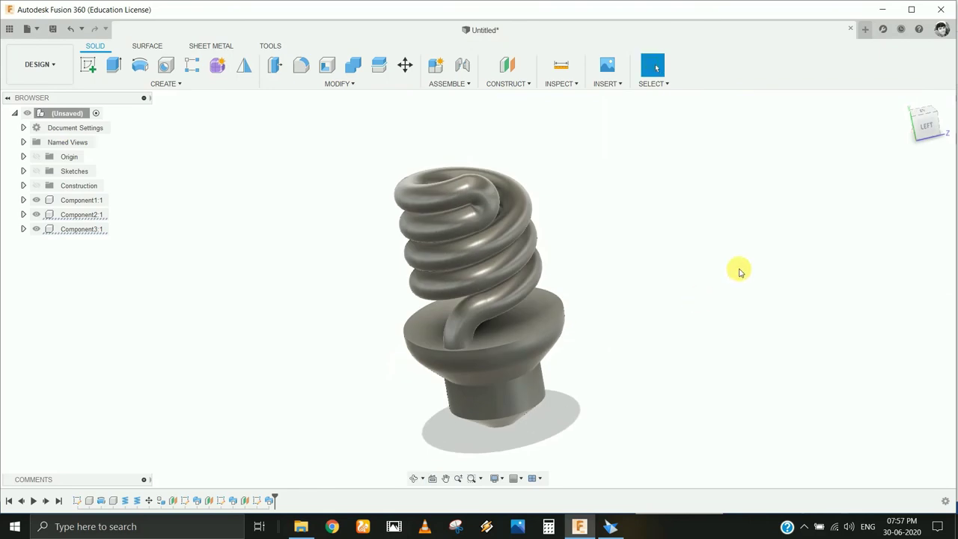
mouse_move(924, 122)
left_click(902, 101)
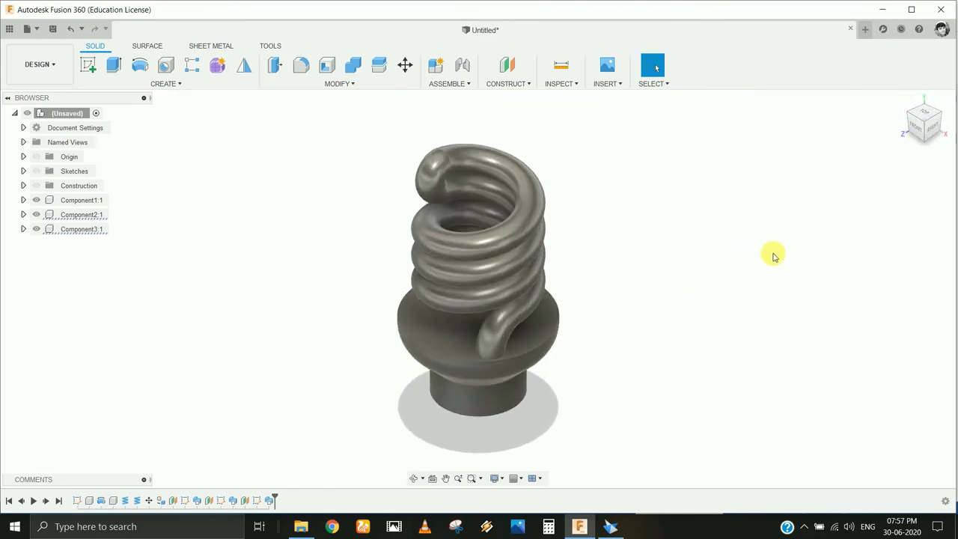
middle_click_drag(771, 254, 752, 247, "shift")
key("Escape")
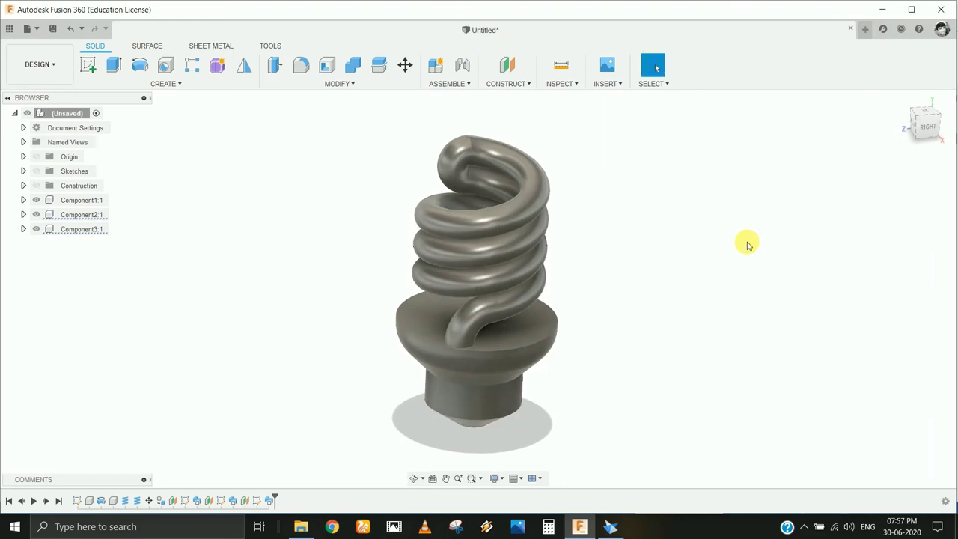